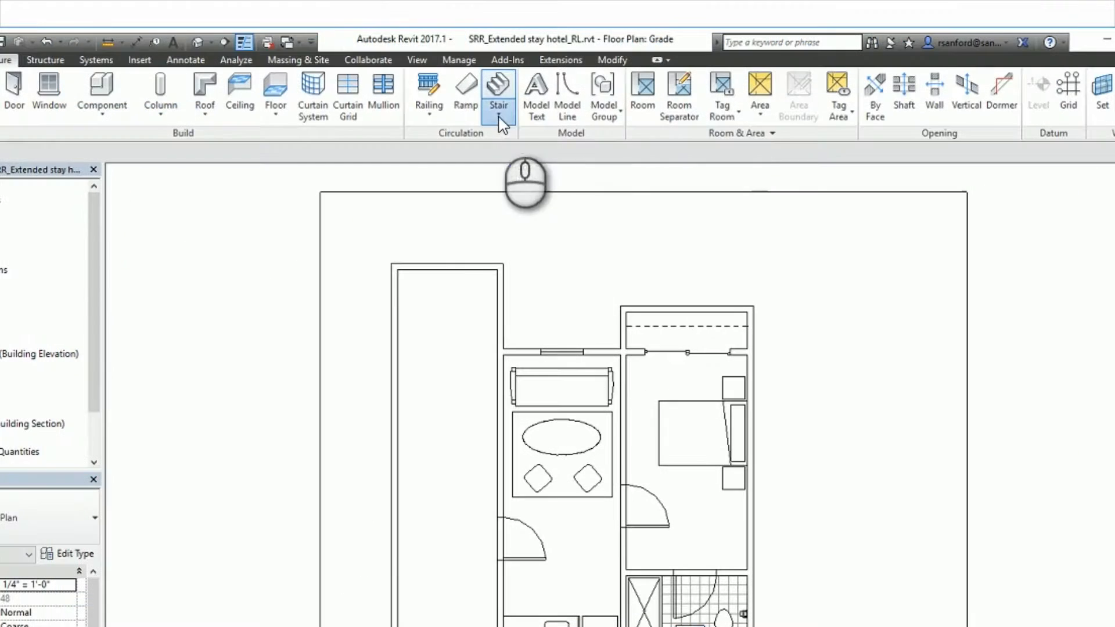
click(511, 67)
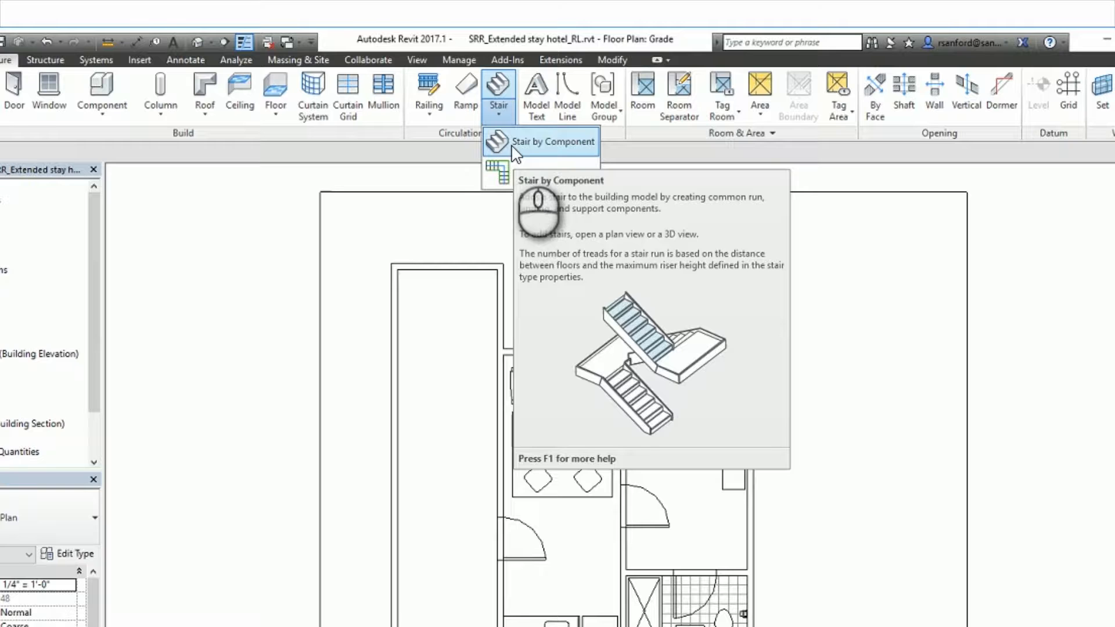
click(516, 153)
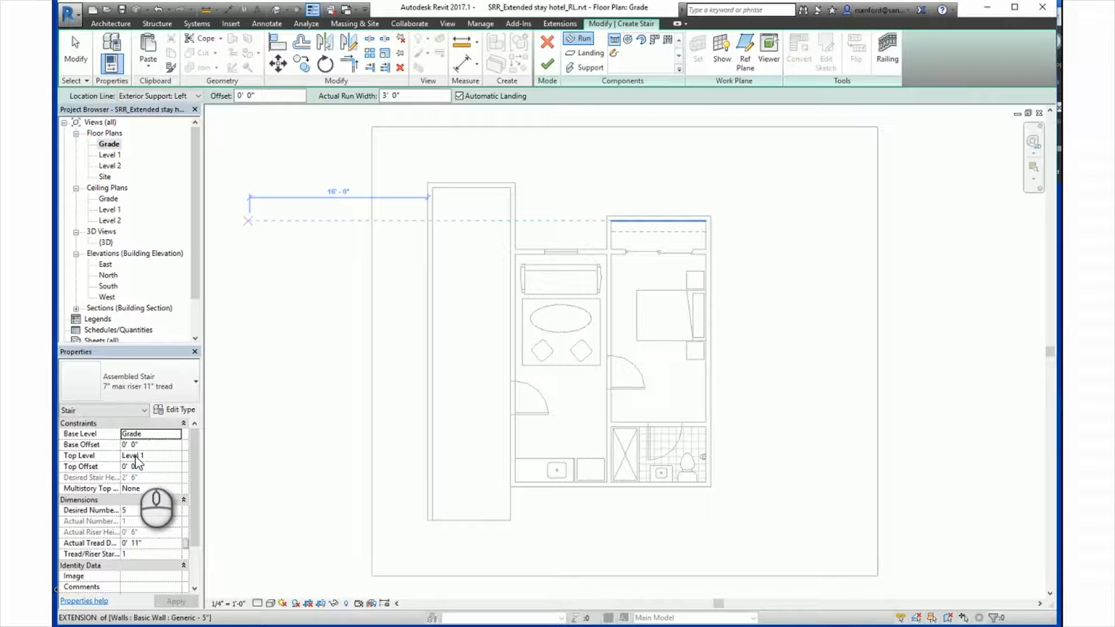
key(Escape)
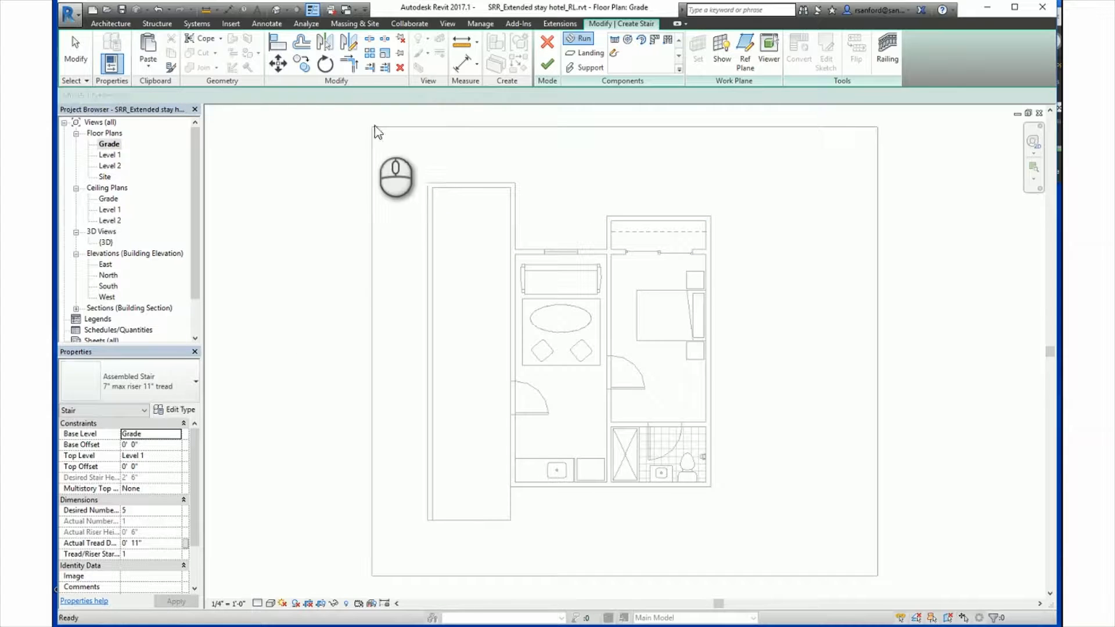
click(547, 42)
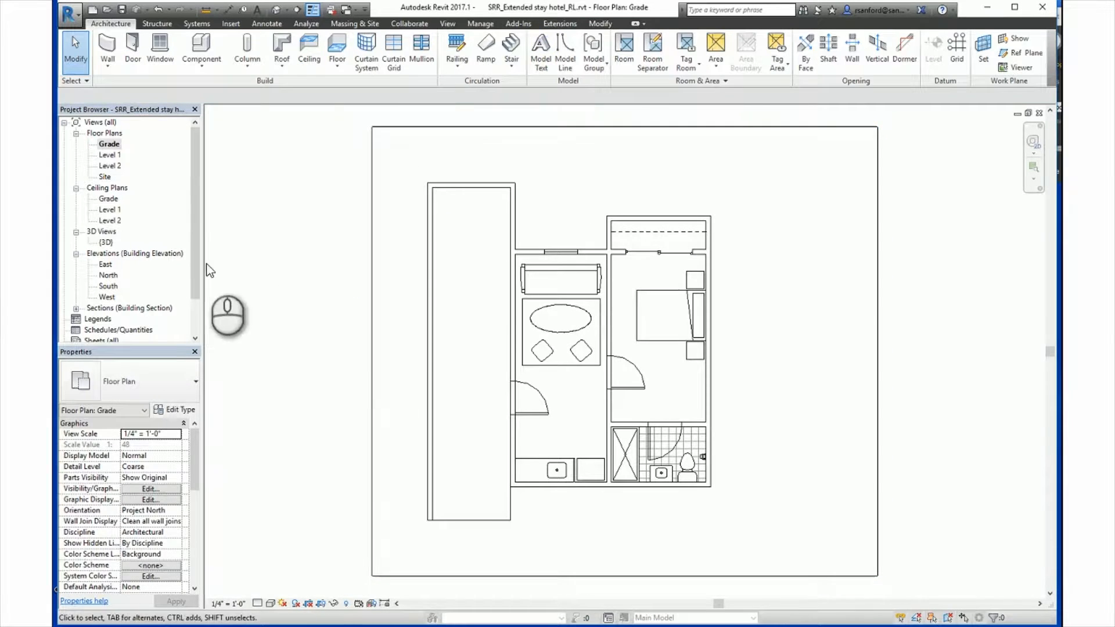
Step: Open the Level 1 floor plan
double_click(110, 155)
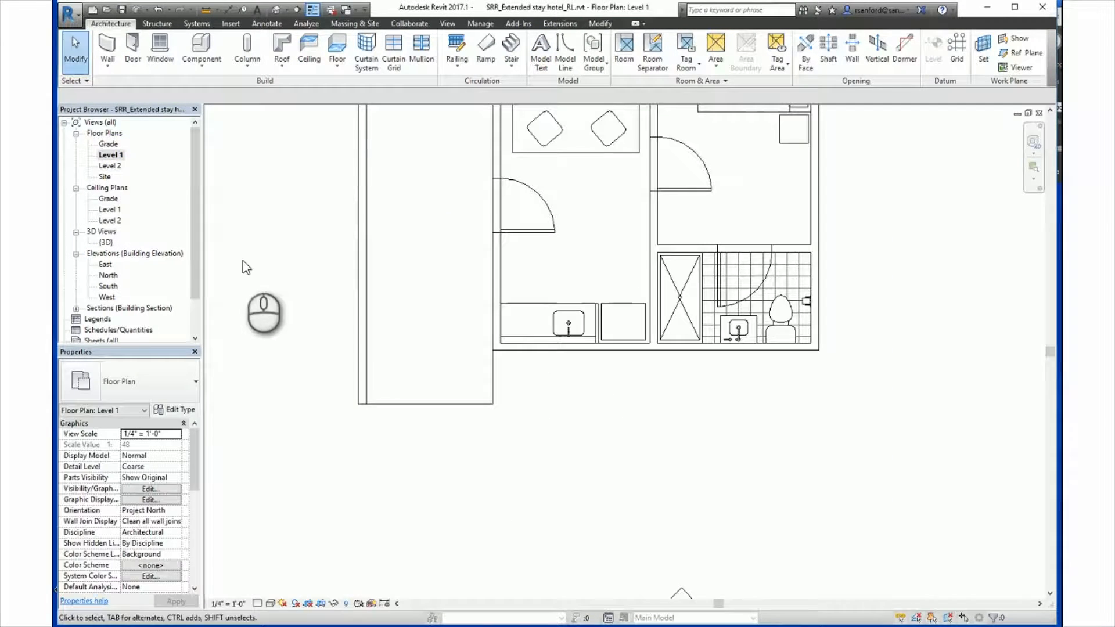
middle_click(292, 255)
middle_click(291, 256)
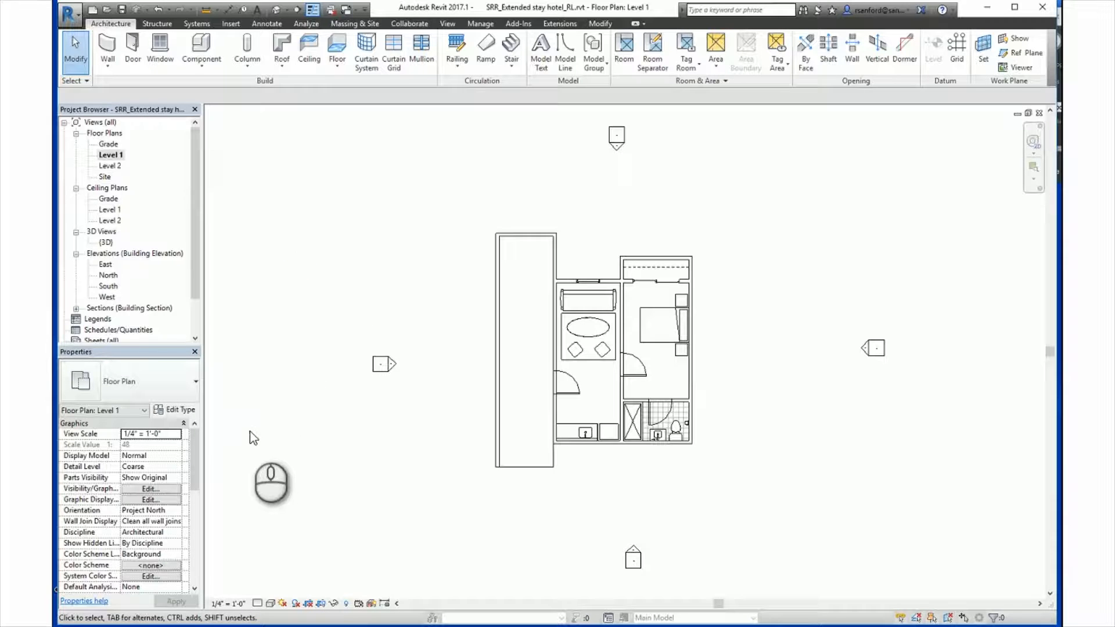
Step: Start a stair by component and examine the riser, tread and run width rules in its type properties
click(515, 68)
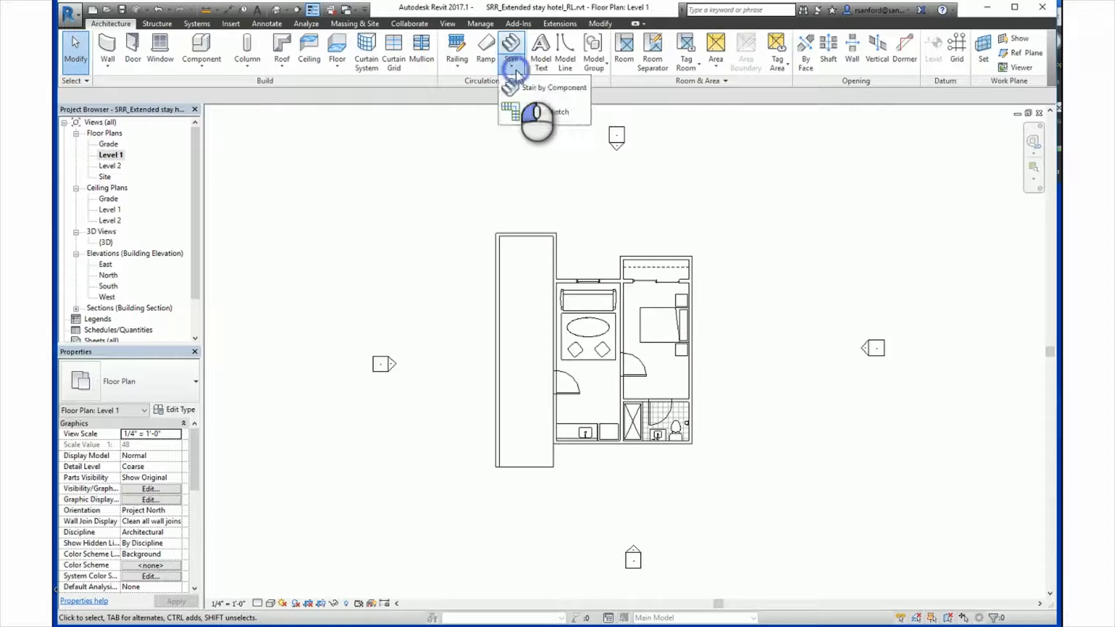
click(525, 88)
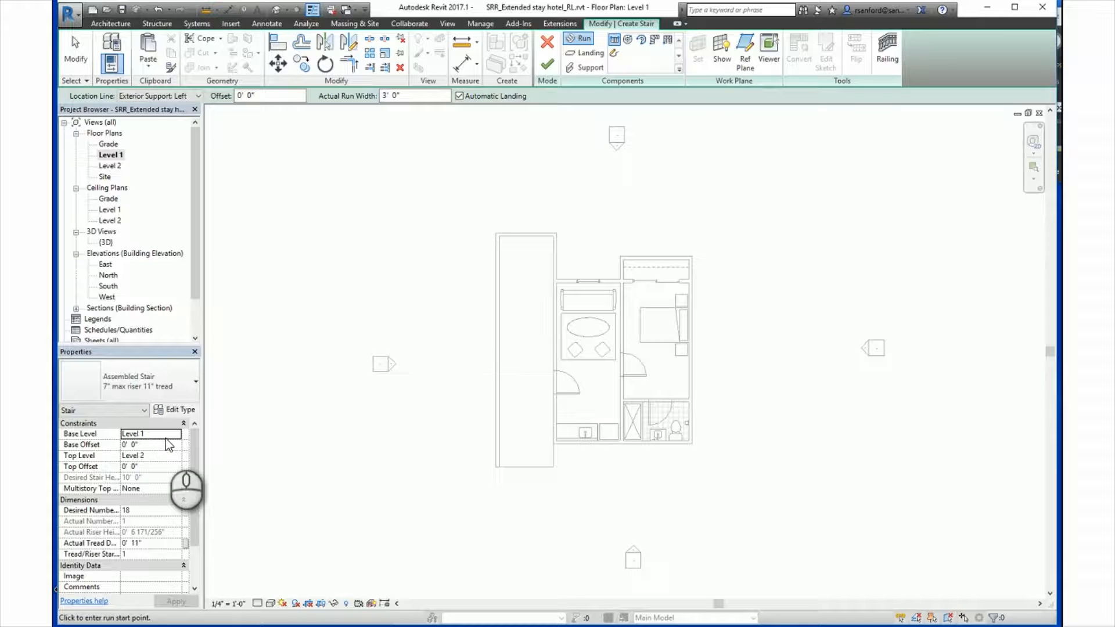
click(180, 410)
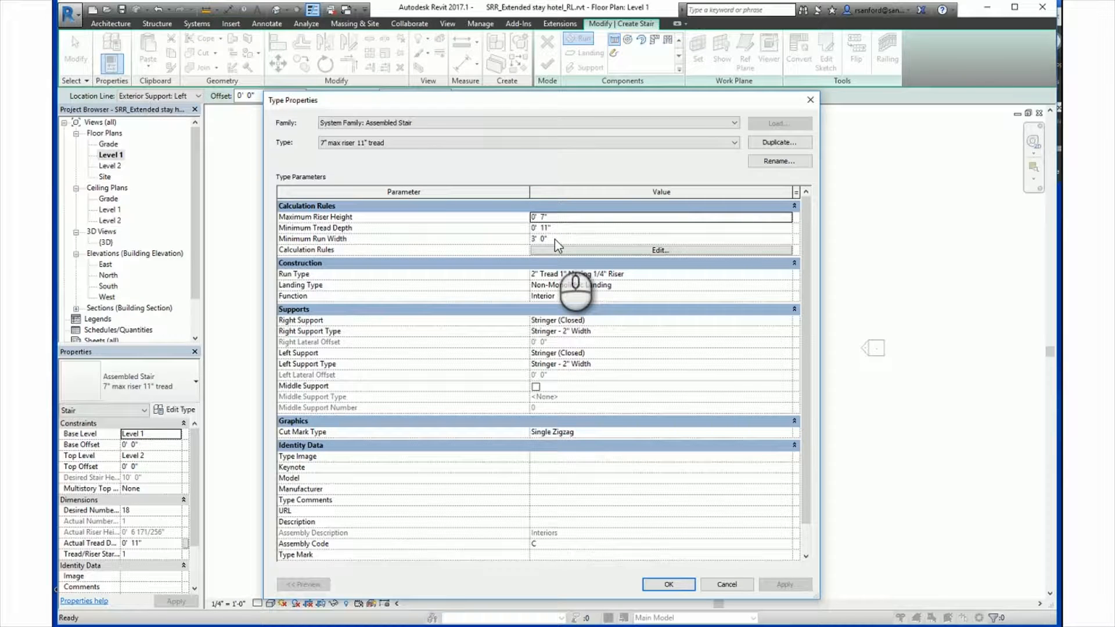
click(667, 585)
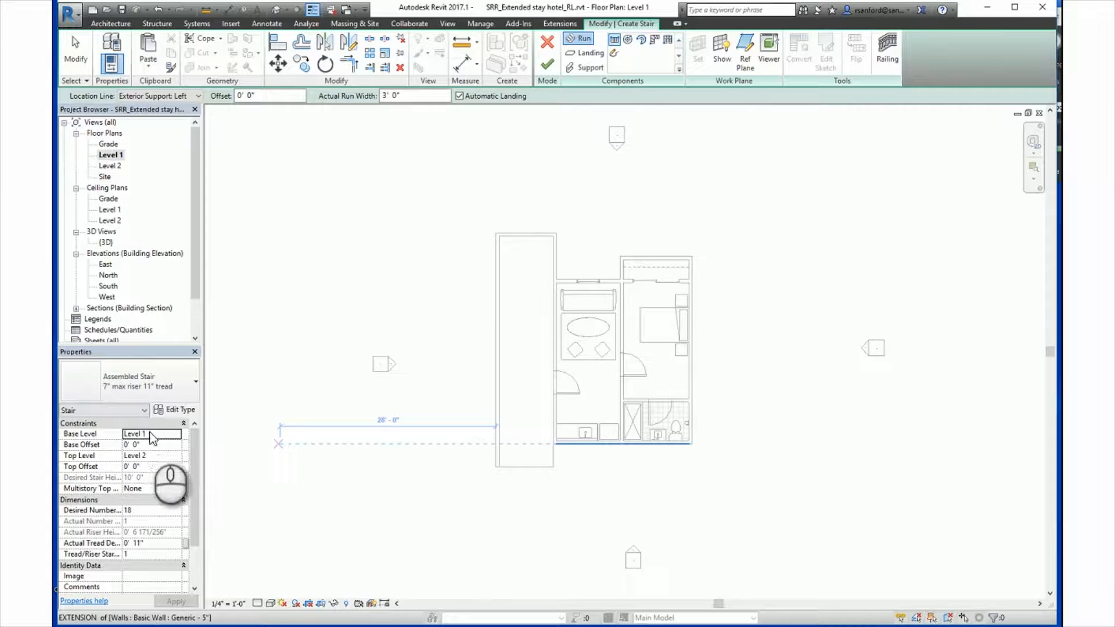
click(173, 411)
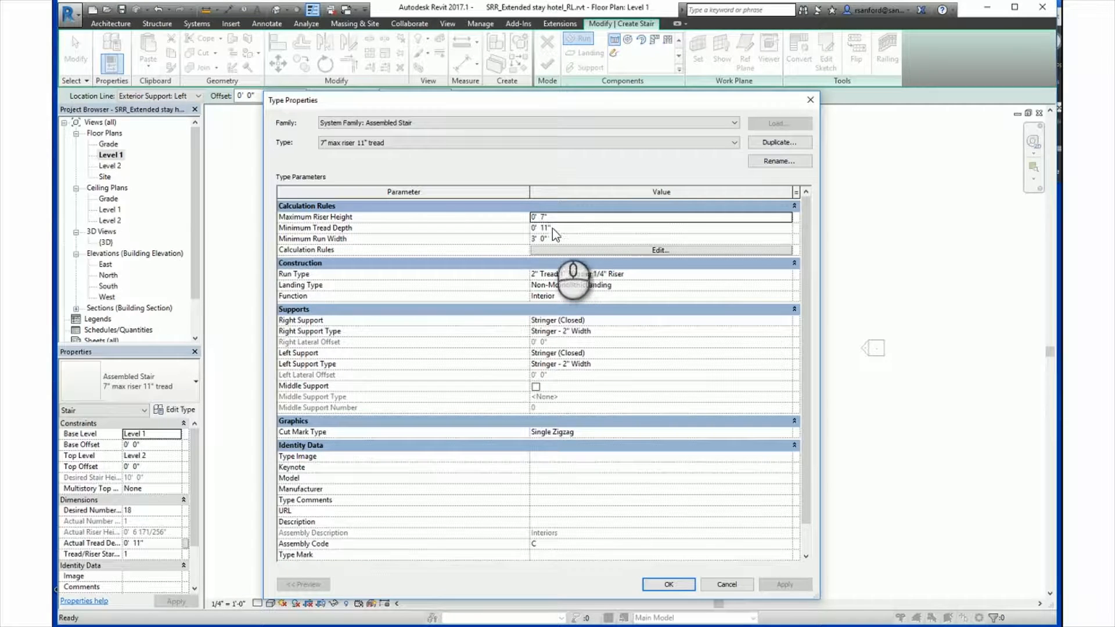
click(668, 584)
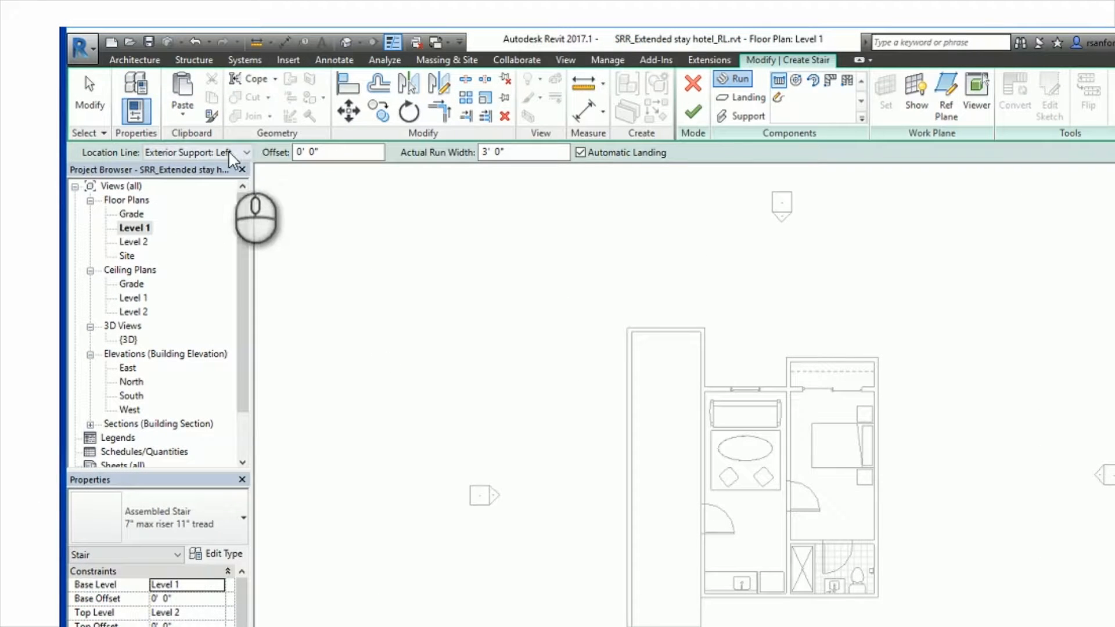
Step: Draw a straight stair run about 15'-7" long up to the corridor's north wall, using the Run: Center location line
click(229, 151)
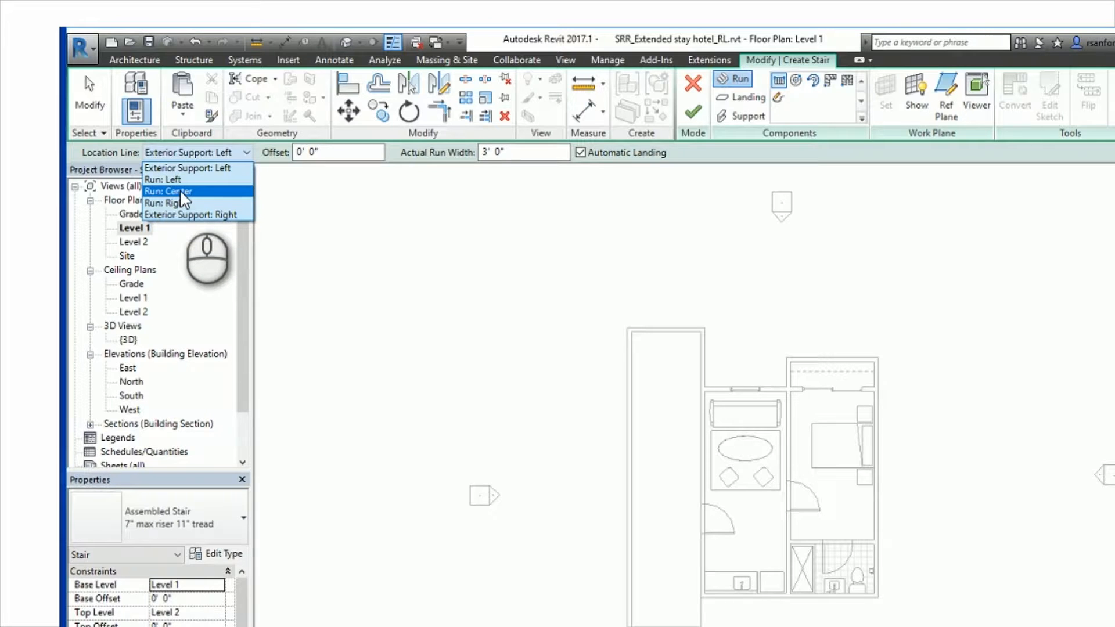
click(180, 191)
click(228, 152)
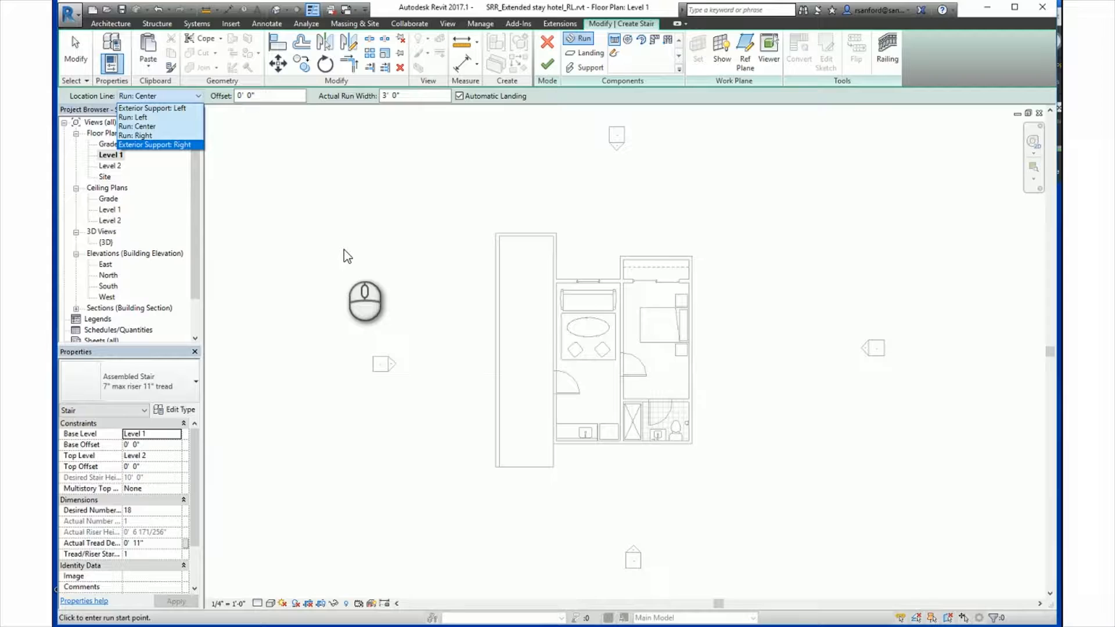
click(146, 127)
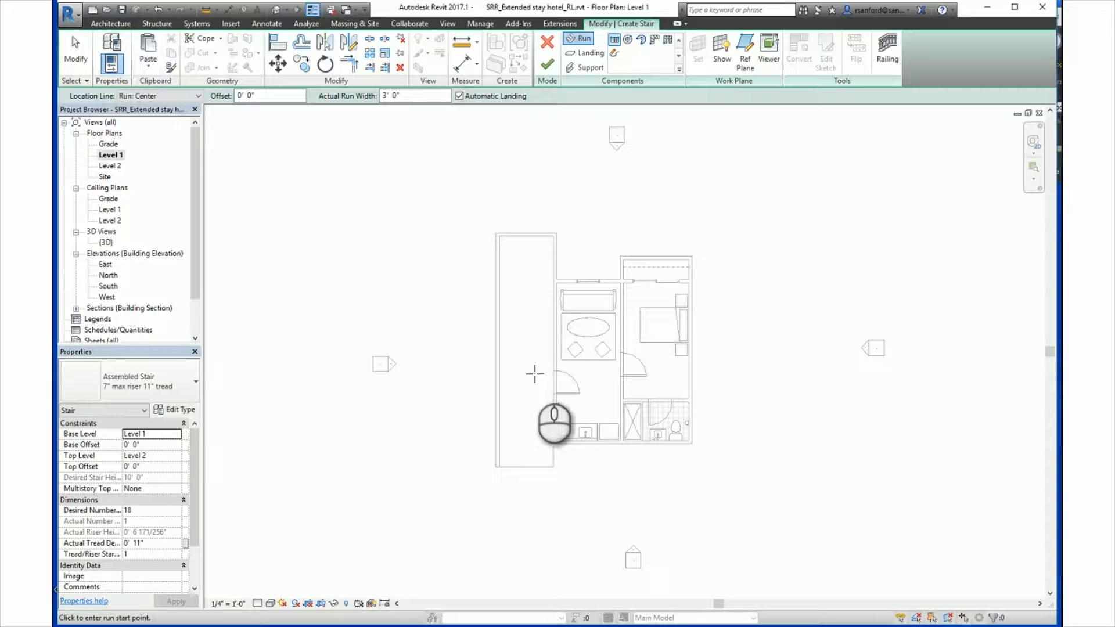
click(530, 319)
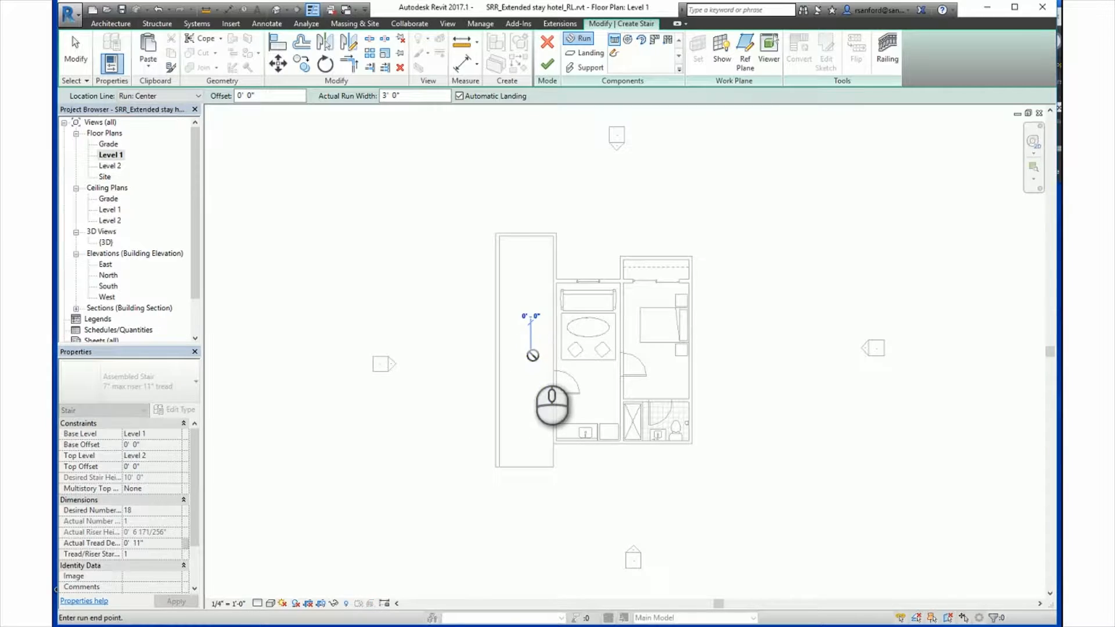
scroll(531, 348, up, 3)
scroll(530, 303, up, 2)
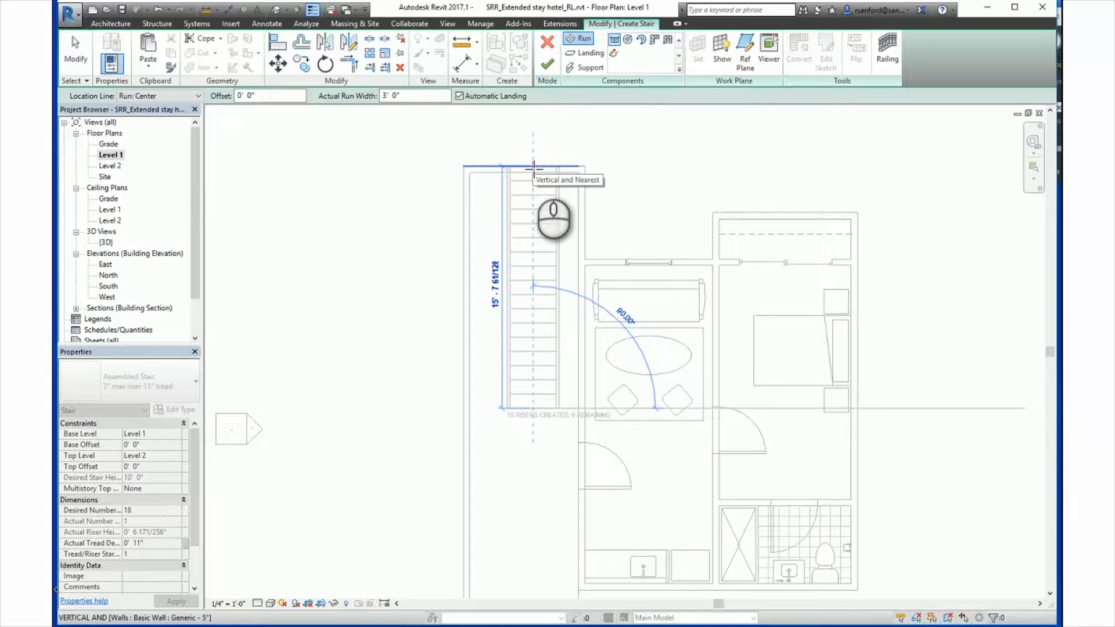
click(533, 169)
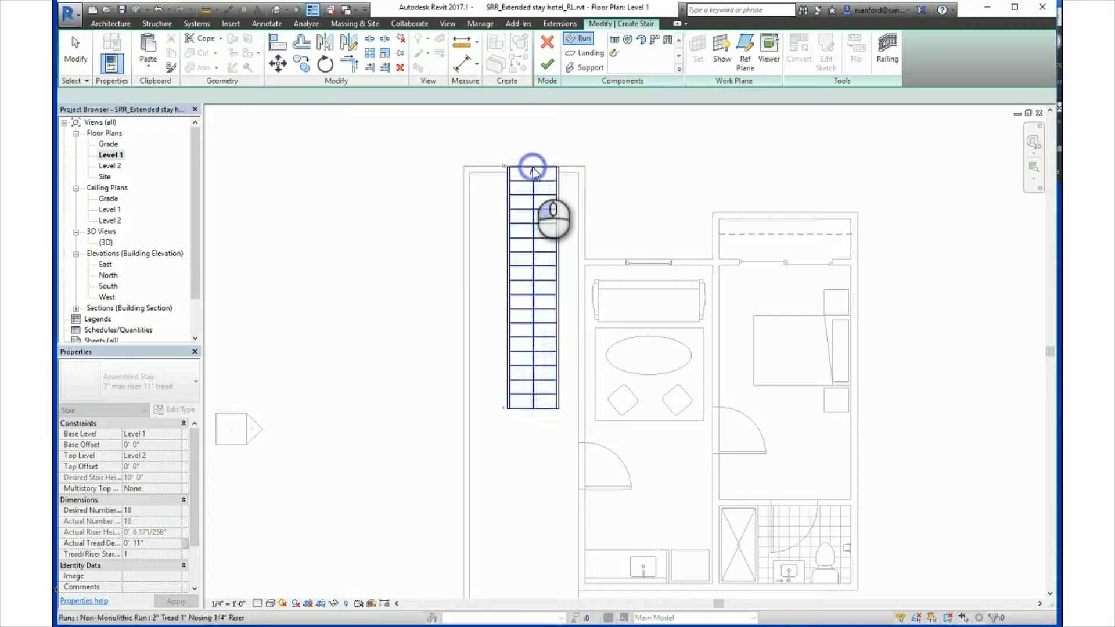
key(Escape)
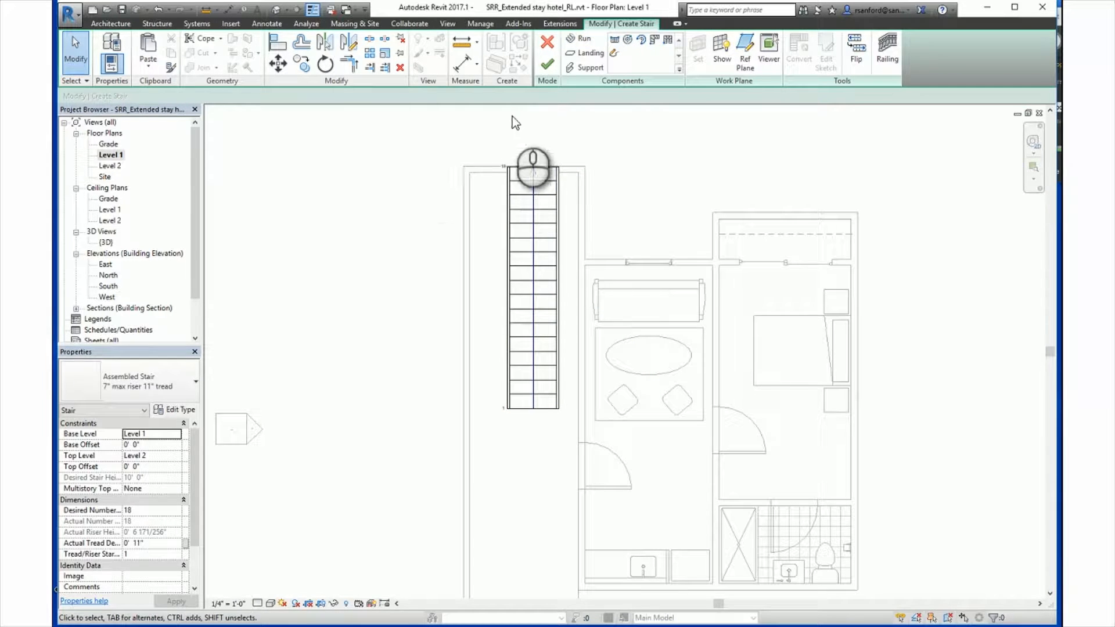
Step: Move the run so its outer stringer corner meets the corridor's east wall face, and finish the stair
click(511, 302)
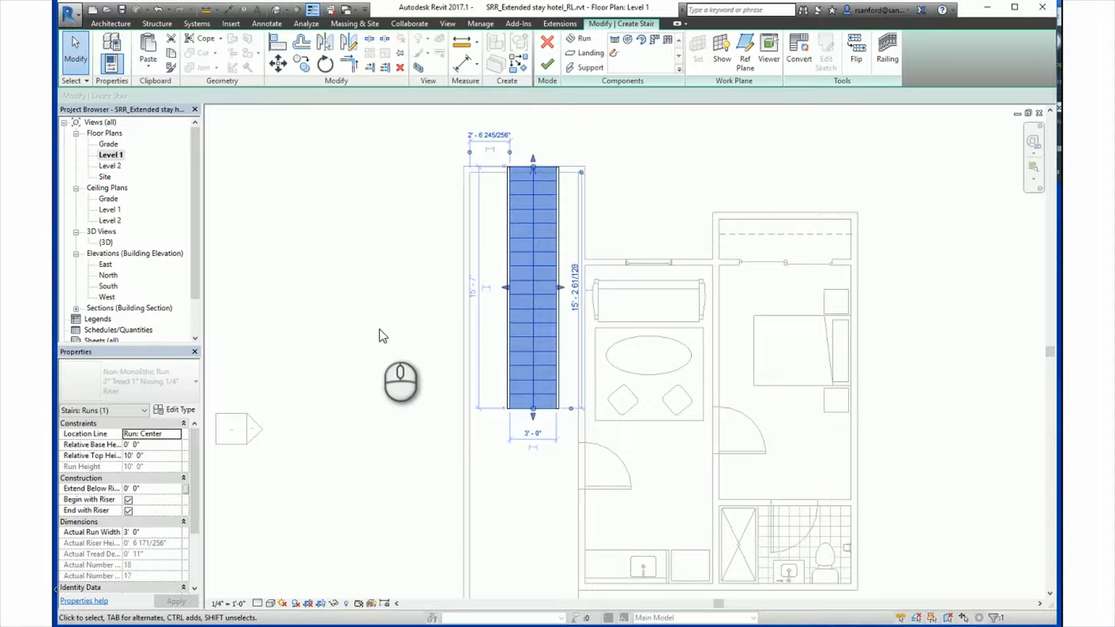
middle_drag(381, 331, 359, 249)
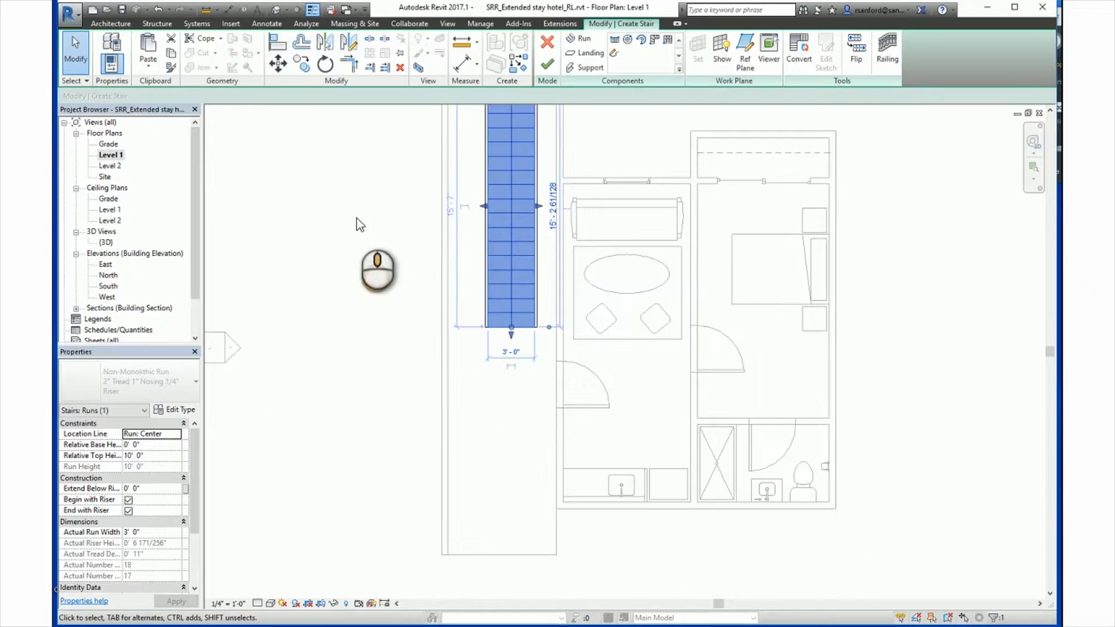
click(277, 64)
scroll(552, 383, up, 2)
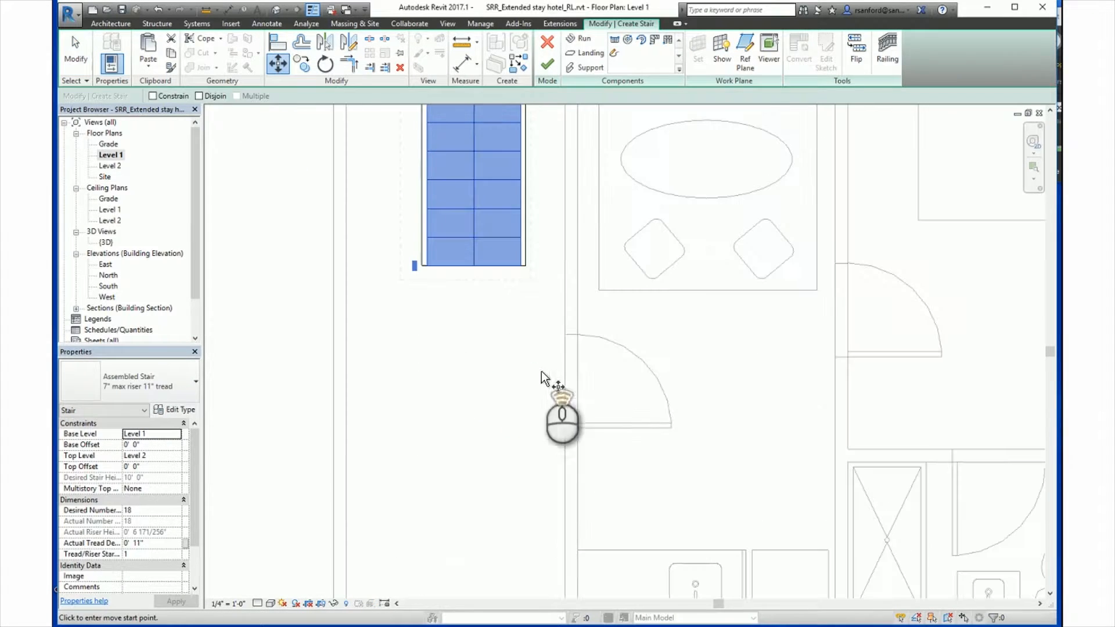
click(524, 266)
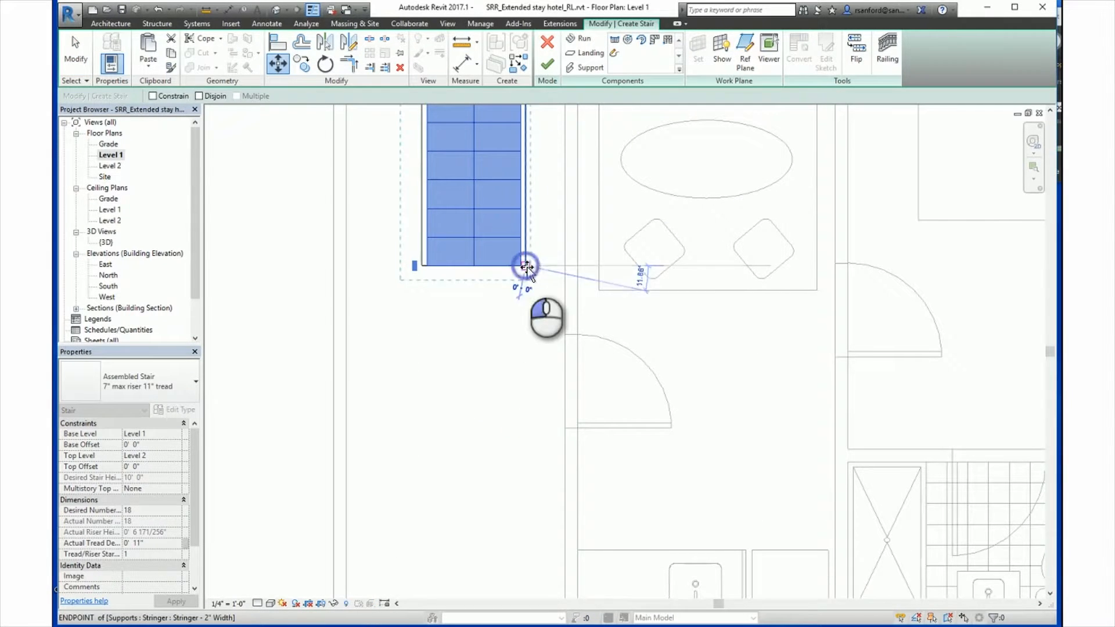
click(566, 311)
middle_drag(562, 306, 467, 488)
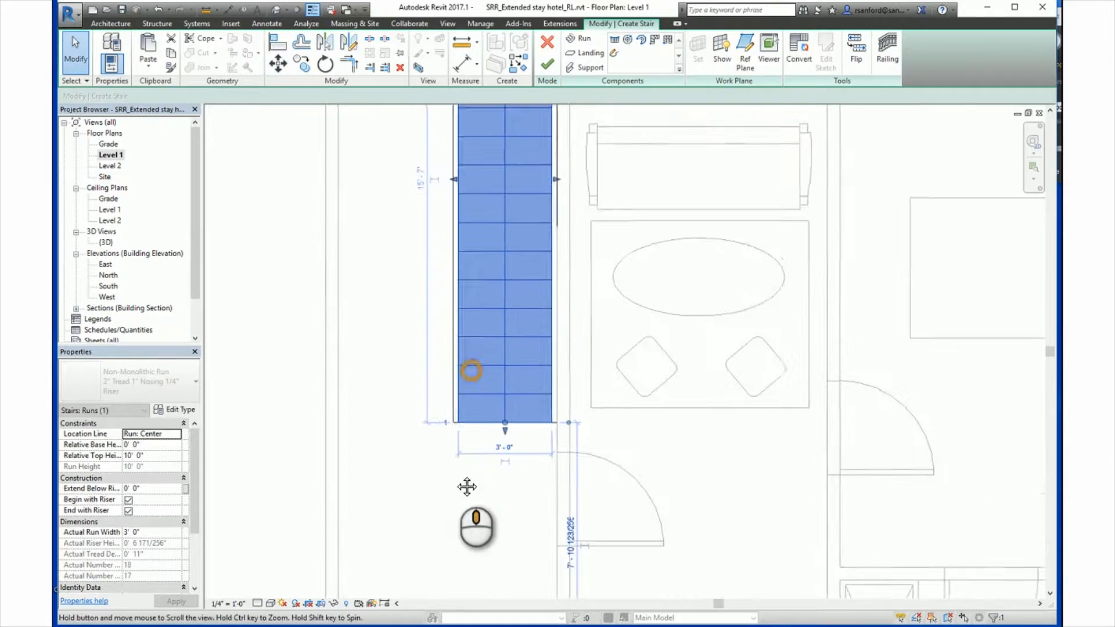
click(378, 283)
scroll(369, 403, down, 4)
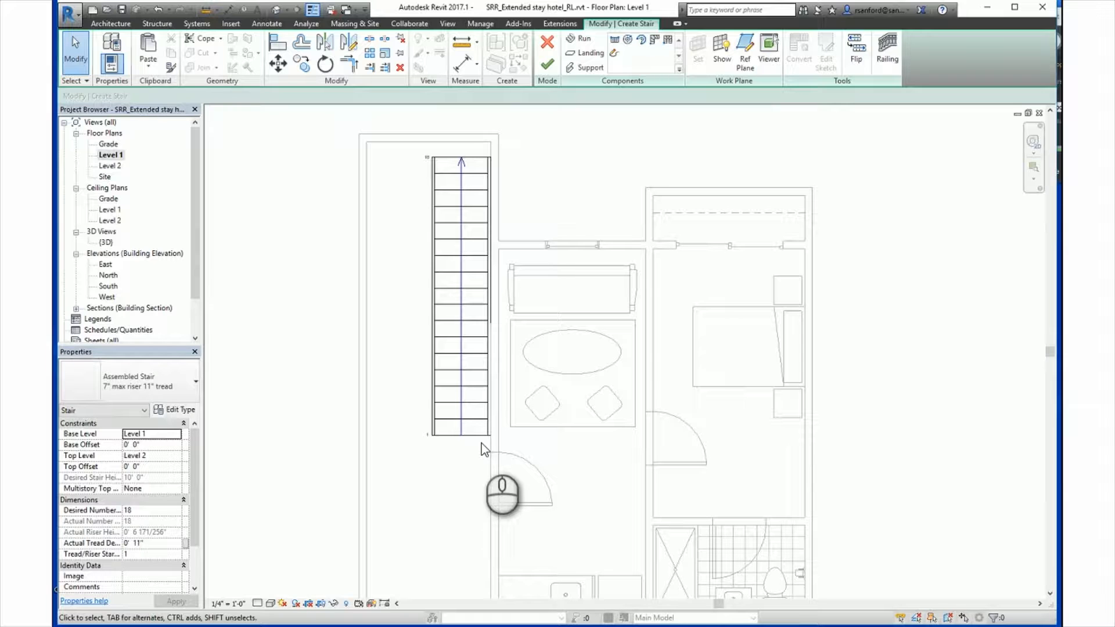
click(548, 65)
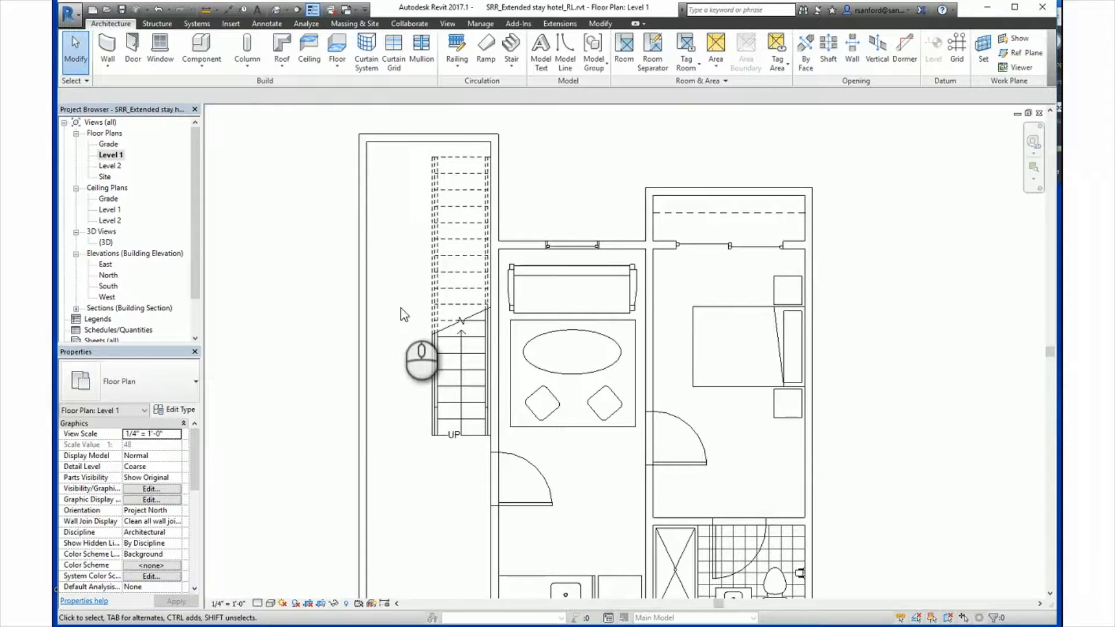
Step: Flip the stair's up direction and flip it back, and delete the stair
click(455, 403)
middle_drag(431, 464, 459, 504)
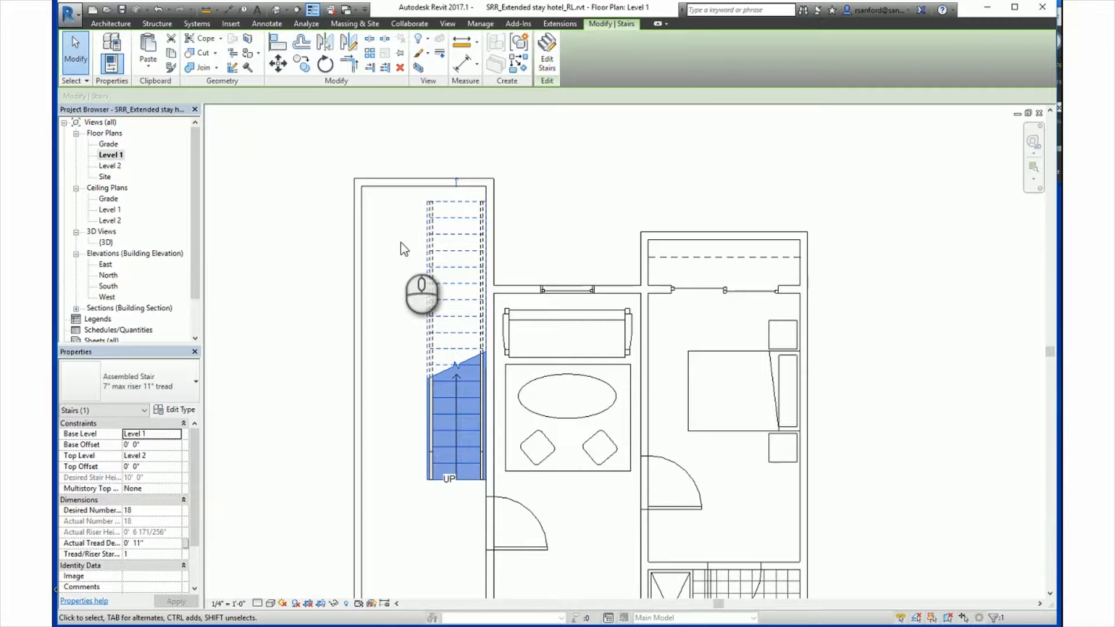
click(456, 182)
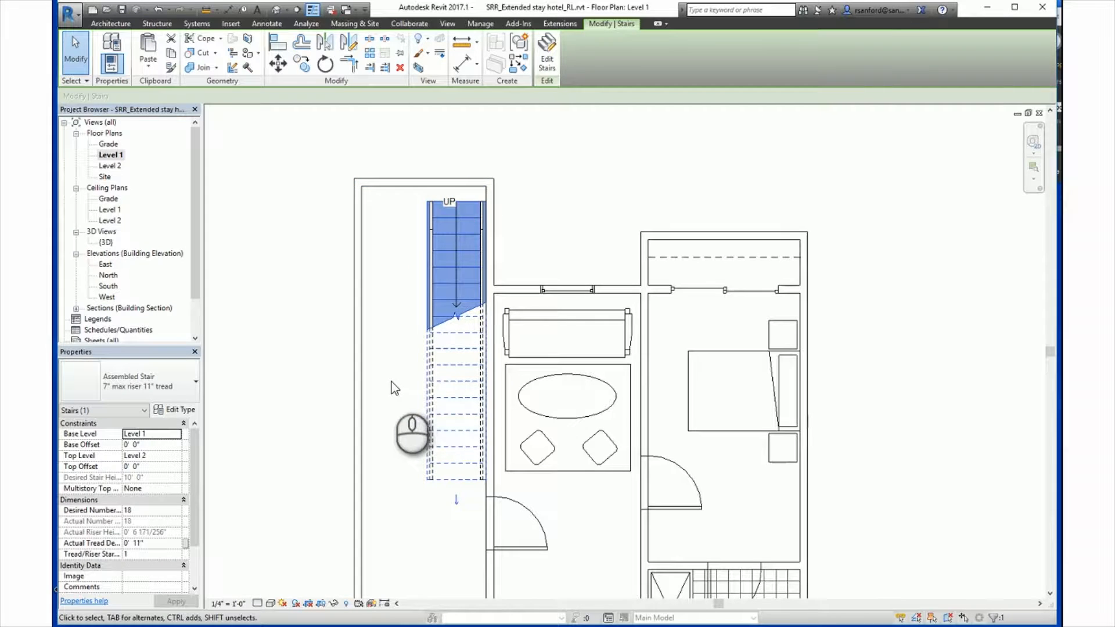
click(456, 499)
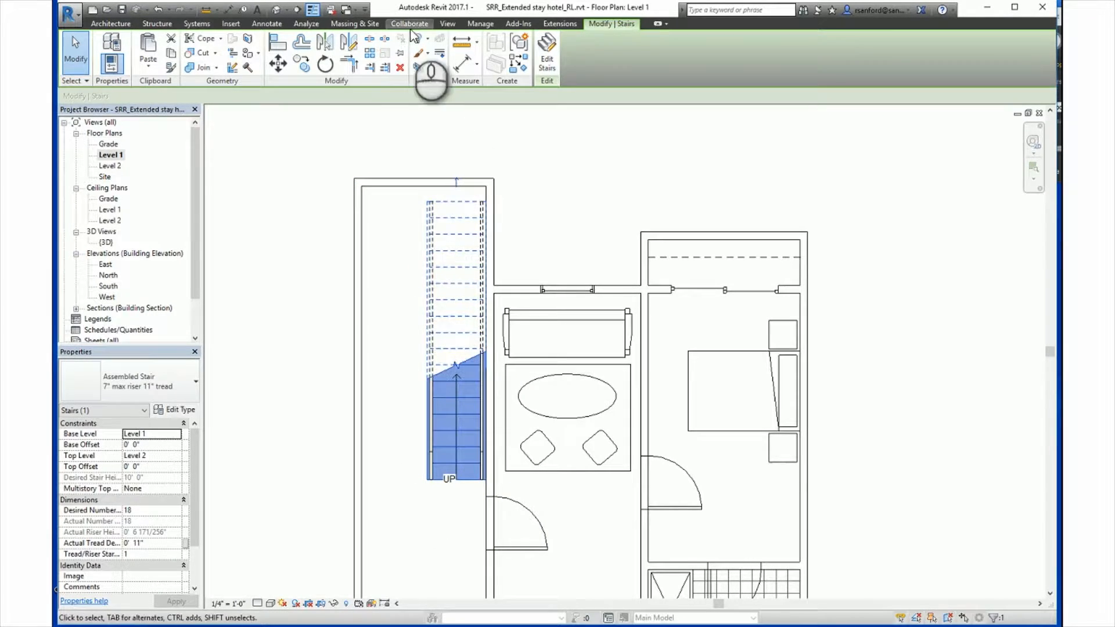
click(401, 68)
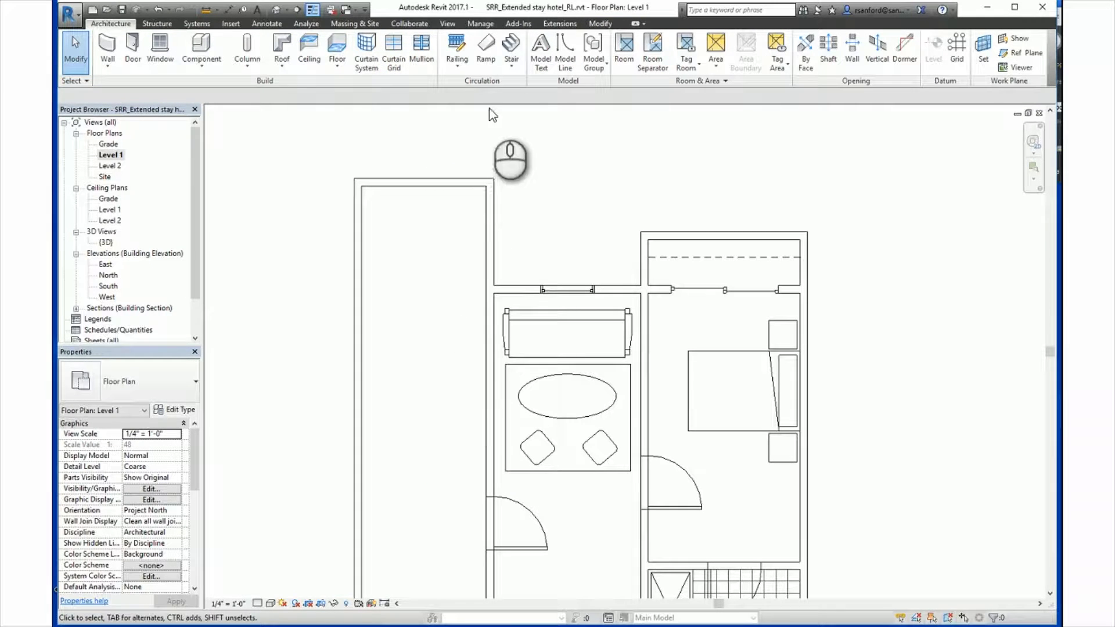
Step: Start a stair by component and set the location line to Exterior Support: Right
click(511, 65)
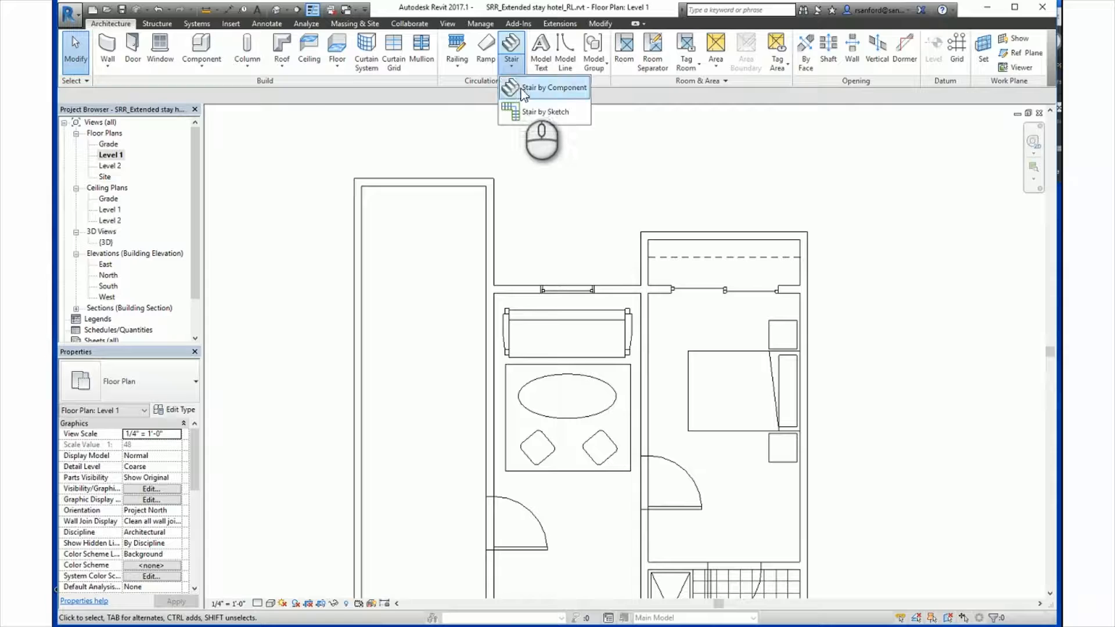
click(511, 89)
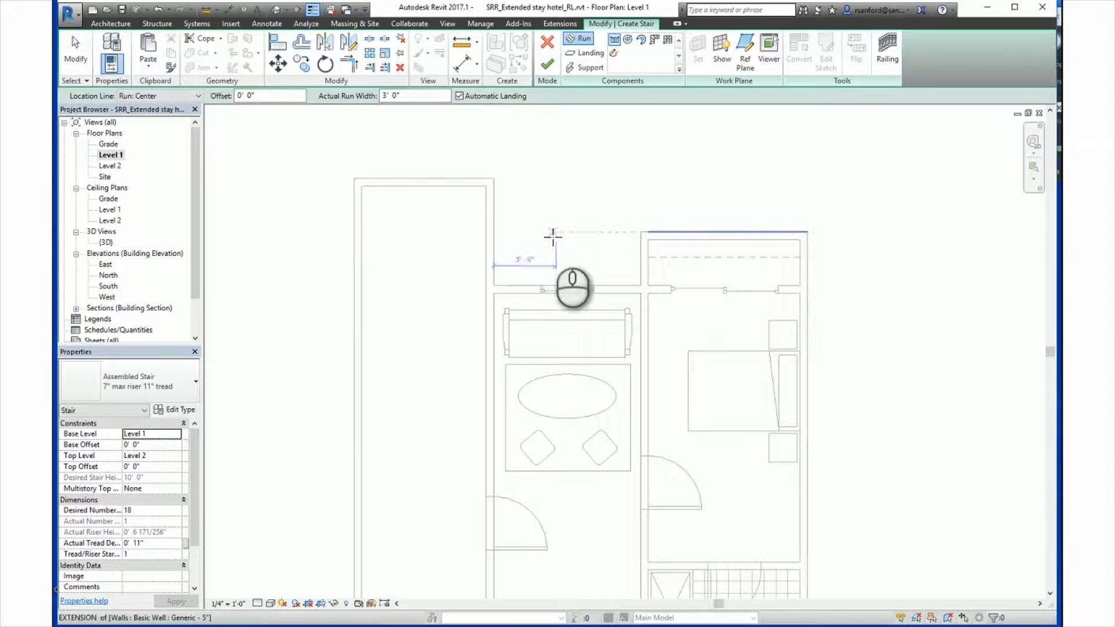
scroll(550, 244, down, 1)
middle_drag(565, 193, 608, 75)
middle_drag(502, 223, 473, 316)
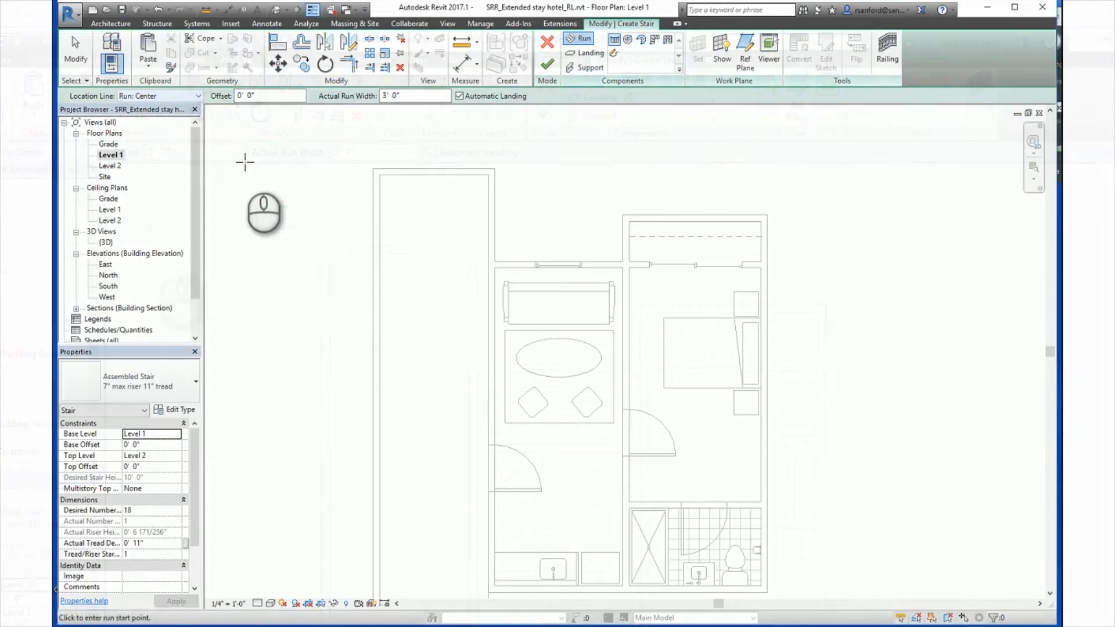
click(198, 97)
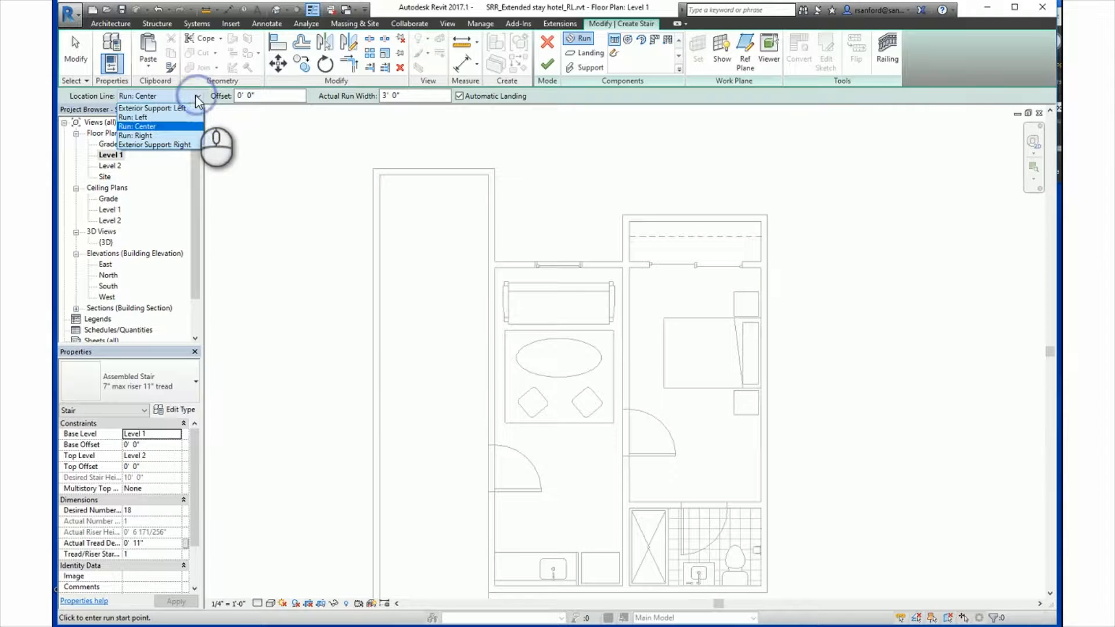
click(166, 146)
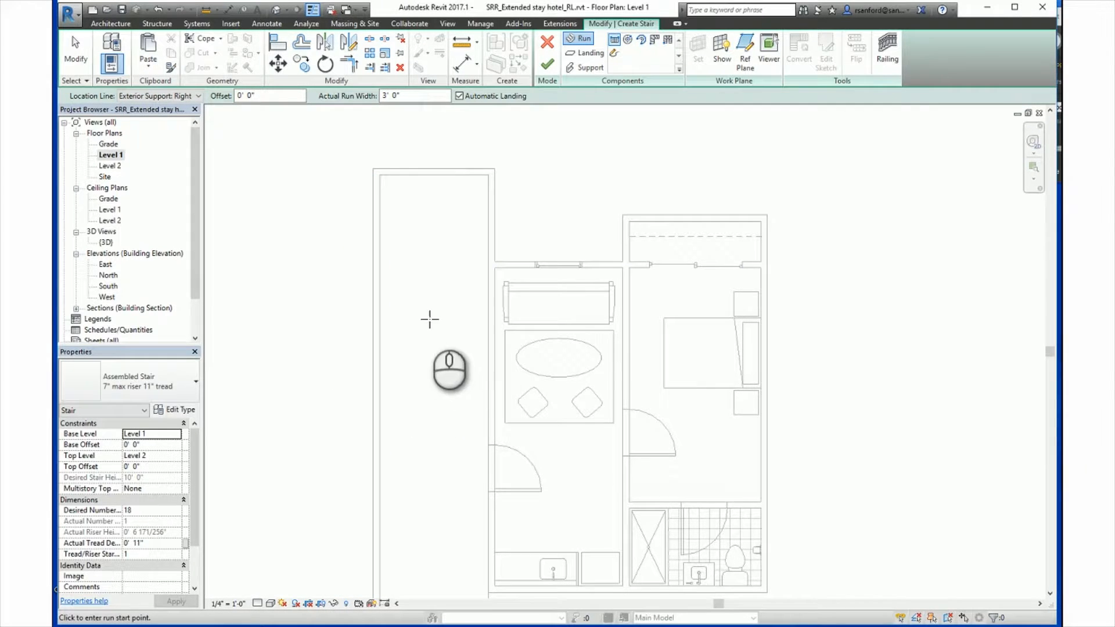
Step: Draw the first stair run about 7'-4" long northward along the corridor's east wall face
middle_drag(429, 320, 507, 507)
scroll(470, 388, up, 2)
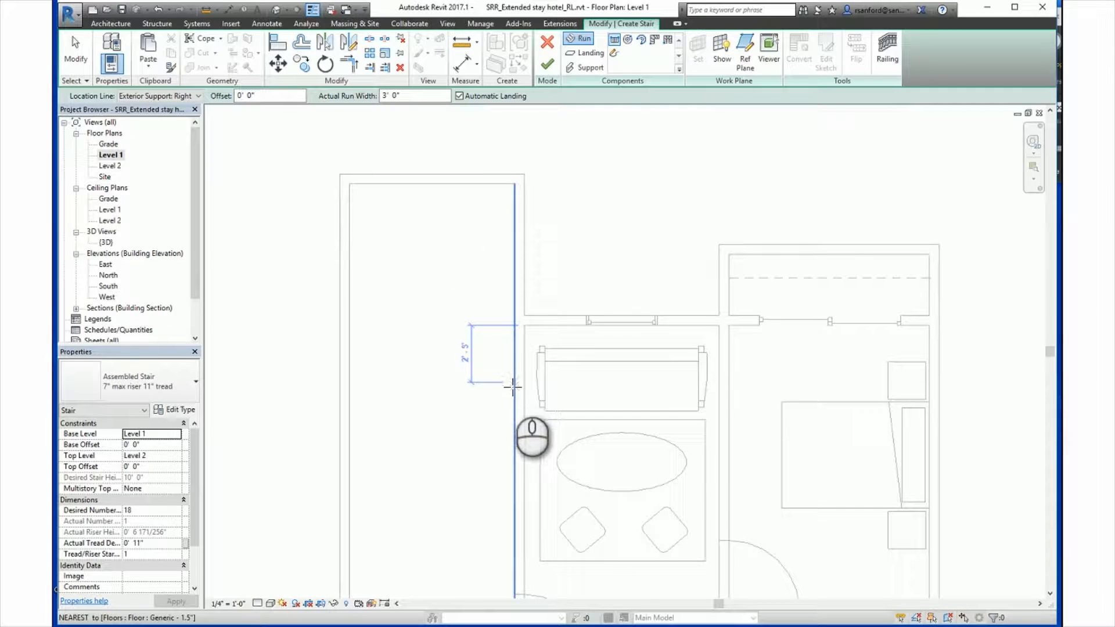
click(511, 410)
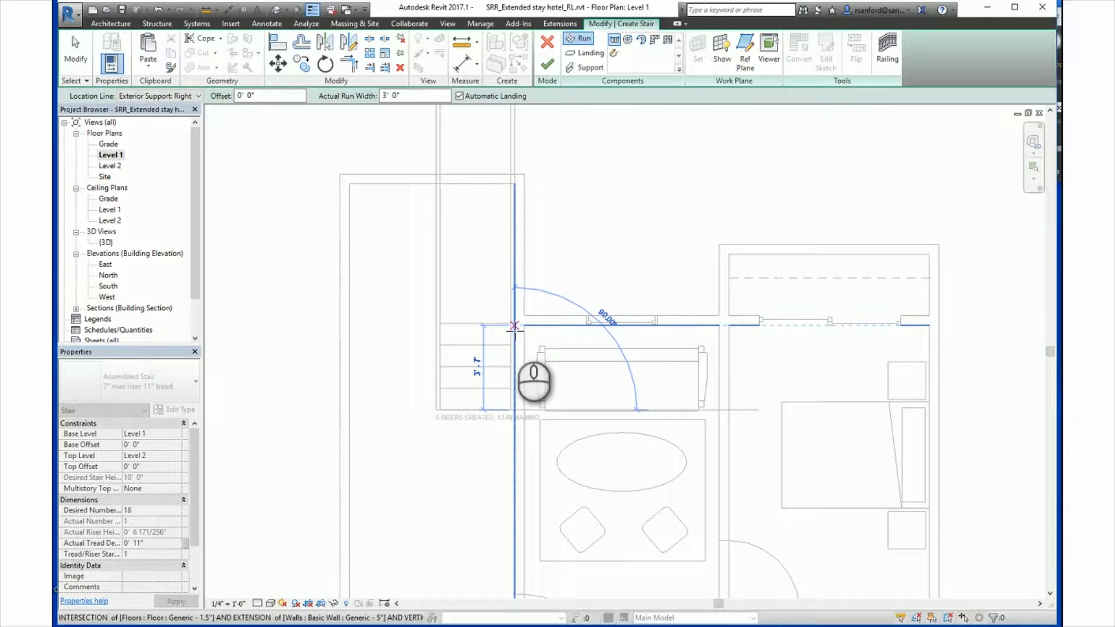
click(515, 236)
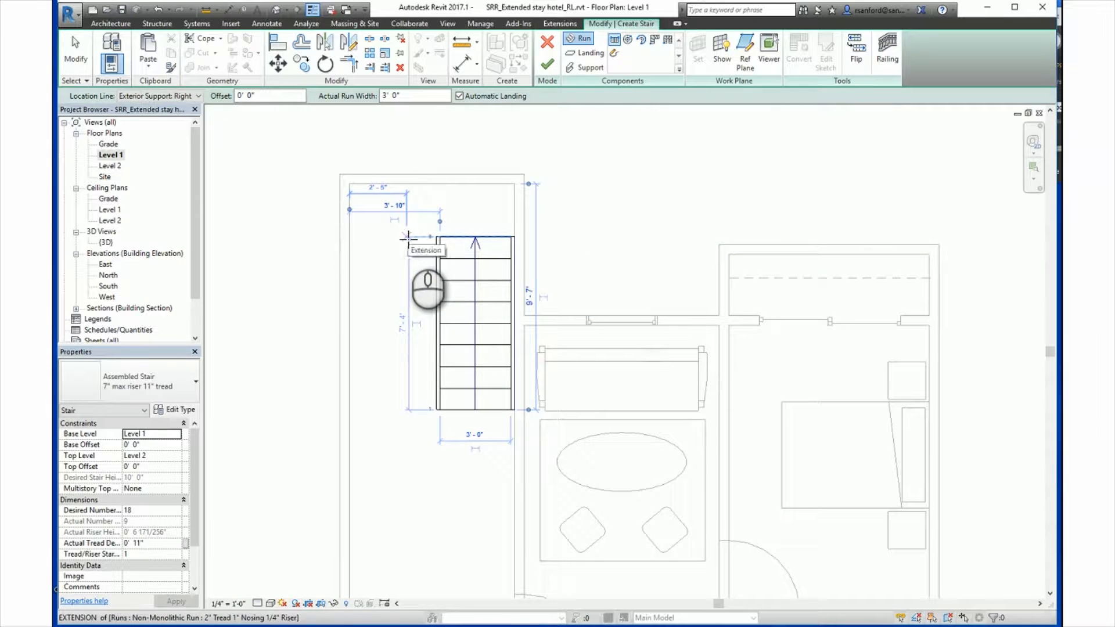
Step: Draw the return run about 7'-4" long southward along the corridor's west wall face, ending level with the first run's start, and finish the stair
click(349, 237)
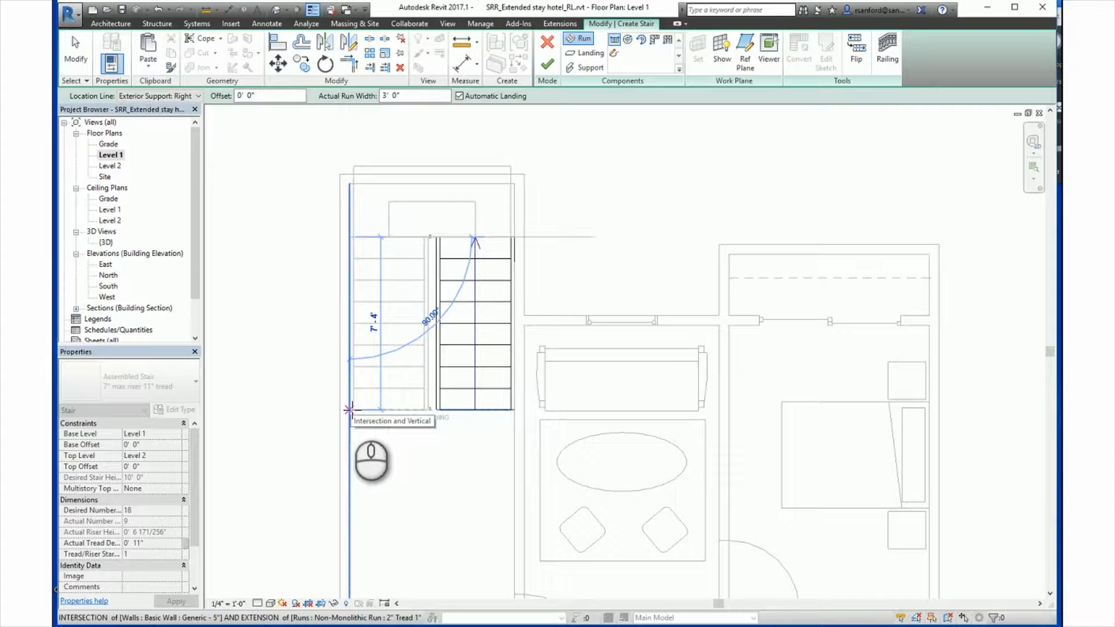
click(349, 410)
middle_drag(269, 388, 257, 440)
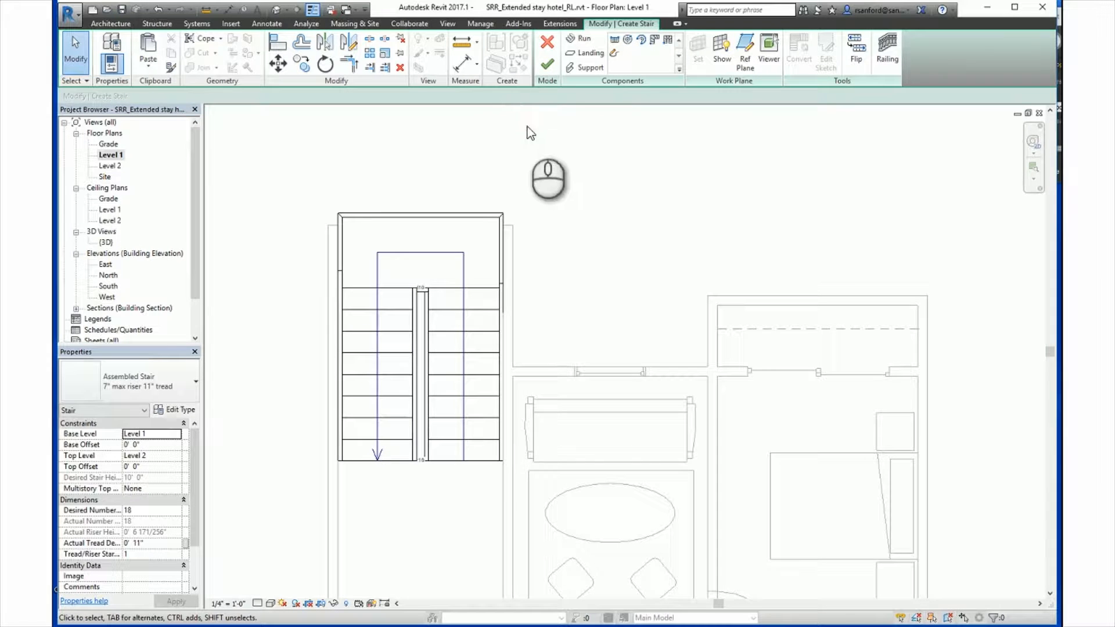
click(548, 64)
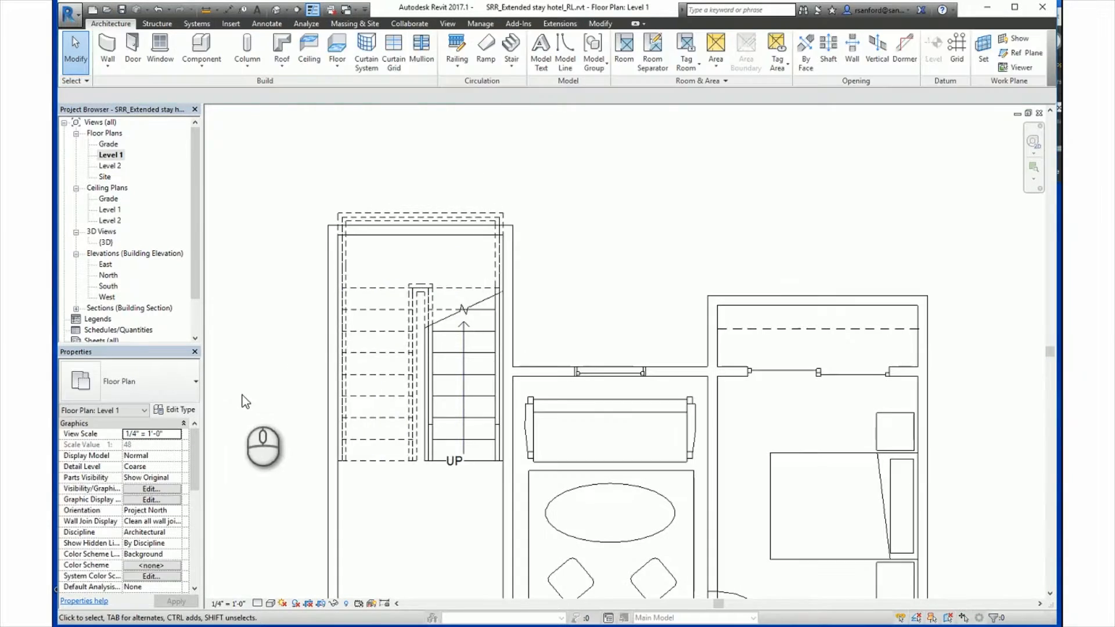
Step: Move the stair 11" south so the landing's outer edge meets the inner face of the corridor's north wall
scroll(407, 465, up, 2)
click(413, 299)
middle_drag(317, 158, 312, 242)
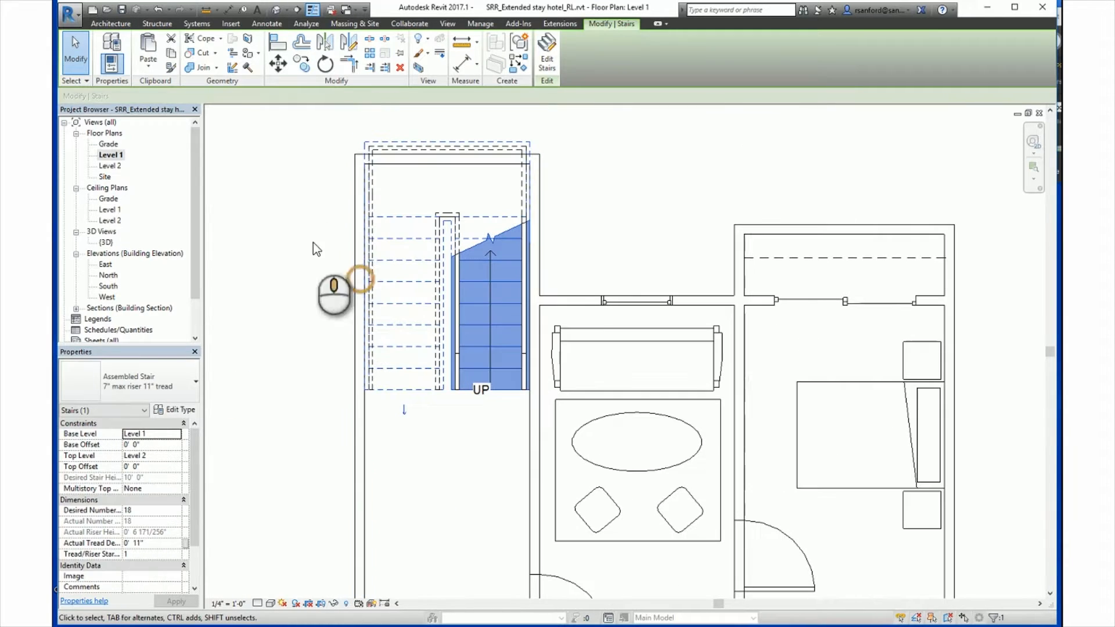
click(277, 62)
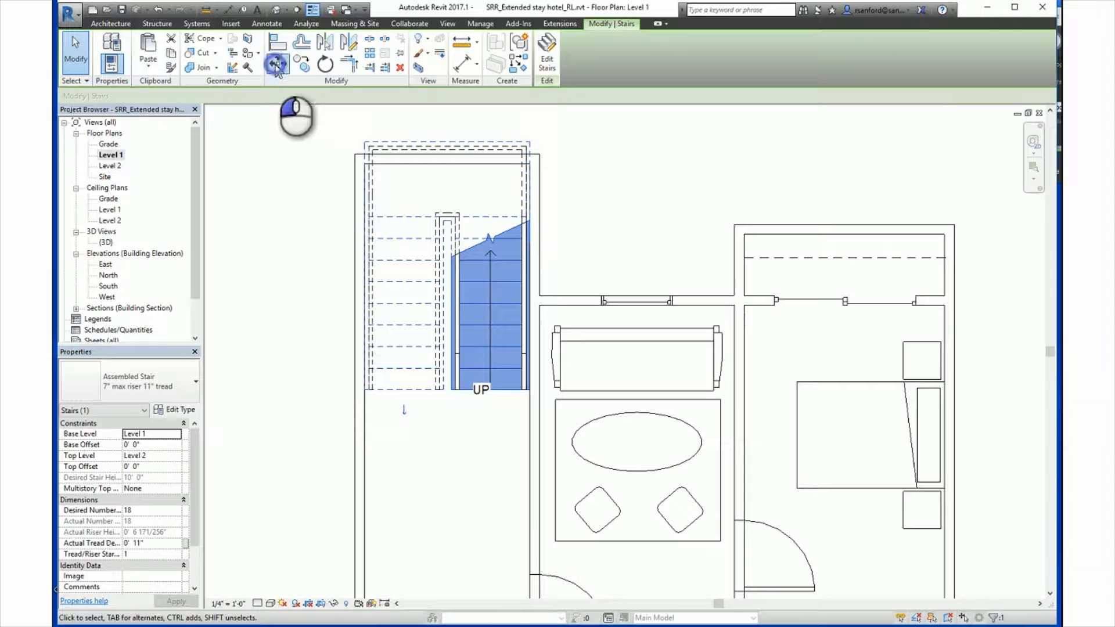
scroll(413, 180, up, 3)
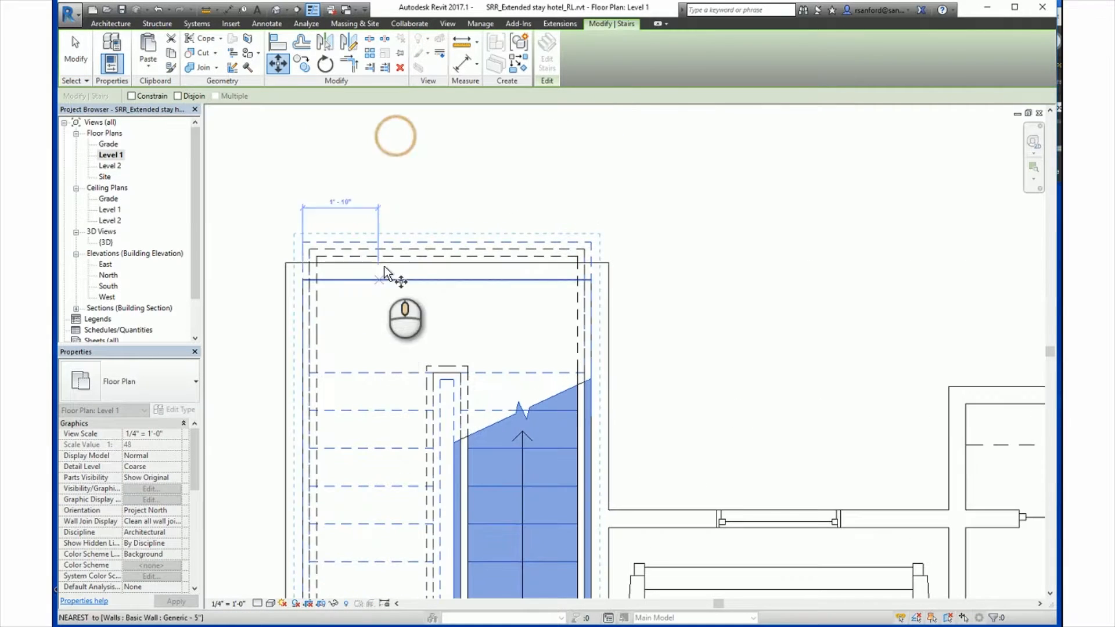
click(388, 242)
click(389, 281)
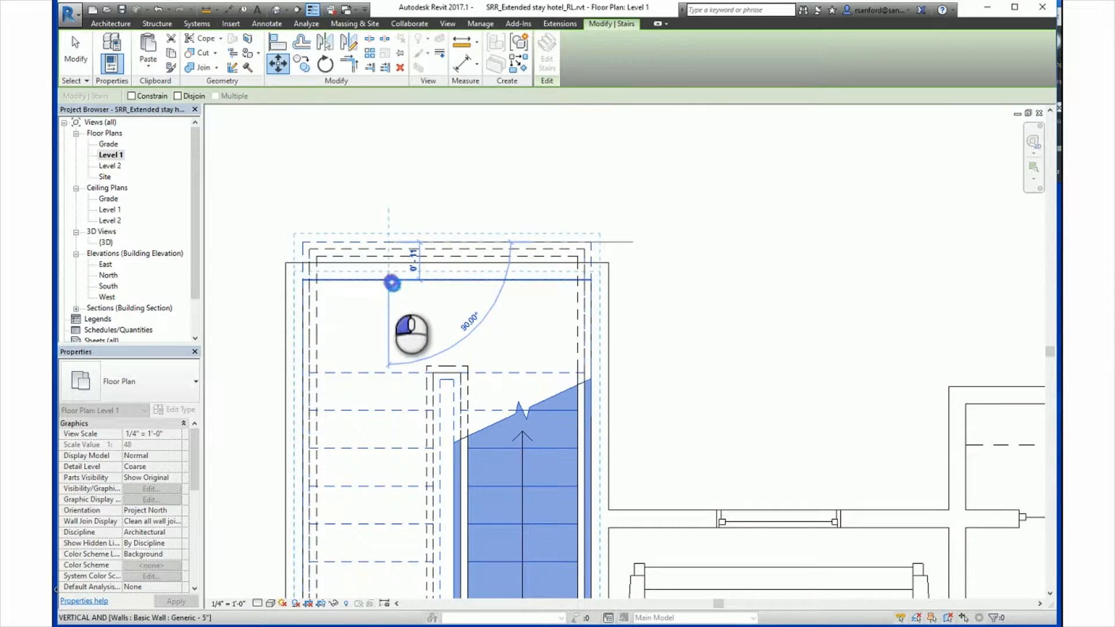
scroll(377, 366, down, 2)
scroll(377, 366, down, 2)
click(278, 304)
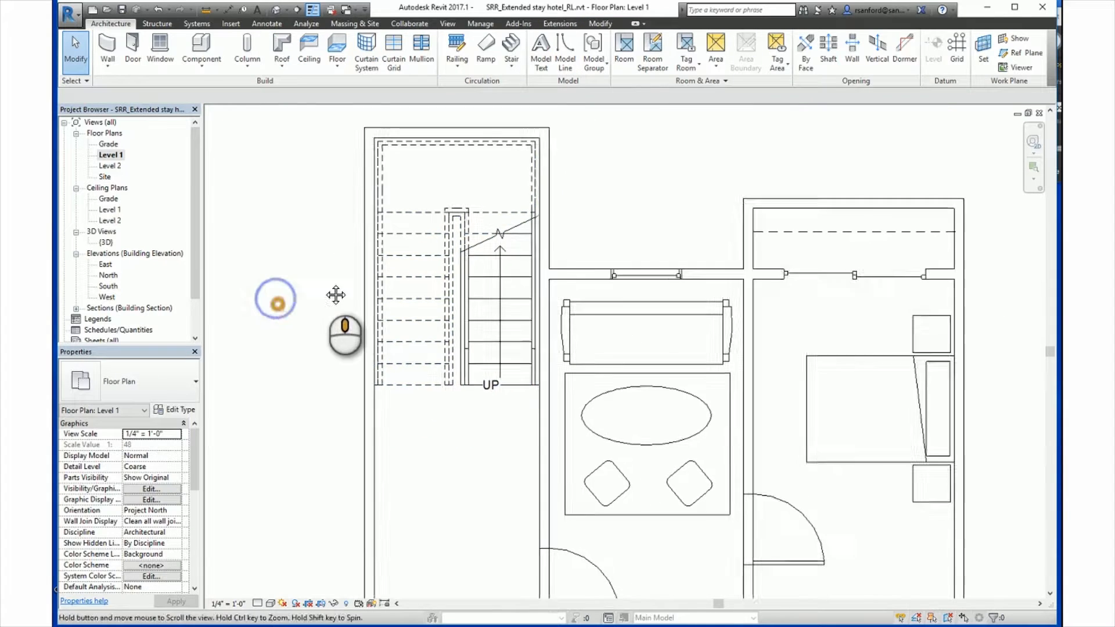
Step: Flip the stair's up direction so it starts on the corridor's west side
middle_drag(324, 270, 331, 294)
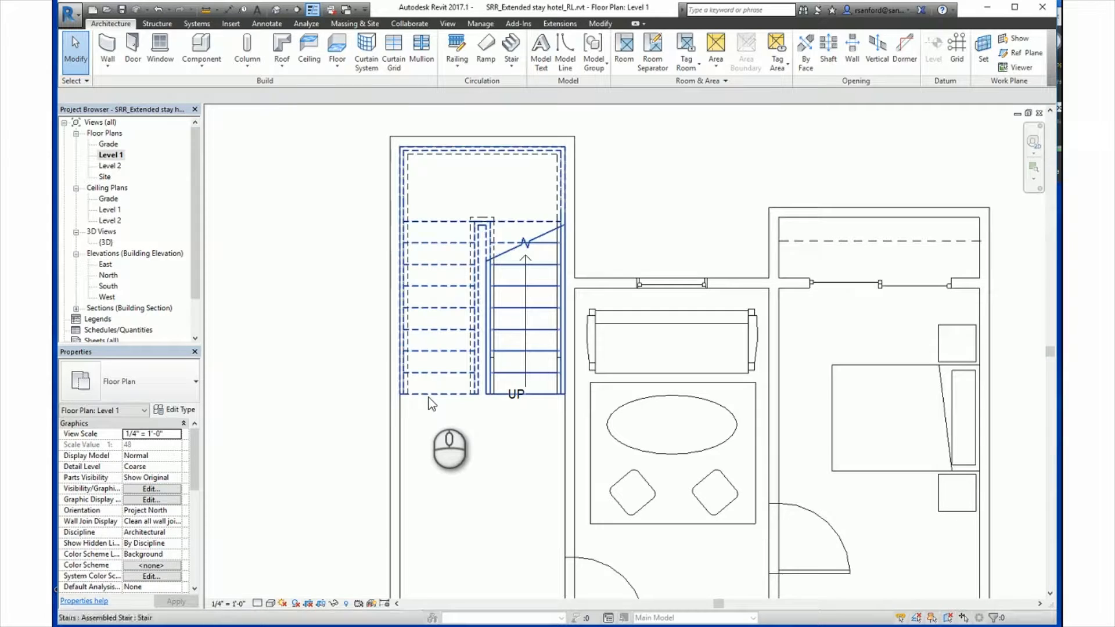
click(444, 396)
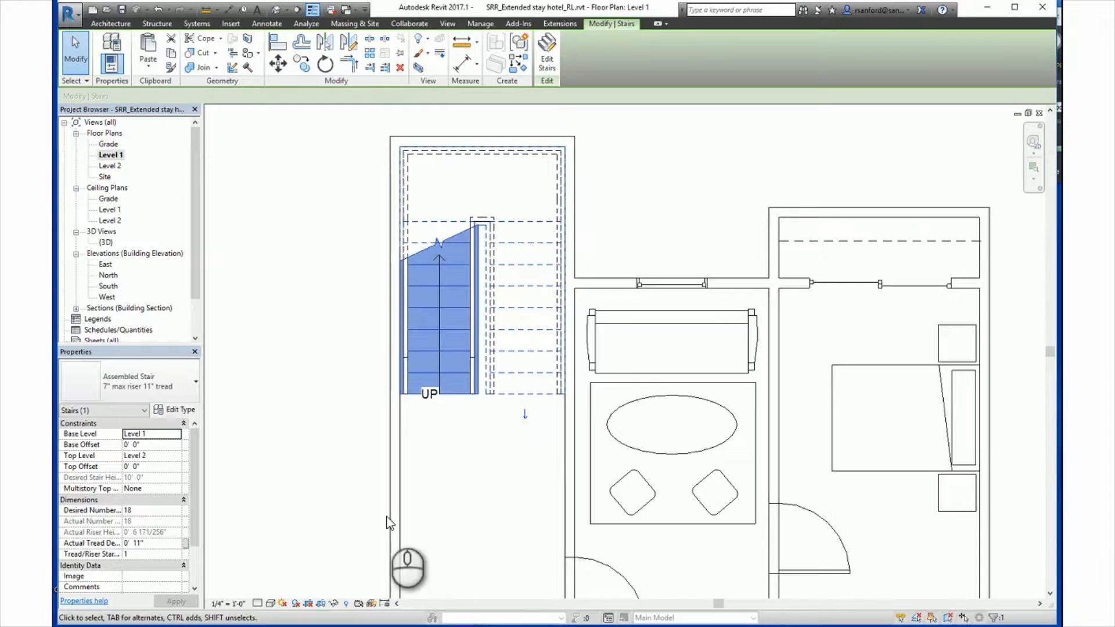
click(345, 458)
middle_drag(304, 498, 387, 416)
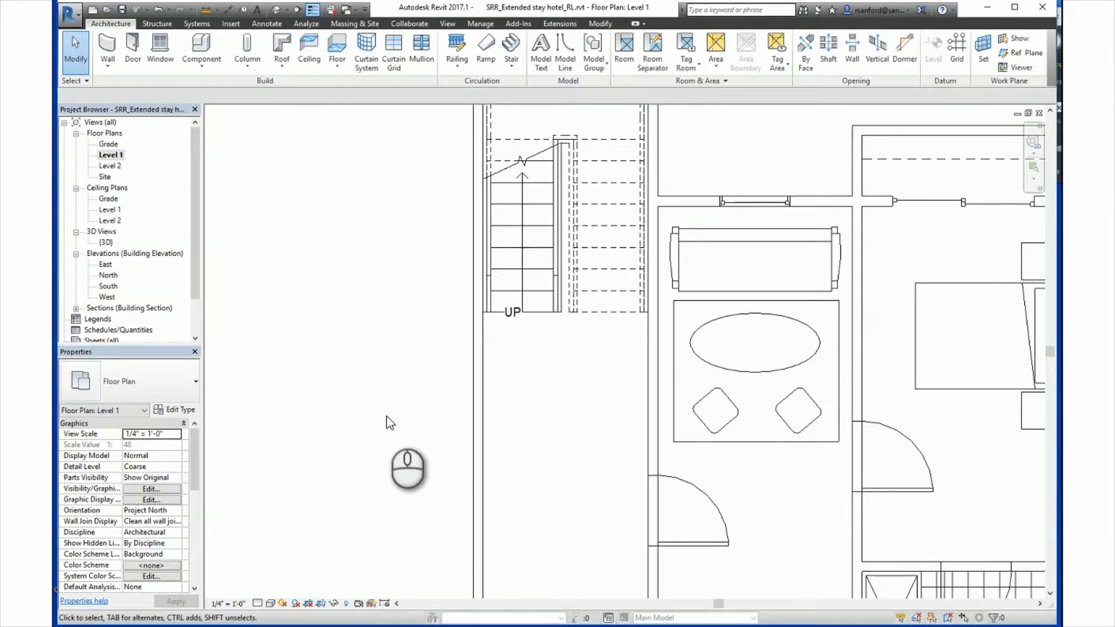
Step: Open the {3D} view and examine the stair with its railings and landing
double_click(105, 243)
scroll(466, 467, up, 4)
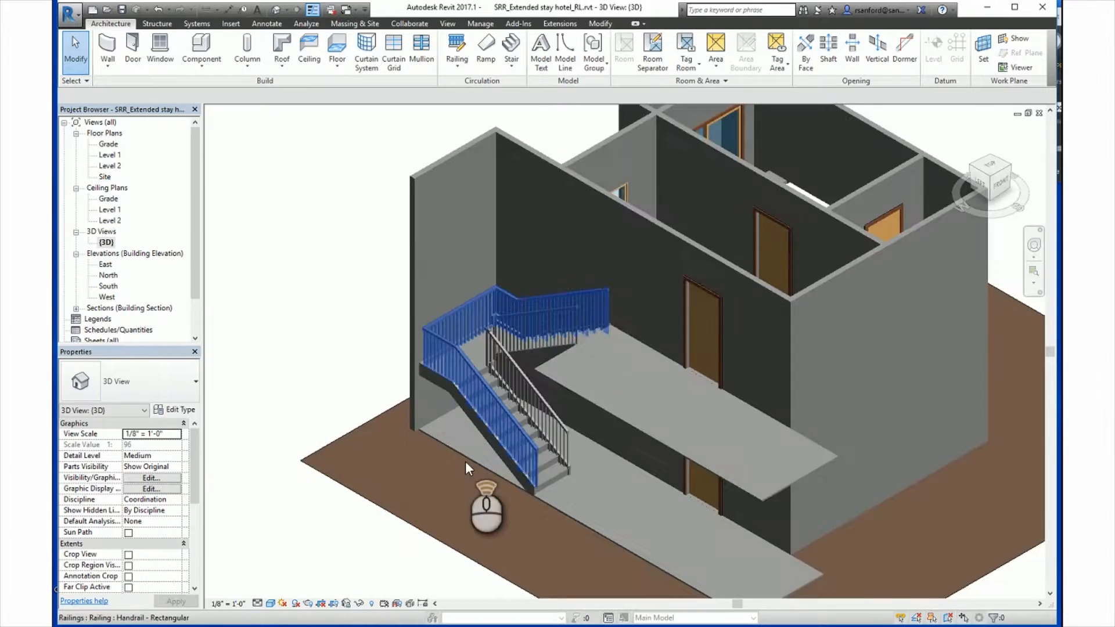
scroll(465, 461, up, 1)
middle_drag(399, 501, 391, 436)
scroll(390, 435, up, 2)
middle_drag(544, 430, 507, 499)
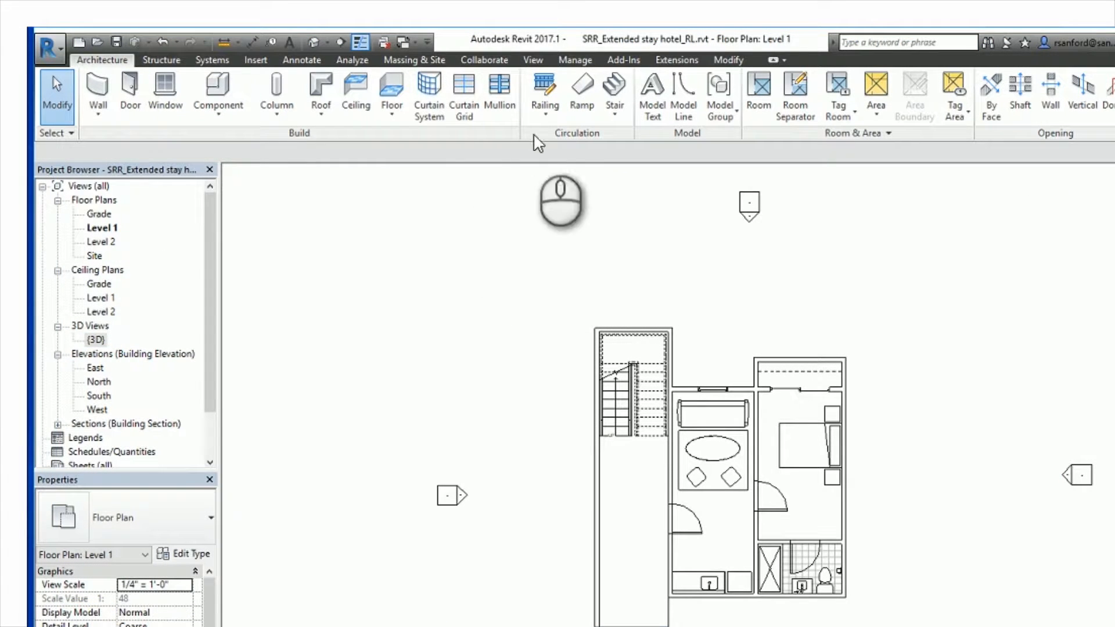
Step: Start a ramp on Level 1, review its constraints and dimensions, and open the type properties of Ramp 2
click(583, 93)
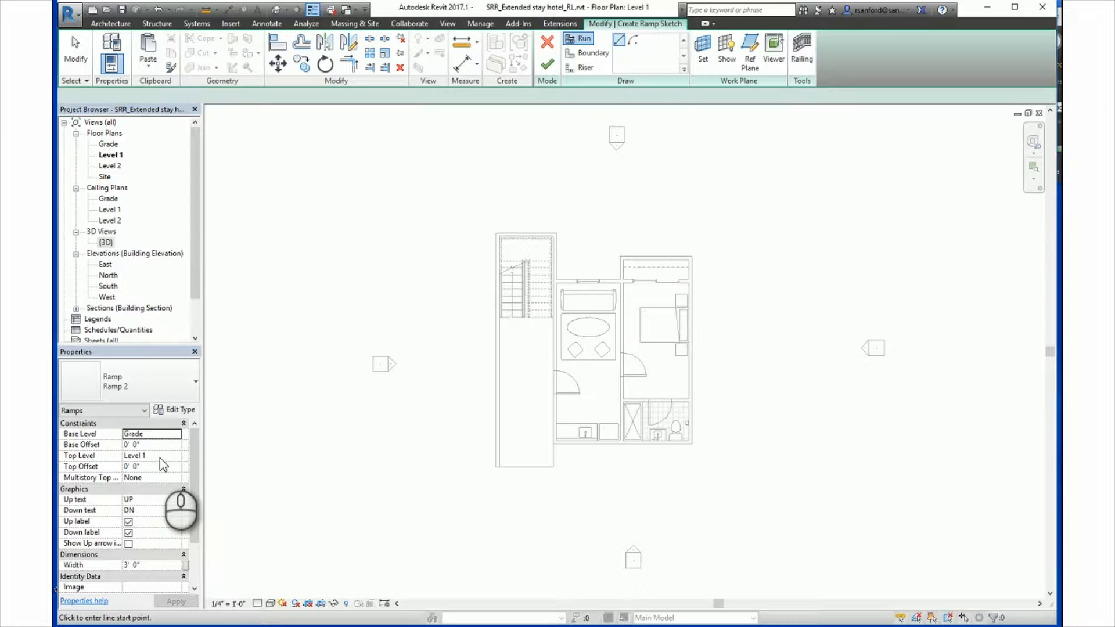
scroll(162, 482, down, 4)
scroll(137, 516, up, 4)
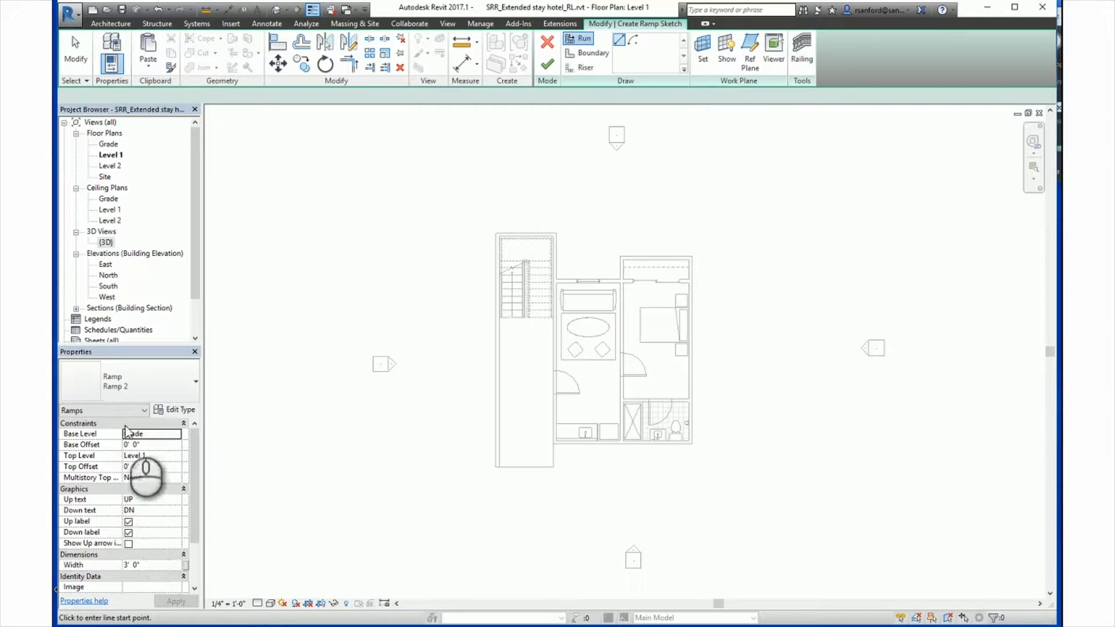
click(176, 409)
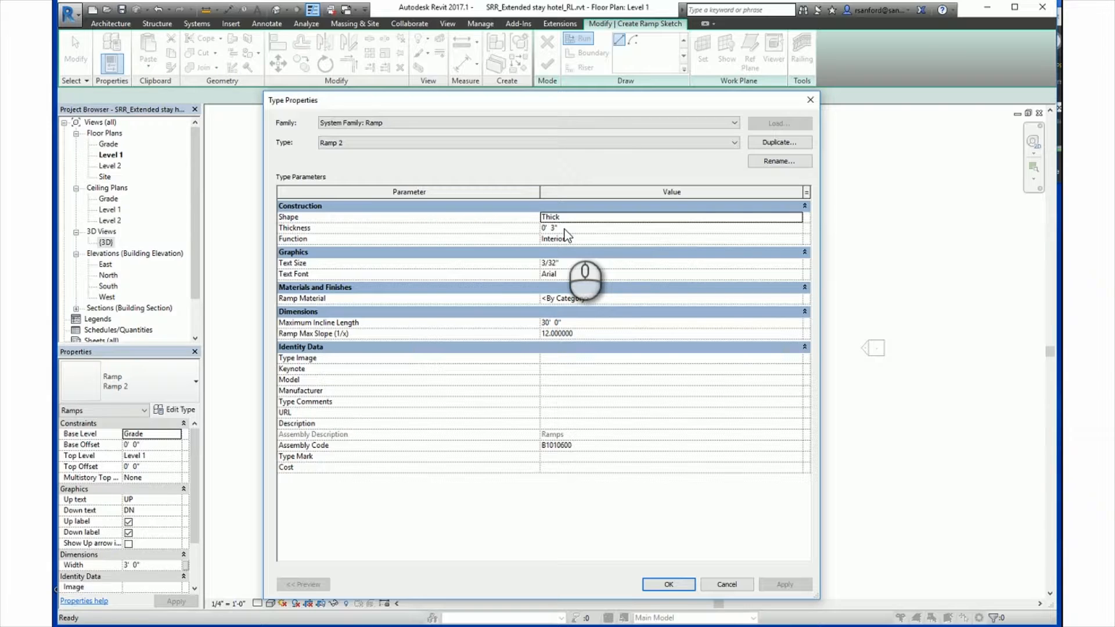
Step: Switch the ramp type's shape to Solid and back to Thick, and accept the type properties
click(796, 216)
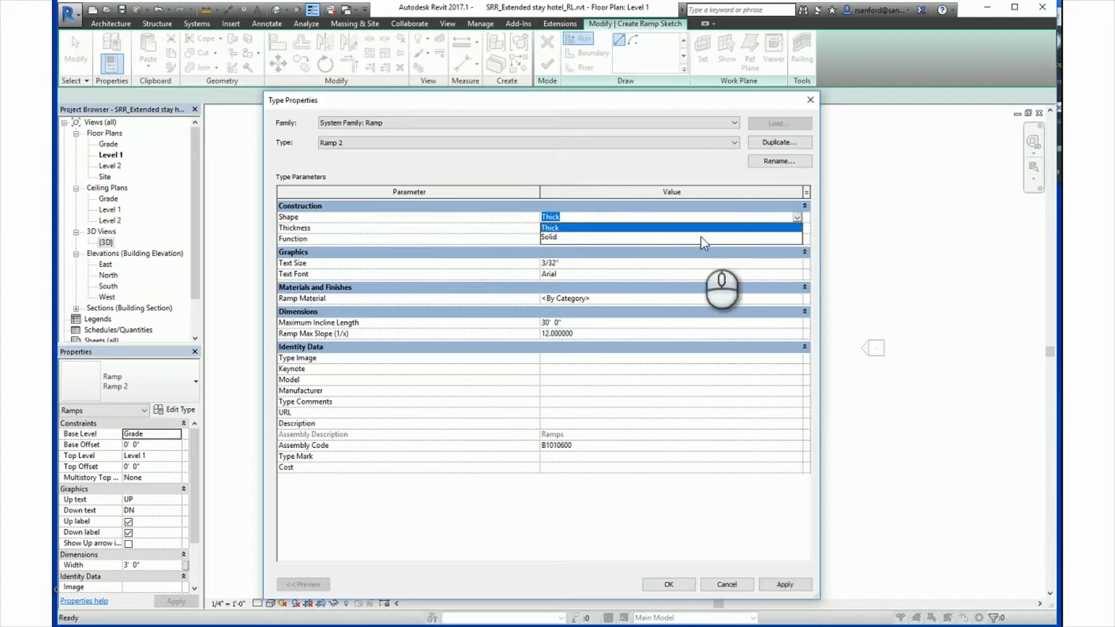
click(548, 237)
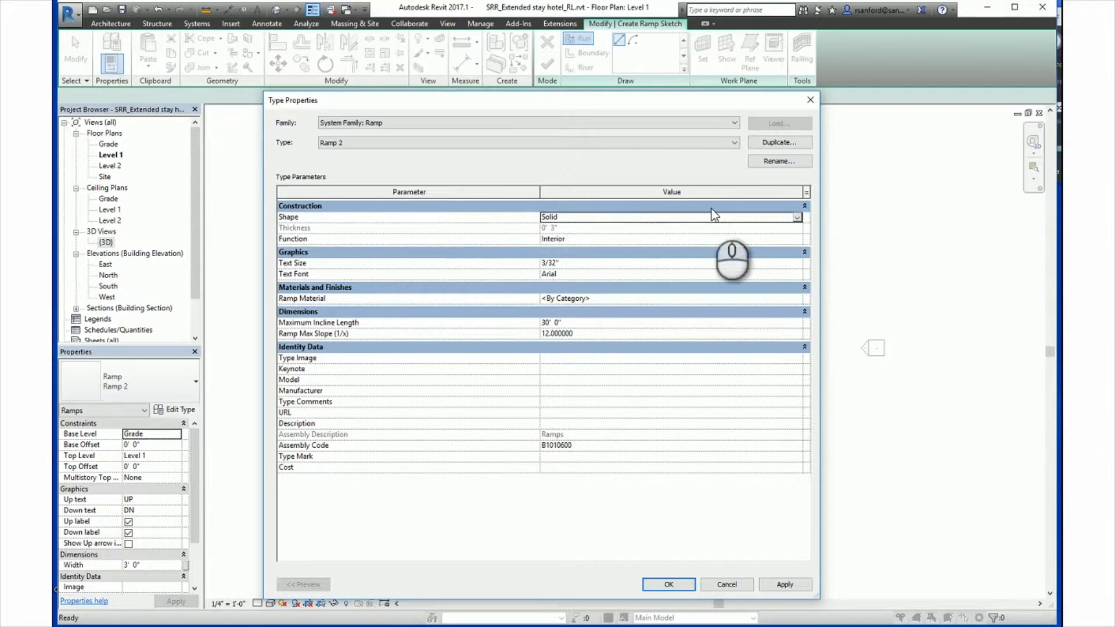
click(798, 218)
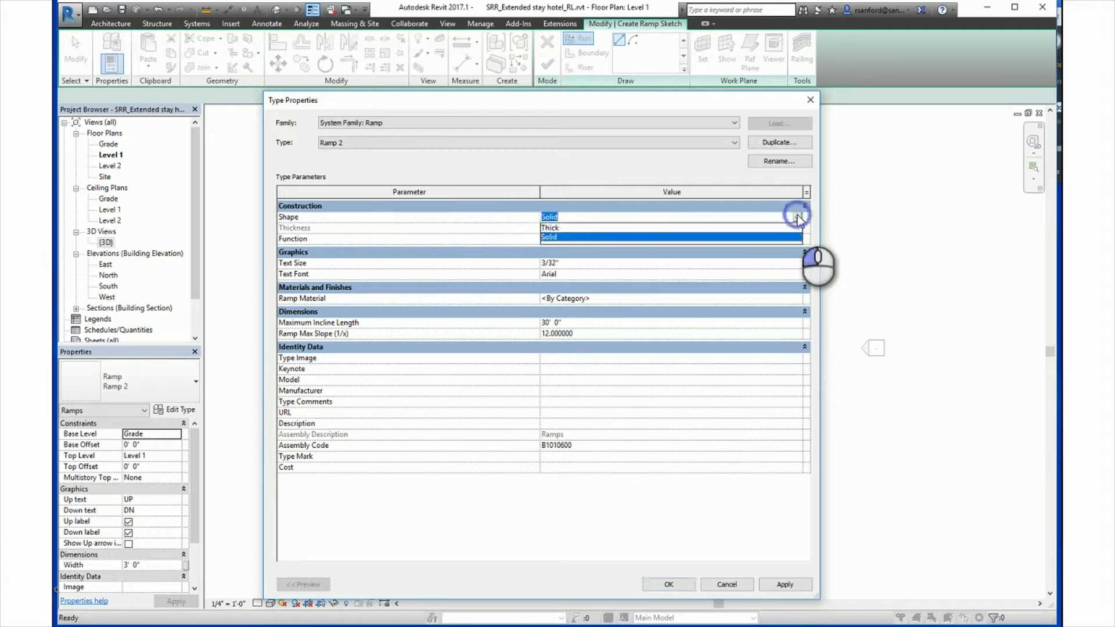
click(546, 229)
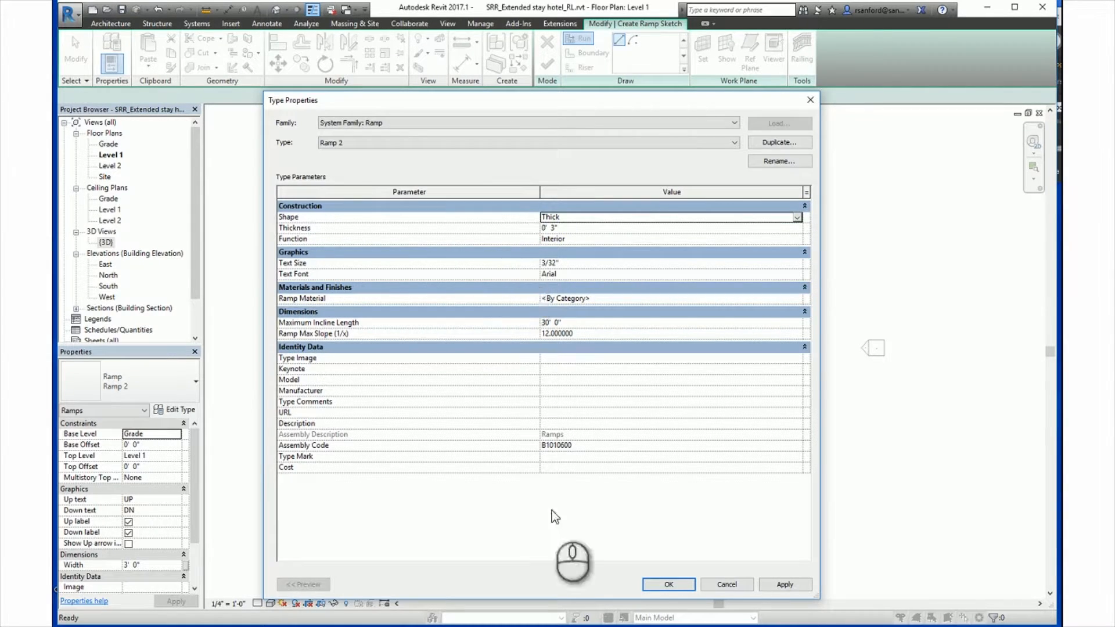
click(667, 584)
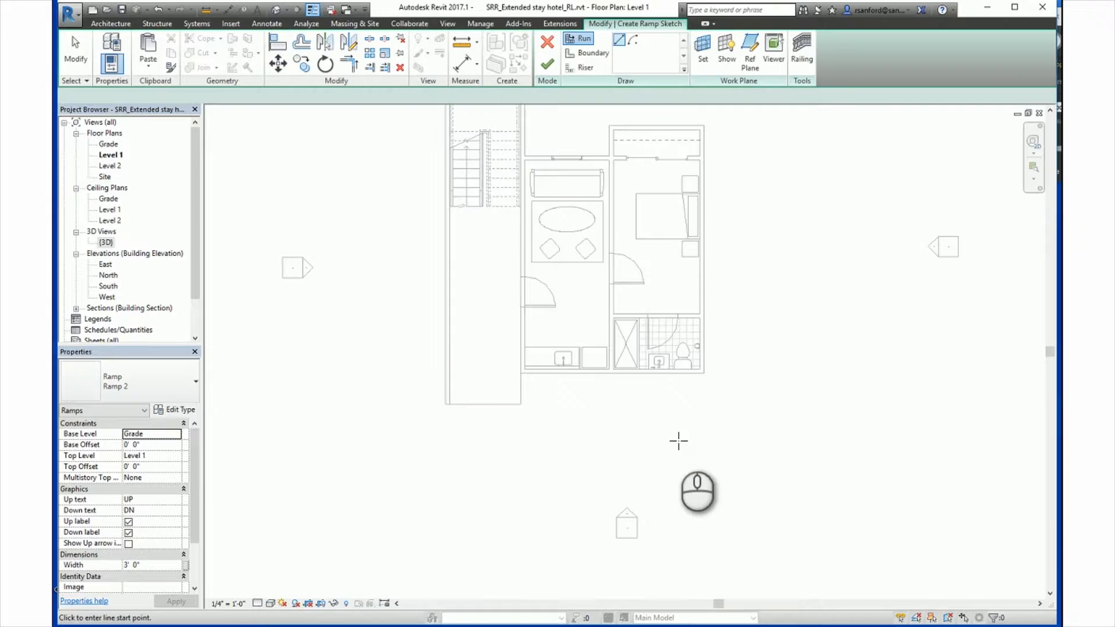
Step: Draw a 30' ramp run eastward from the corridor floor's east edge, just south of the building's south wall, and finish the ramp
click(521, 395)
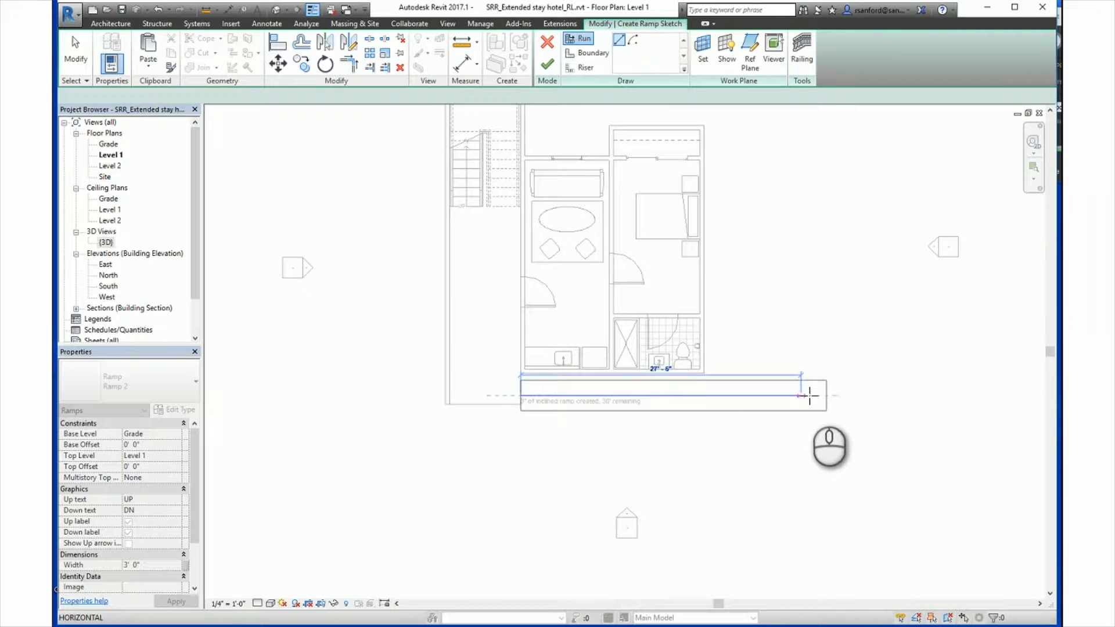
click(827, 395)
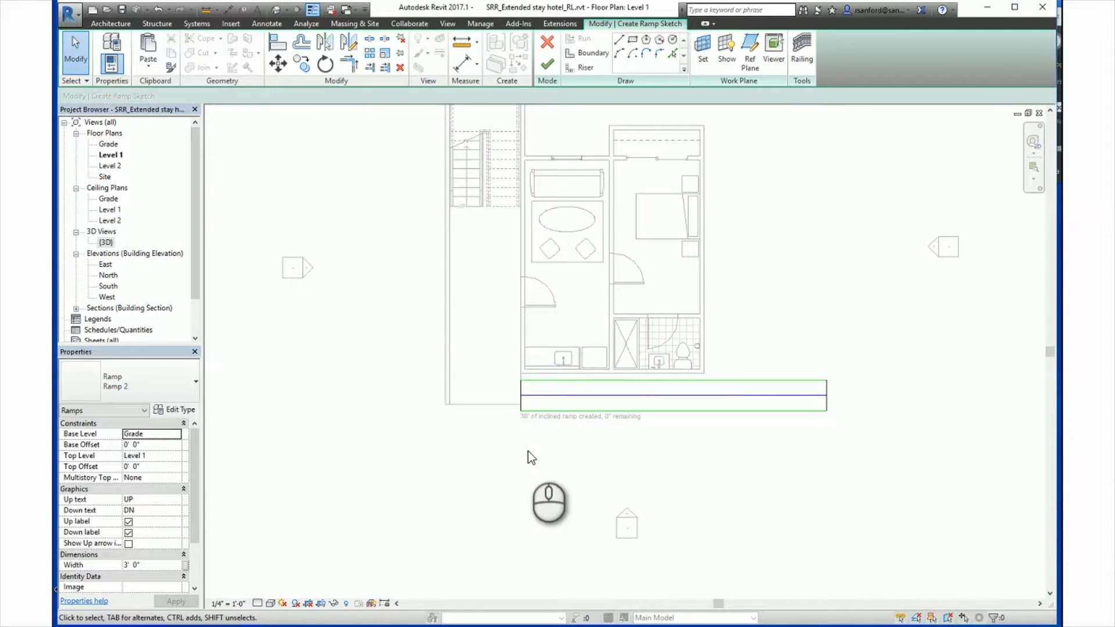
scroll(528, 451, up, 3)
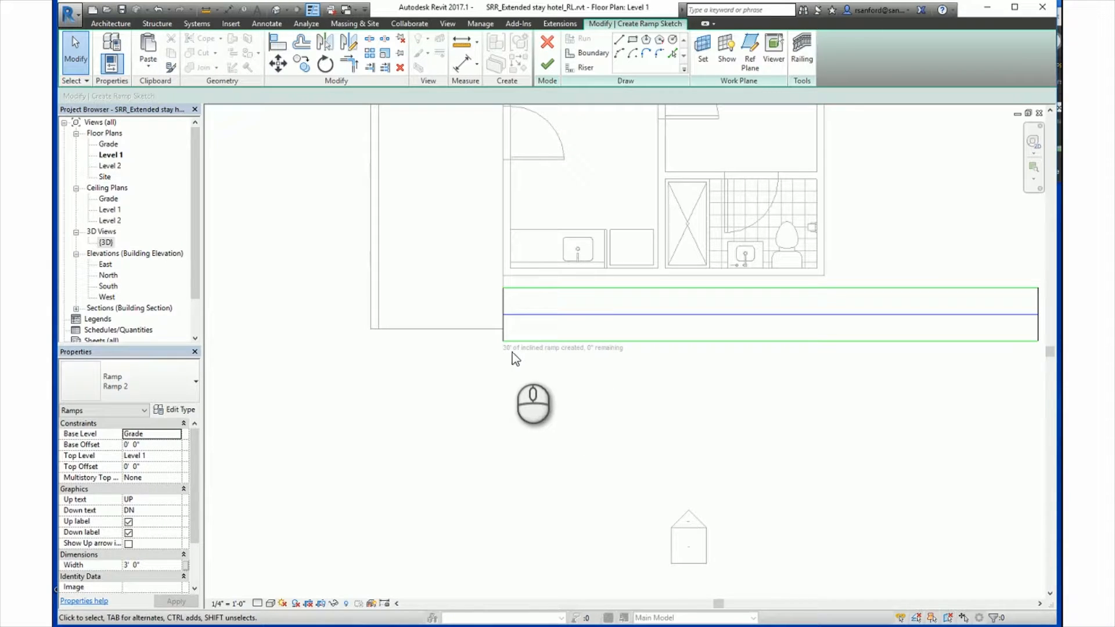
scroll(495, 406, down, 2)
middle_drag(495, 403, 468, 316)
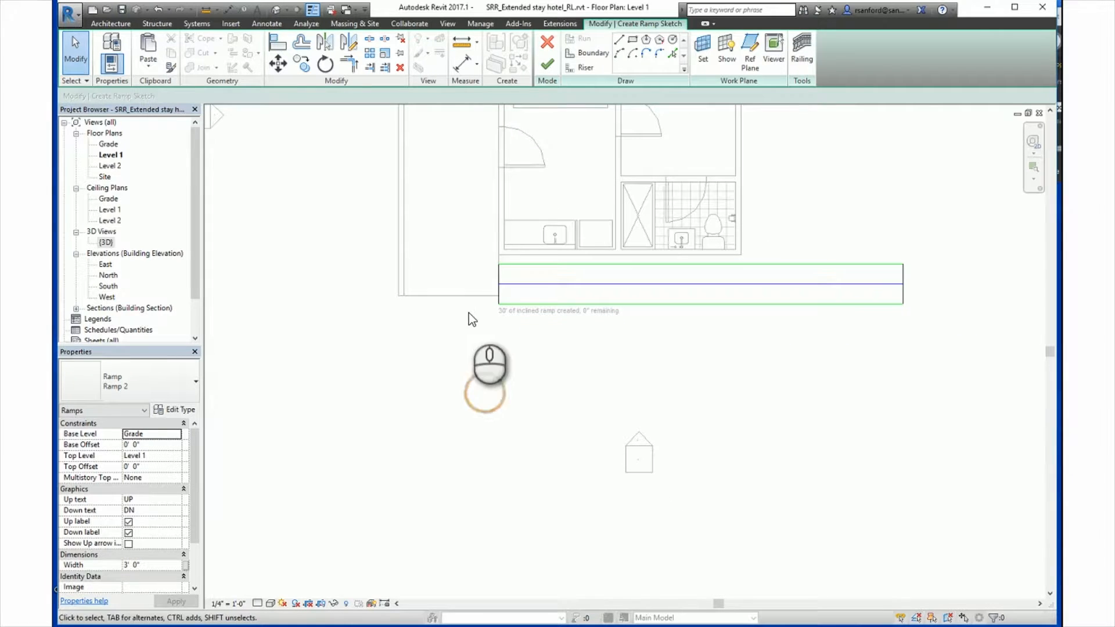
click(548, 66)
Step: Move the ramp north until its north edge is flush with the exterior face of the building's south wall
scroll(513, 314, up, 1)
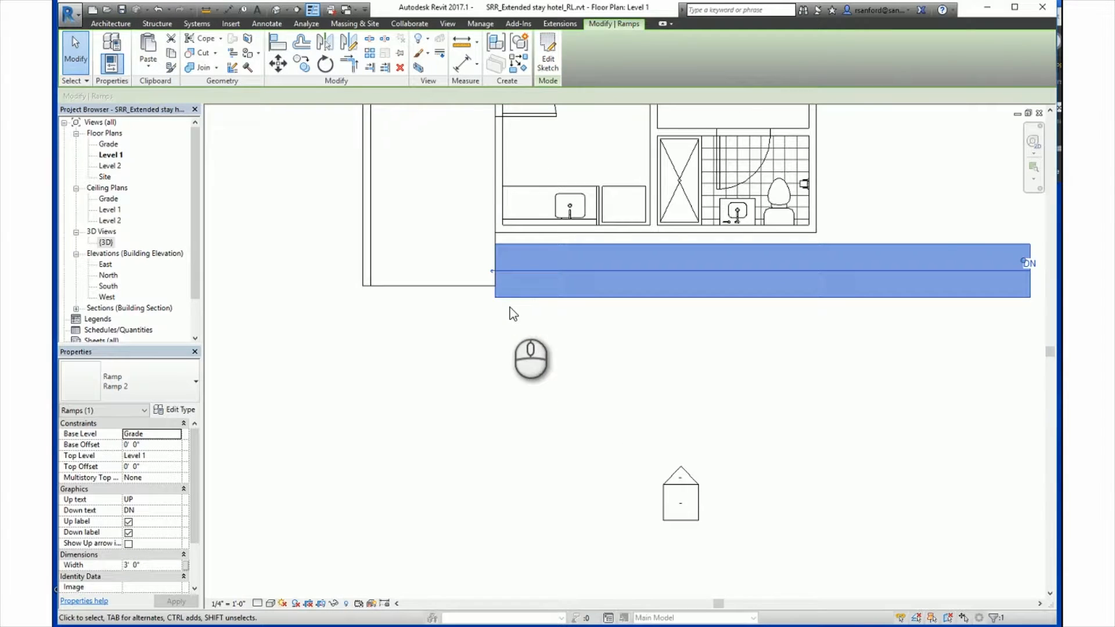
click(278, 62)
scroll(504, 300, up, 1)
scroll(504, 300, up, 1)
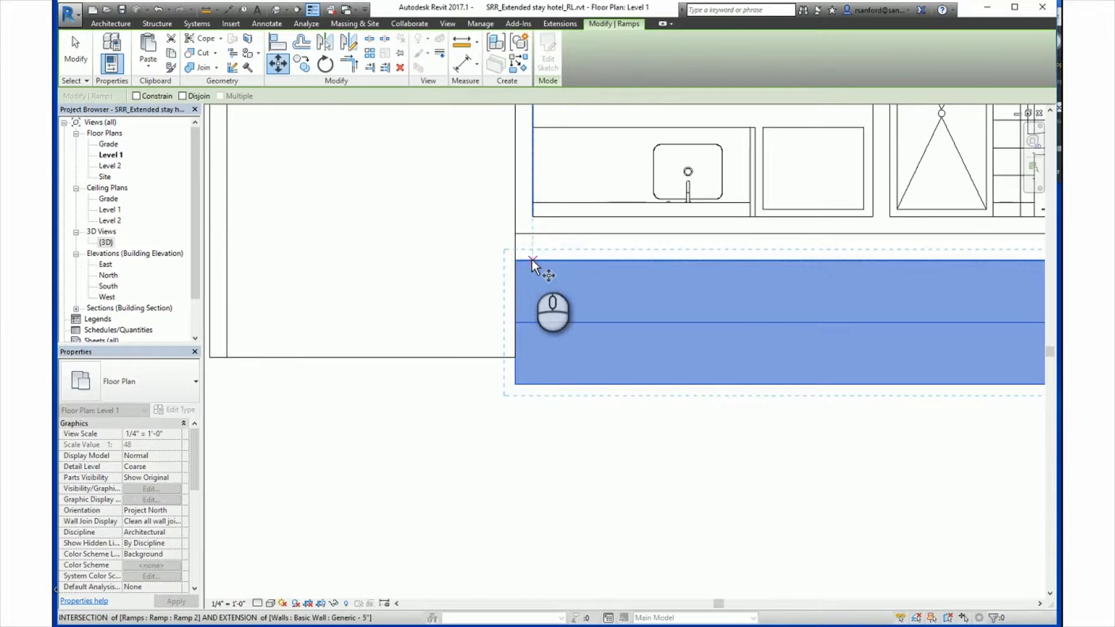
click(532, 260)
click(531, 237)
scroll(504, 312, down, 3)
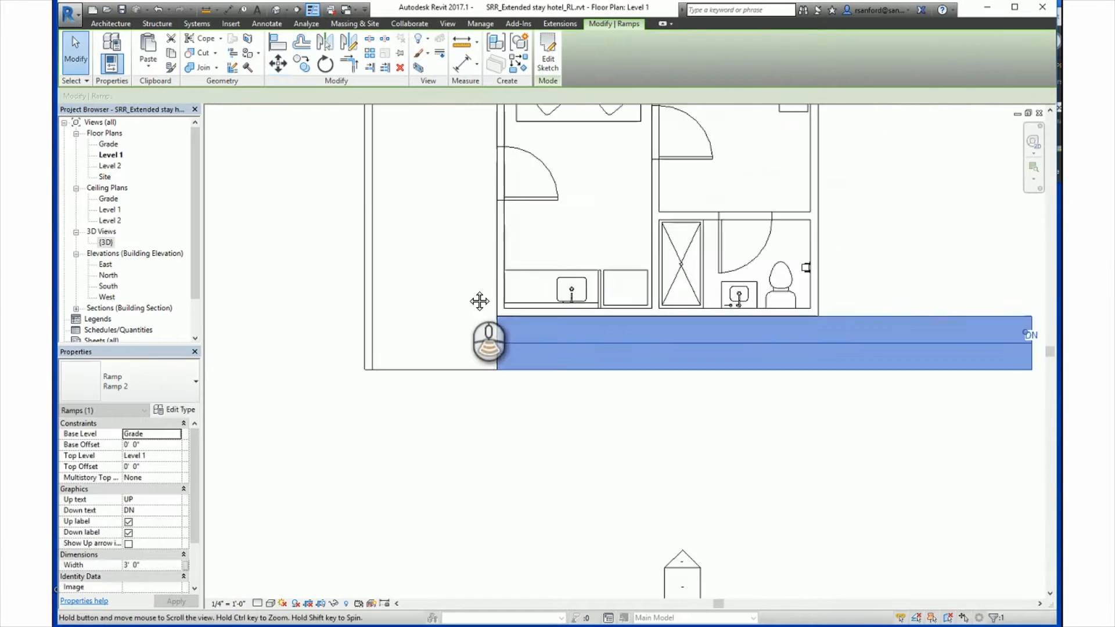
scroll(490, 330, up, 1)
click(491, 333)
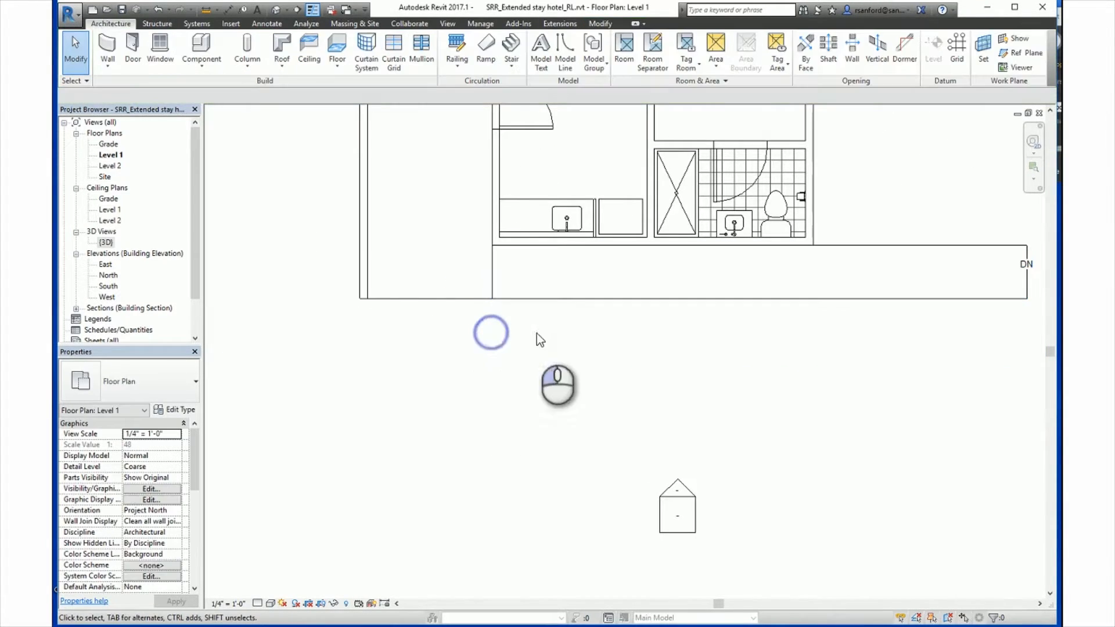
Step: Examine where the ramp meets the corridor floor in plan, and check its slope direction in the {3D} view
click(623, 300)
scroll(591, 345, down, 2)
middle_drag(591, 345, 556, 354)
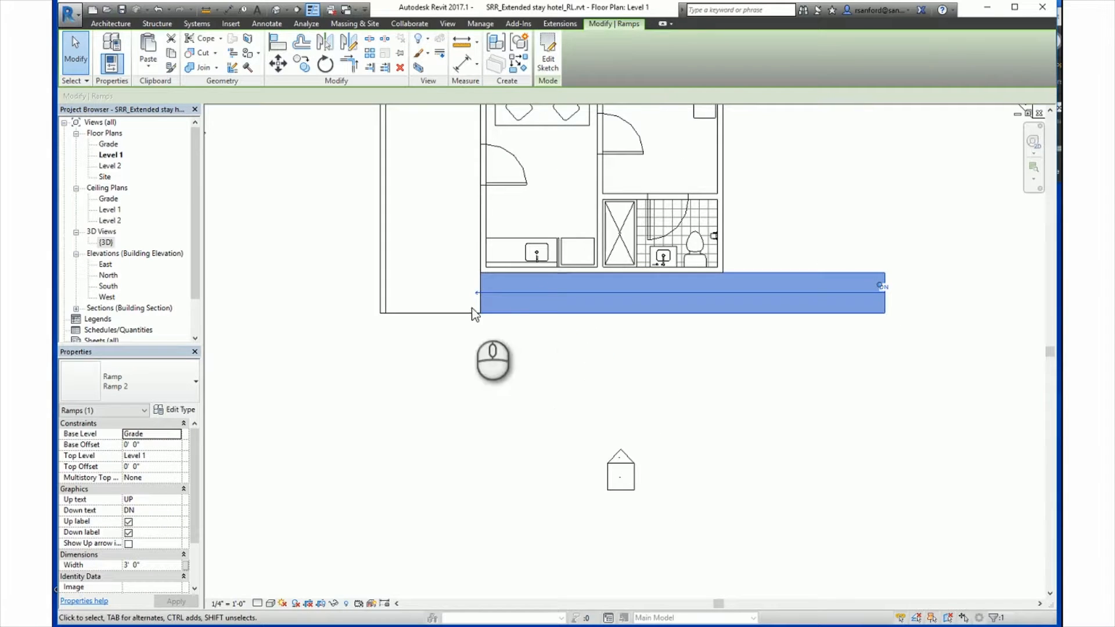
scroll(447, 314, up, 2)
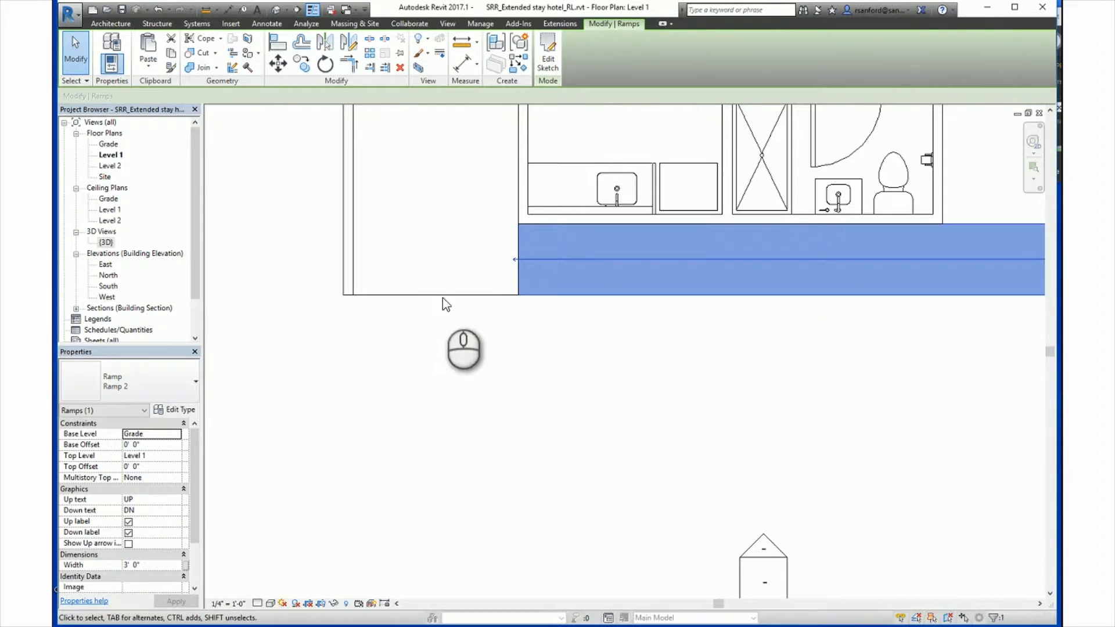
click(336, 365)
double_click(106, 242)
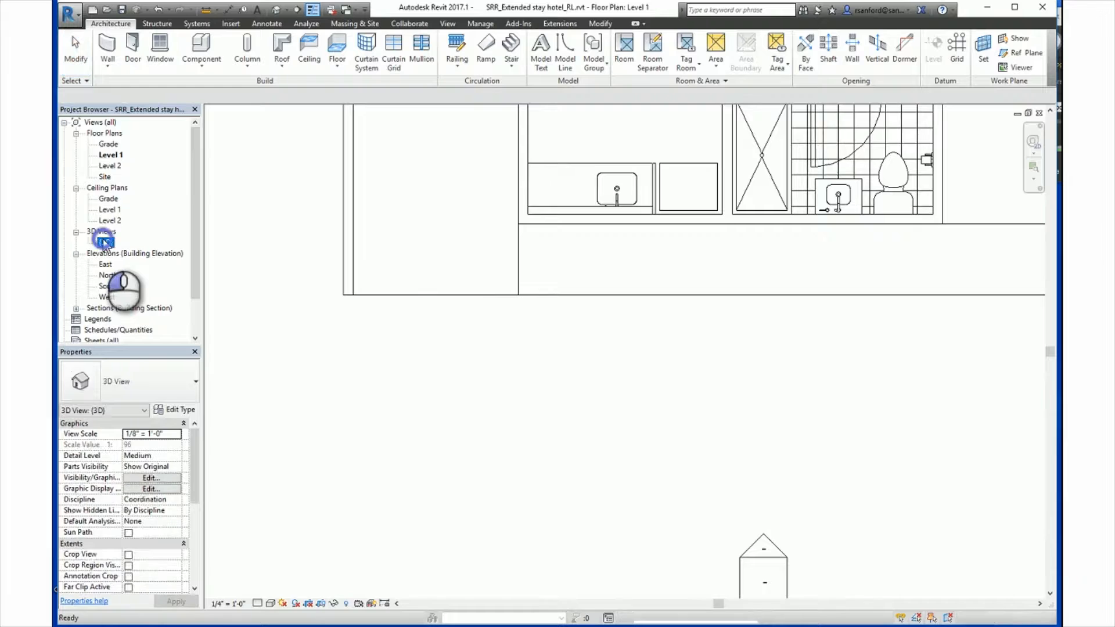
scroll(650, 543, up, 3)
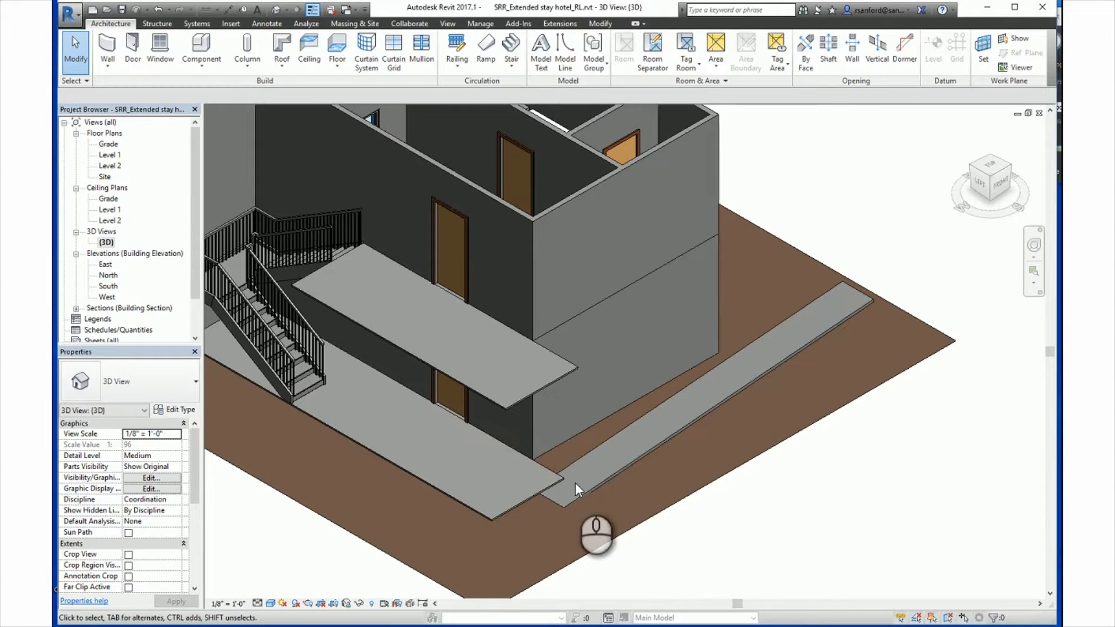
click(1039, 113)
scroll(552, 383, down, 2)
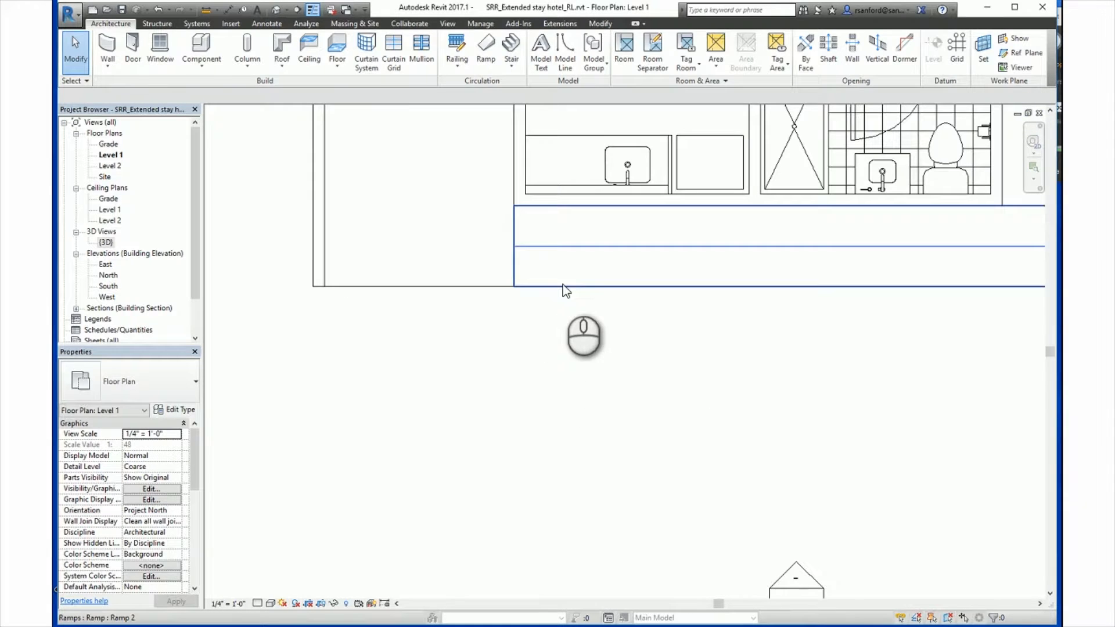
Step: Flip the ramp's up direction in the Level 1 plan
click(562, 281)
middle_drag(515, 276, 463, 257)
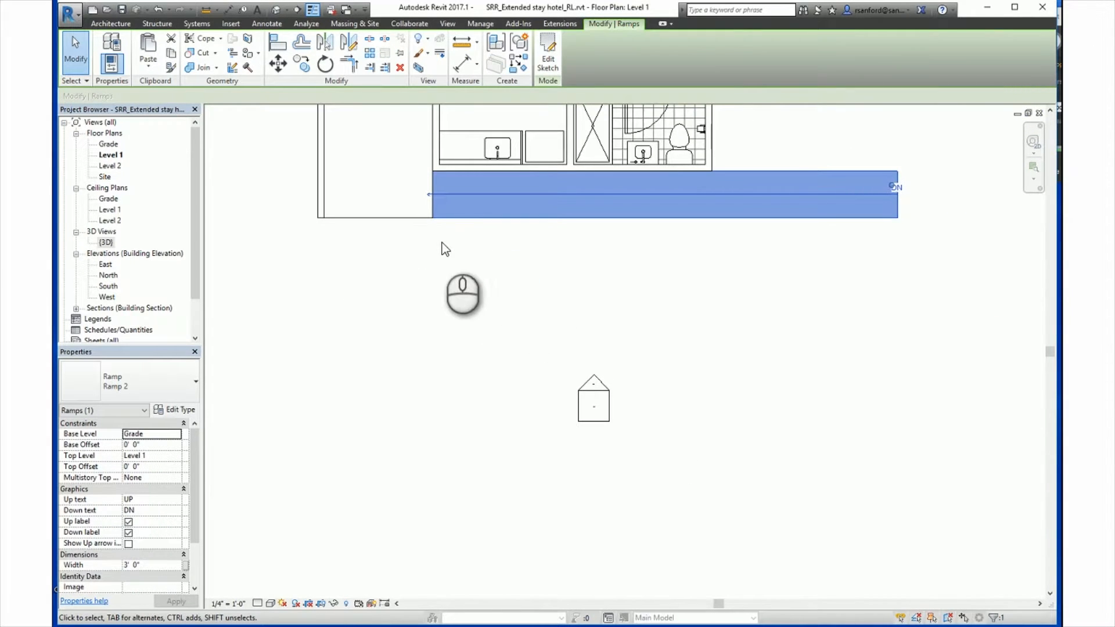
scroll(441, 238, up, 2)
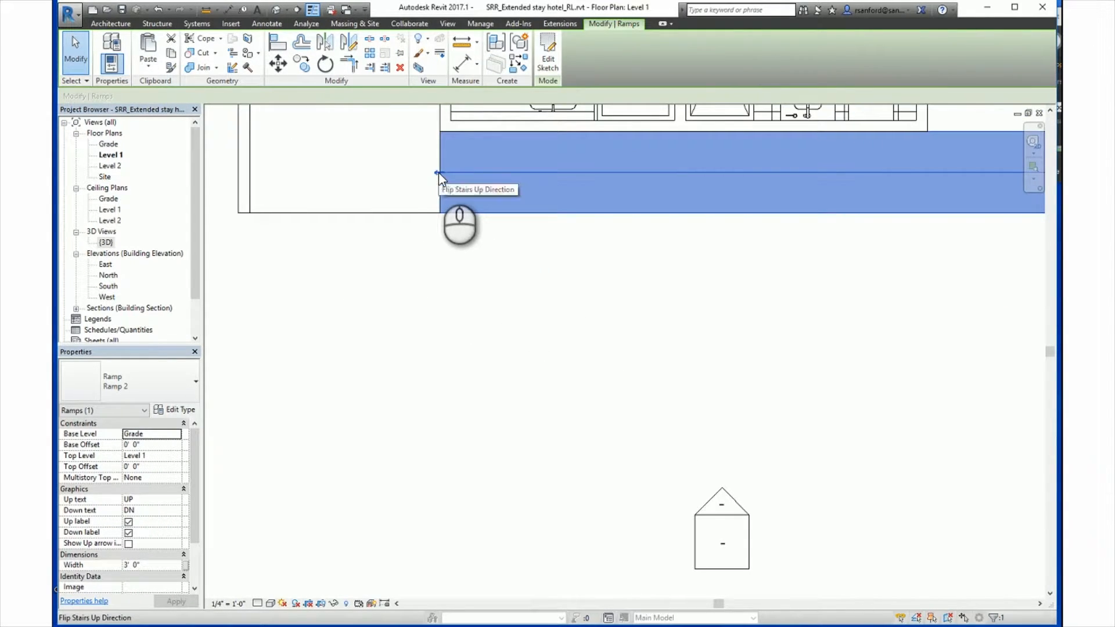
scroll(438, 172, down, 1)
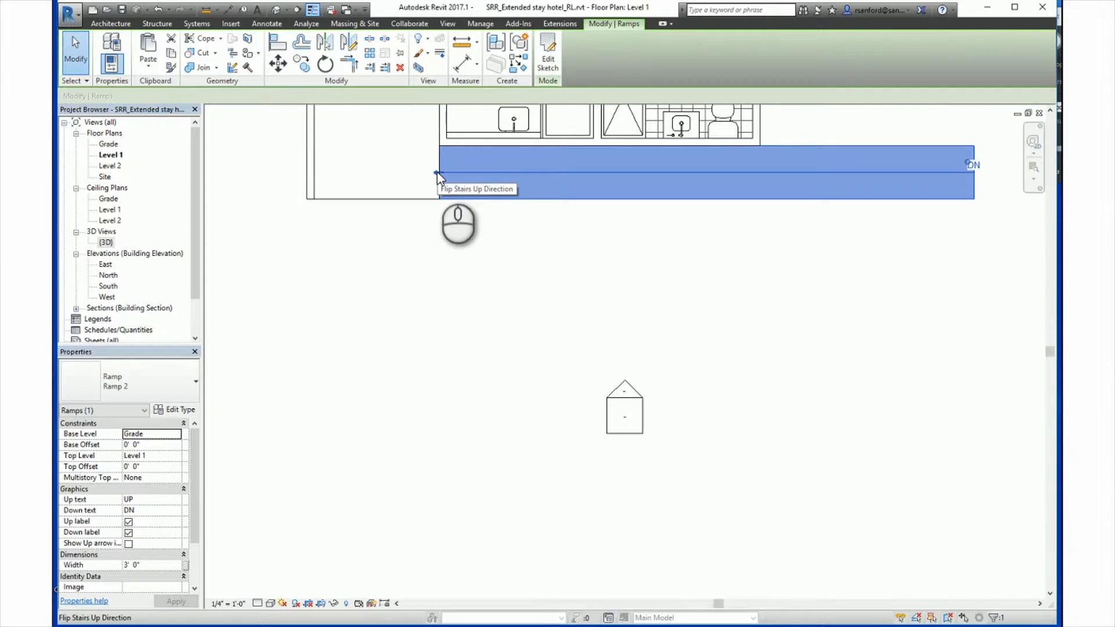
click(437, 172)
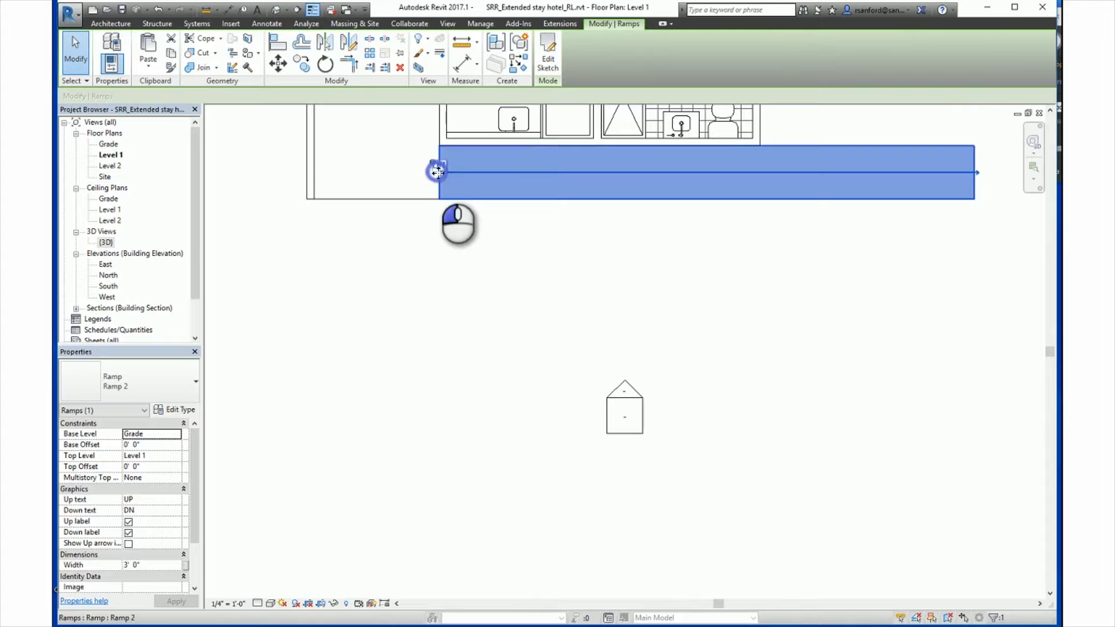
click(471, 250)
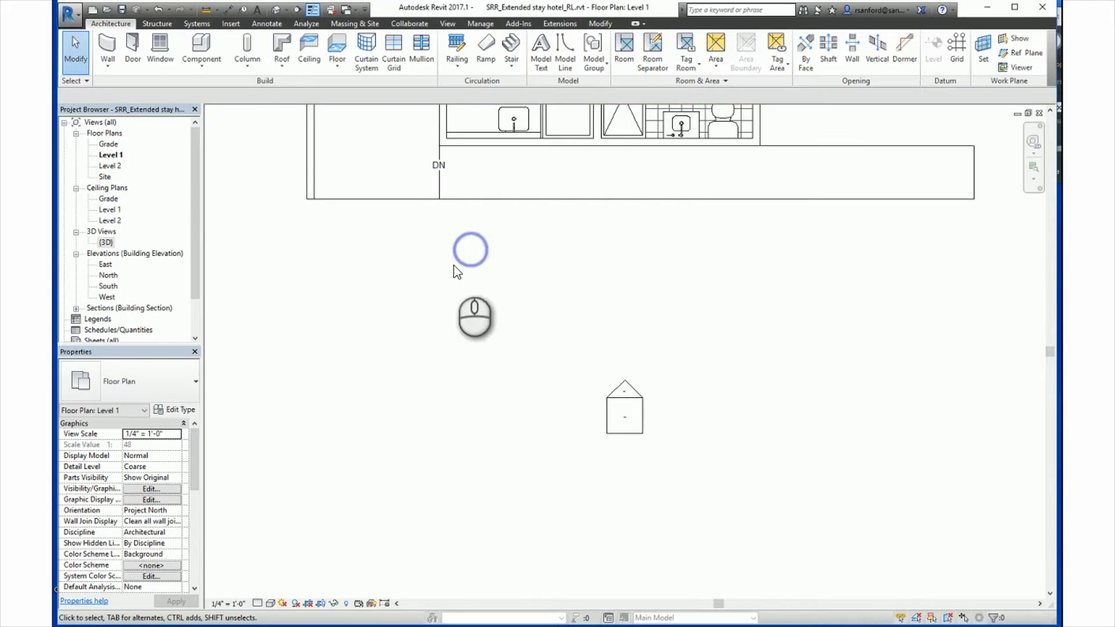
Step: Open the {3D} view and examine the joint between the ramp's upper end and the corridor floor
double_click(106, 242)
scroll(462, 430, up, 8)
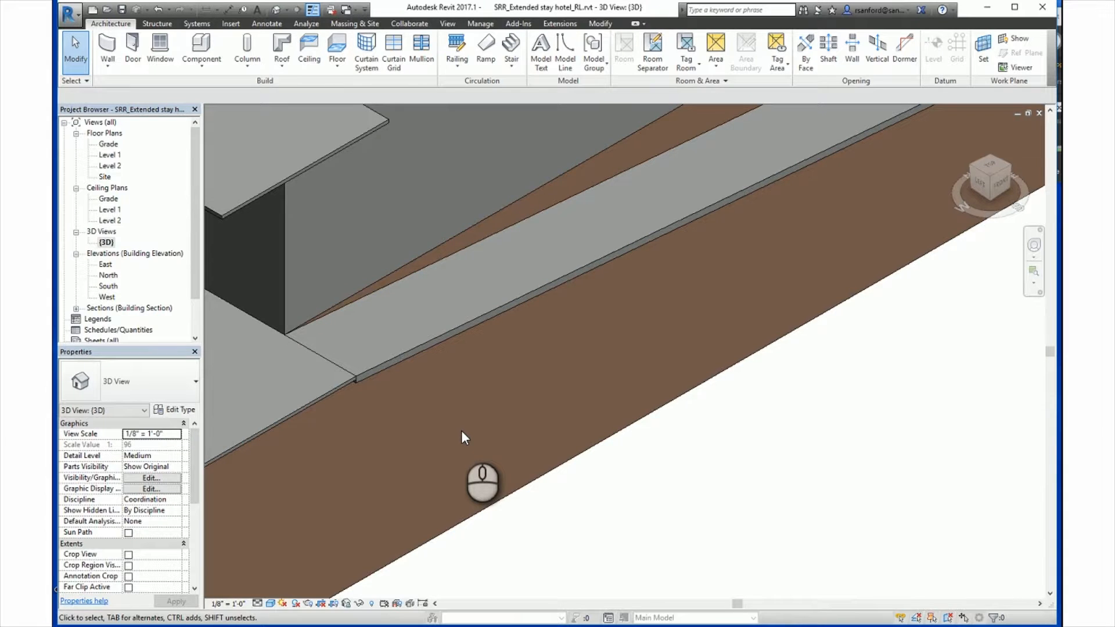
scroll(462, 430, down, 3)
middle_click(468, 431)
middle_click(468, 431)
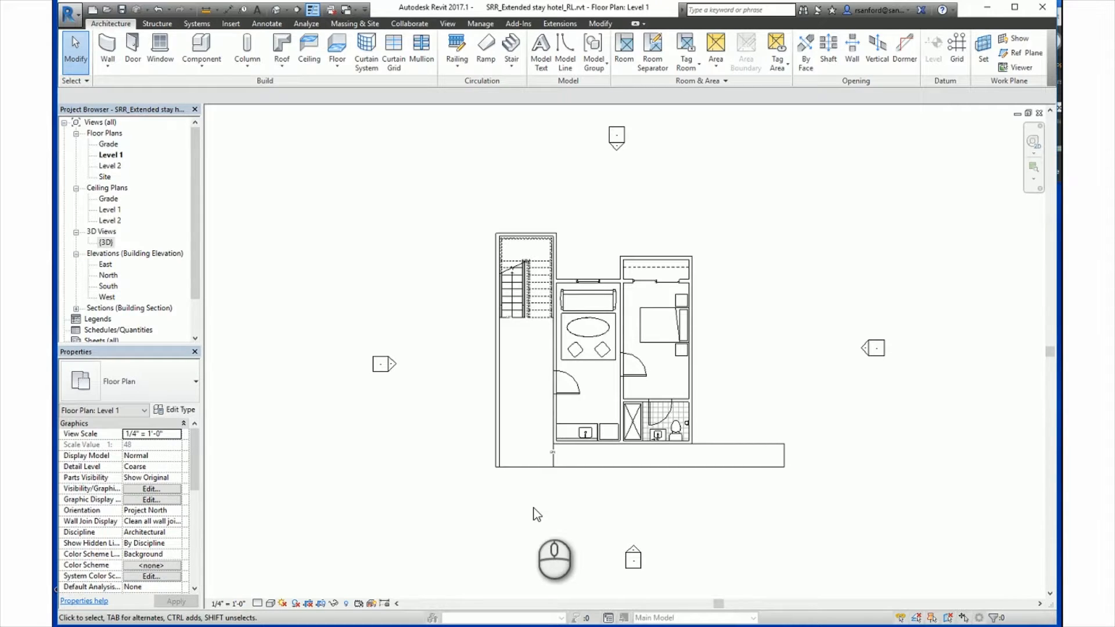
Step: Review the railing types offered for a new component stair on Level 1, and leave without creating a stair
click(510, 72)
click(521, 86)
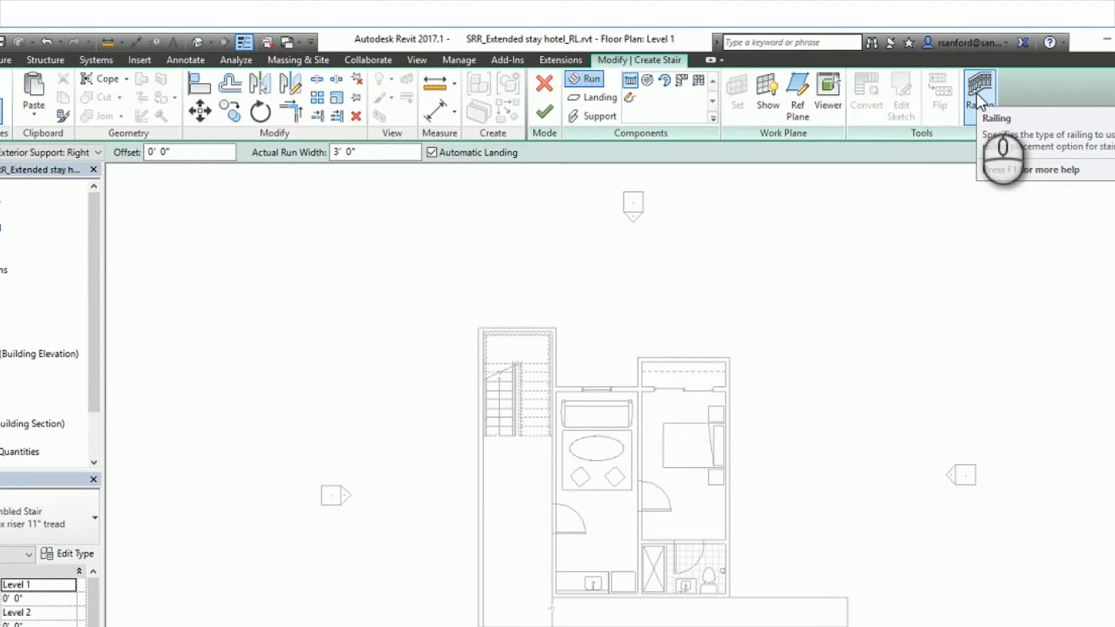
click(979, 97)
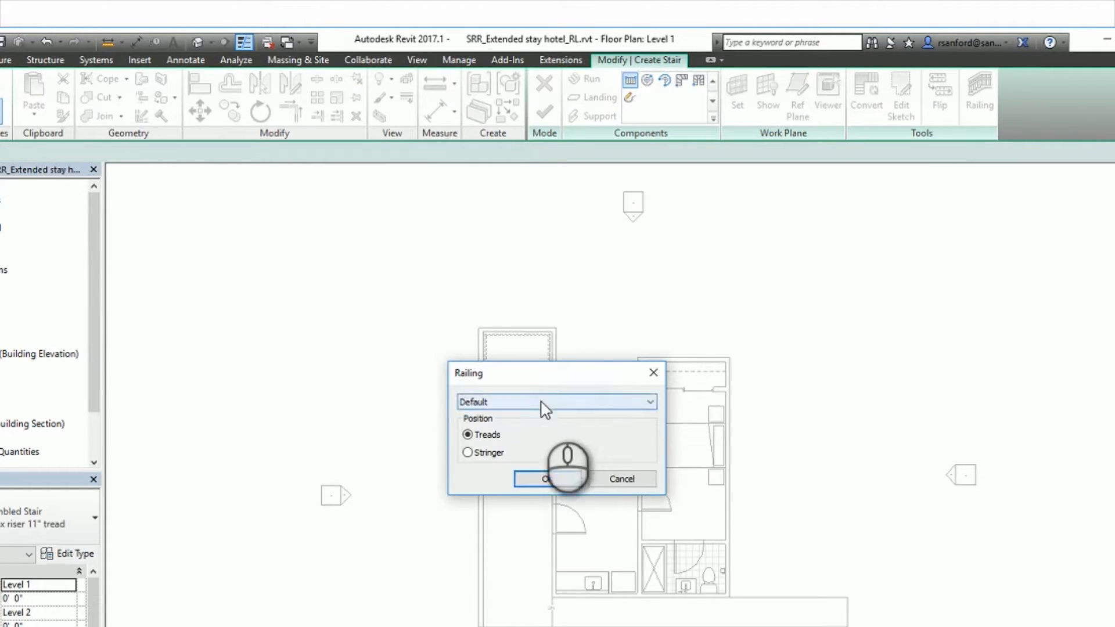
click(651, 403)
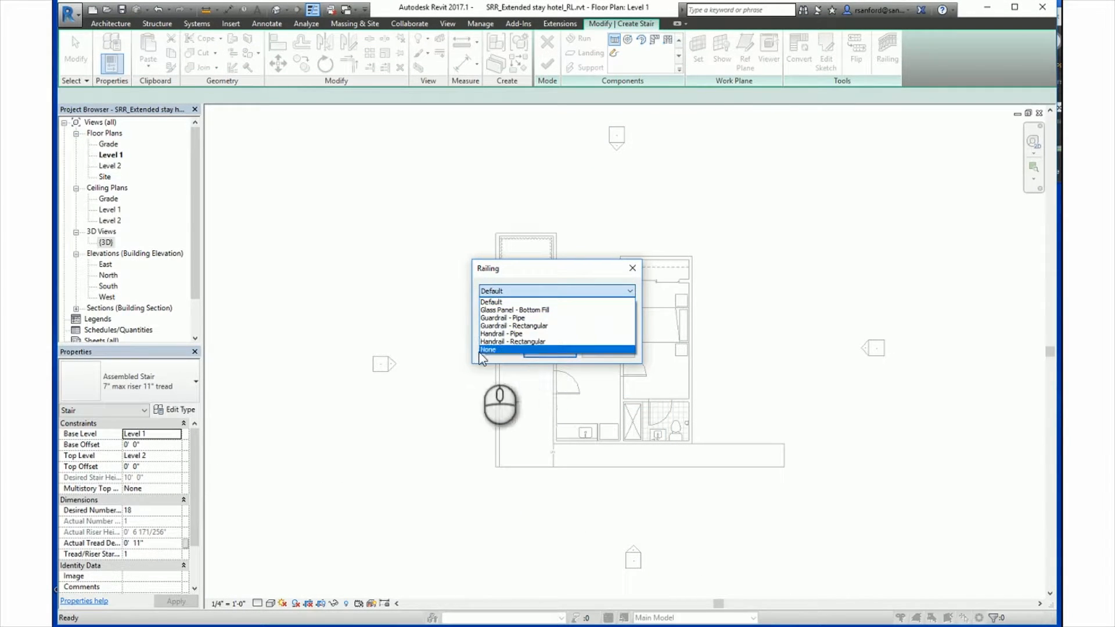
click(534, 269)
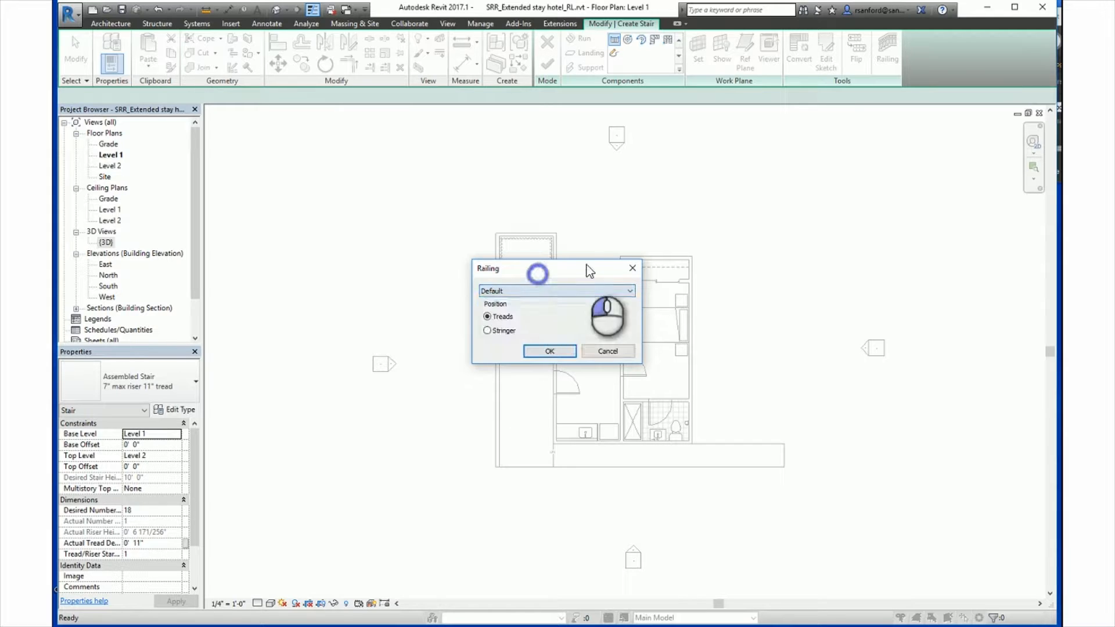
click(635, 266)
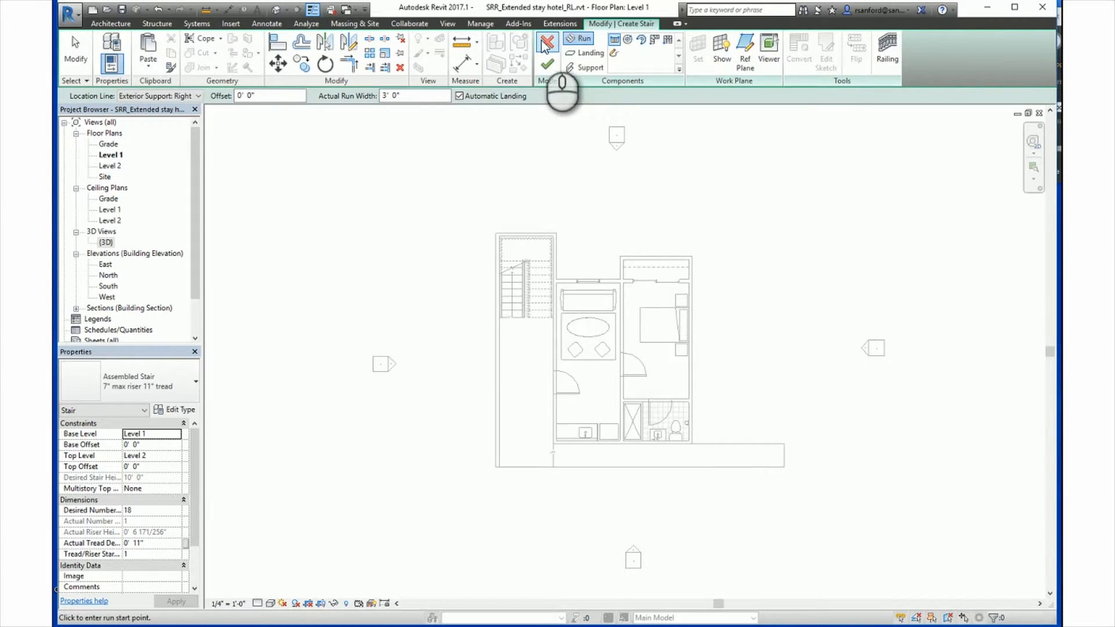
click(546, 44)
Step: Check the railing setting for a new ramp, and leave without sketching another ramp
click(480, 47)
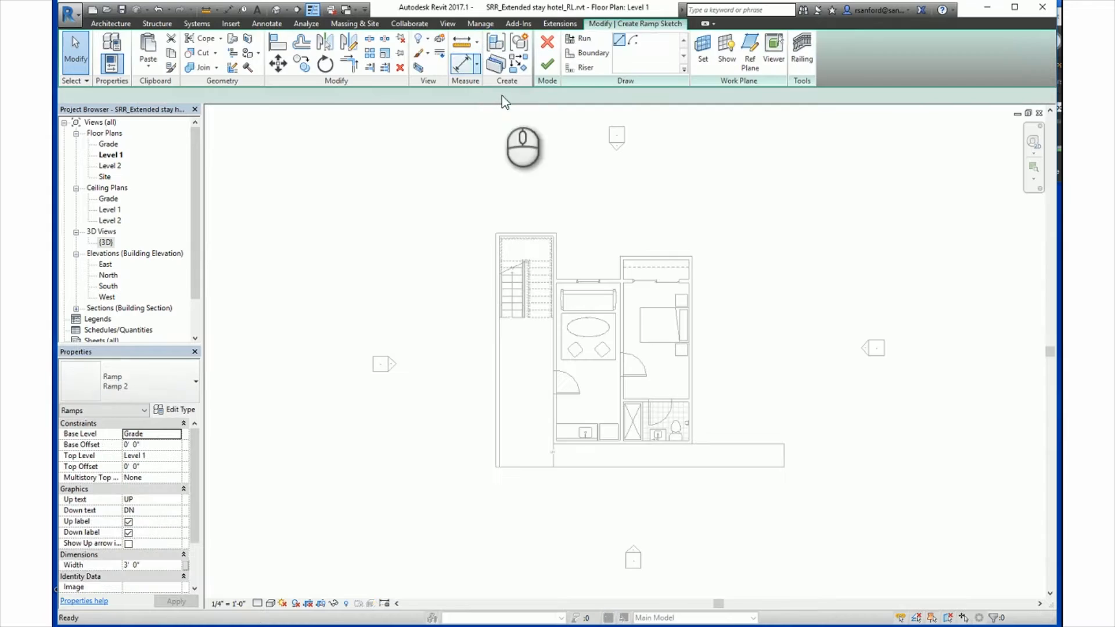
click(803, 52)
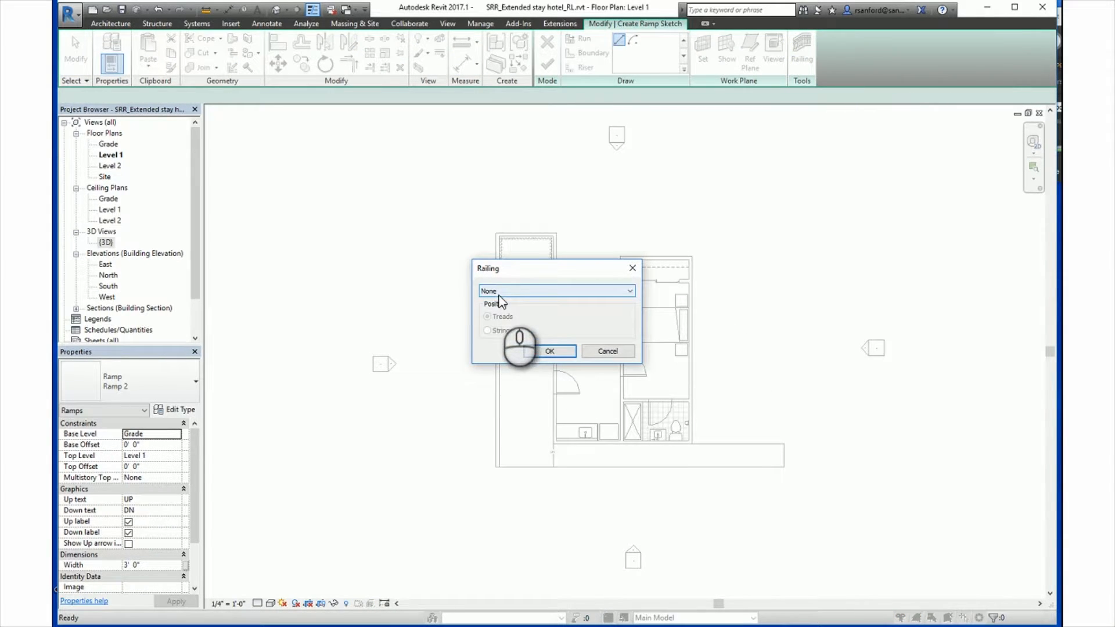
click(603, 351)
scroll(444, 314, up, 4)
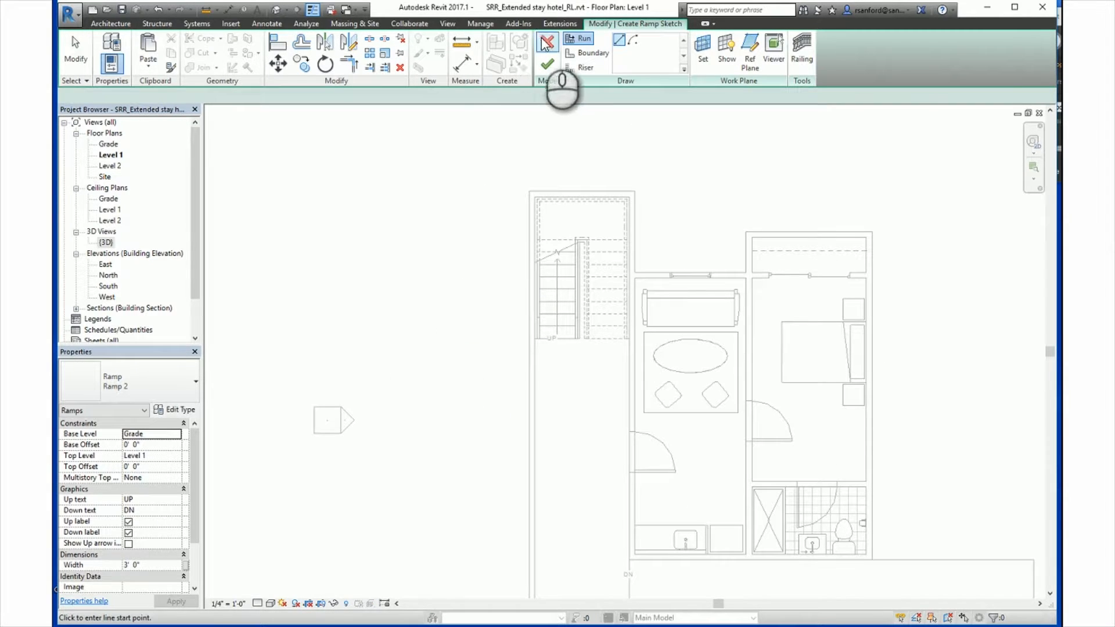
click(547, 64)
scroll(454, 337, down, 3)
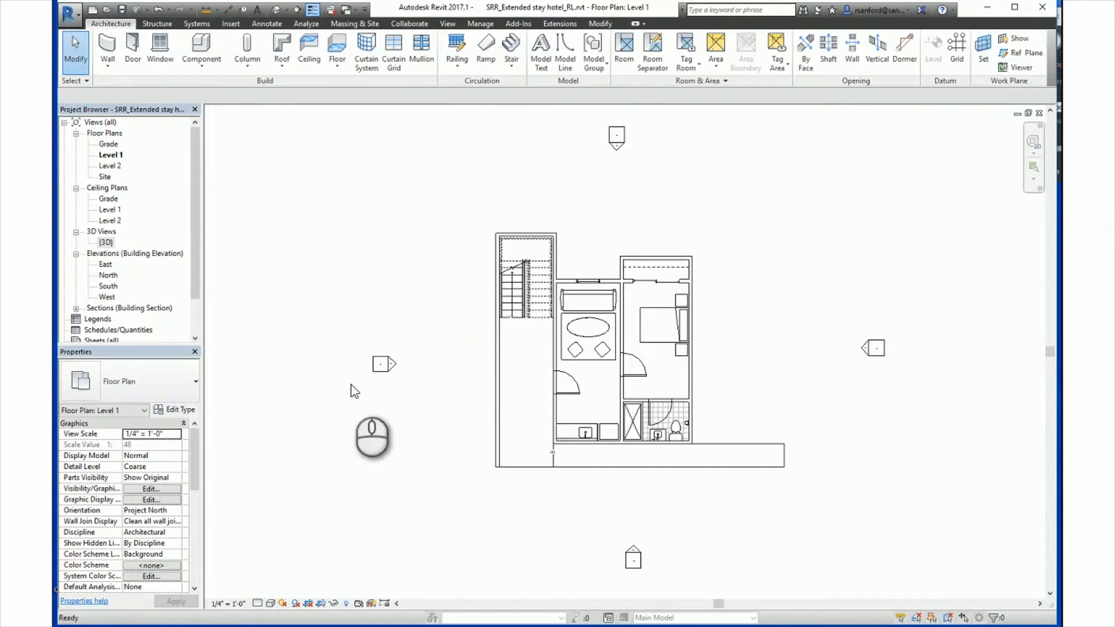
Step: Compare the railings on the stair and the ramp in the {3D} view
double_click(106, 243)
scroll(513, 437, up, 4)
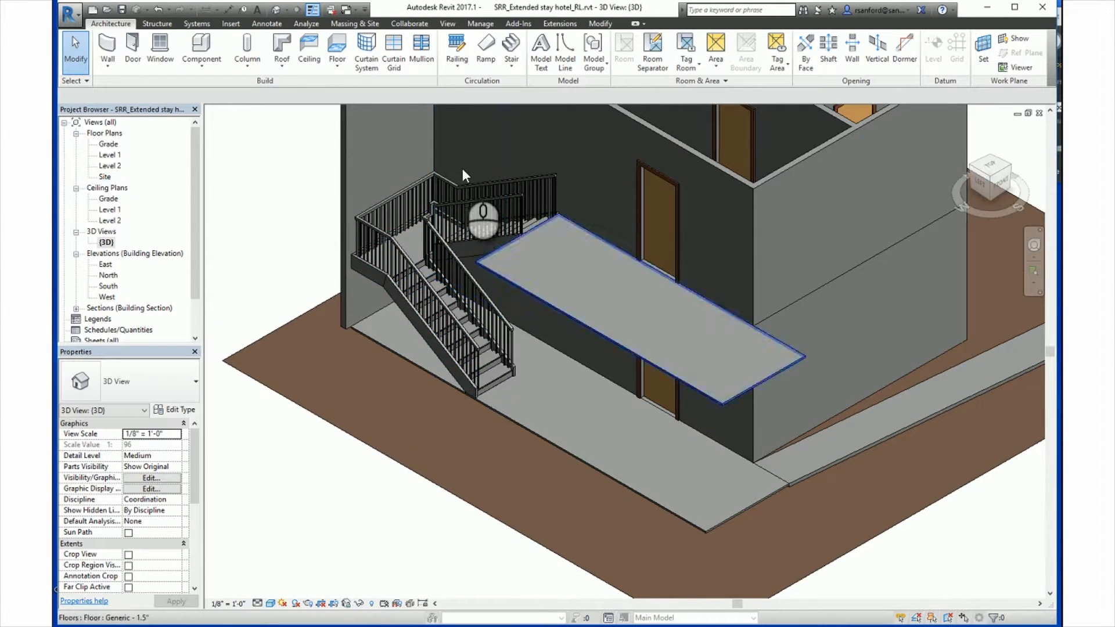
middle_drag(498, 311, 483, 264)
scroll(754, 393, down, 3)
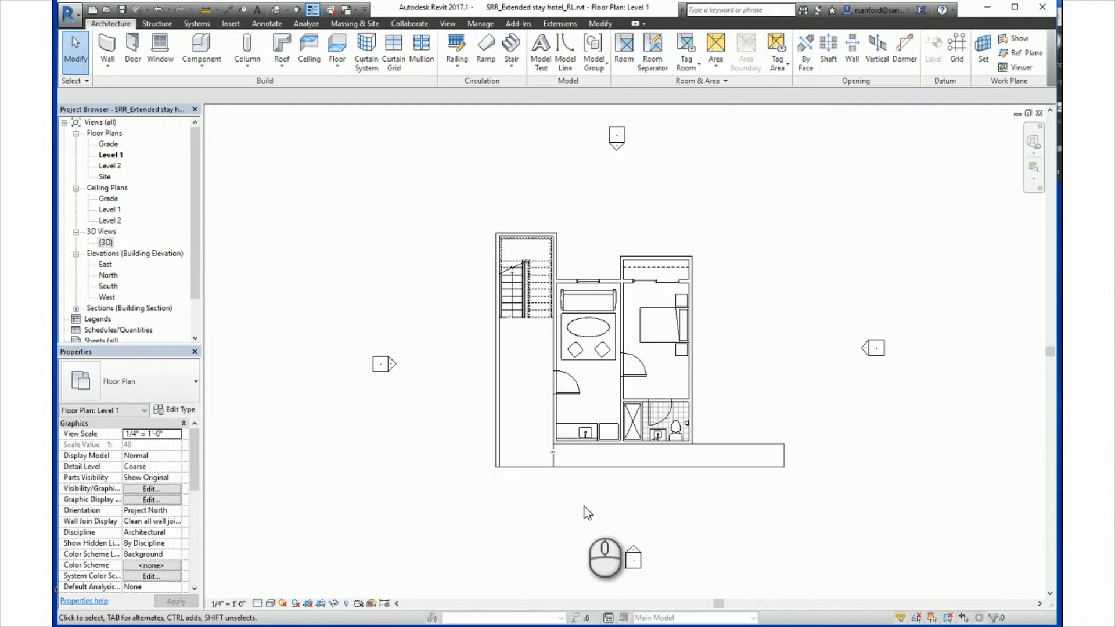
Step: Place Handrail - Rectangular railings on the ramp as host, using the Treads position
middle_drag(582, 490, 585, 455)
scroll(585, 455, up, 1)
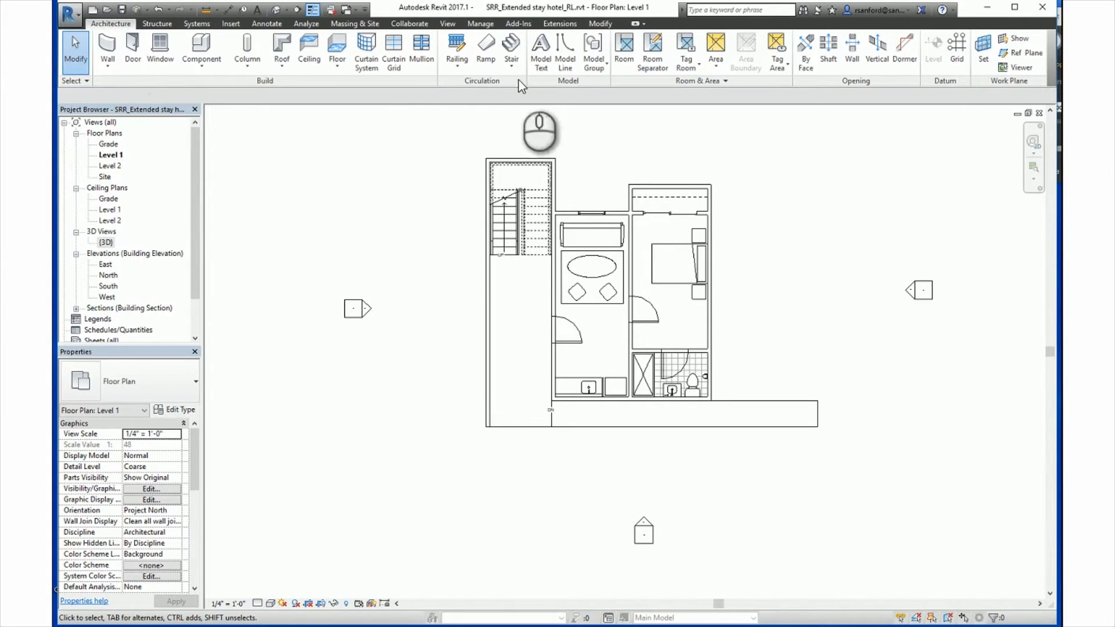
click(457, 68)
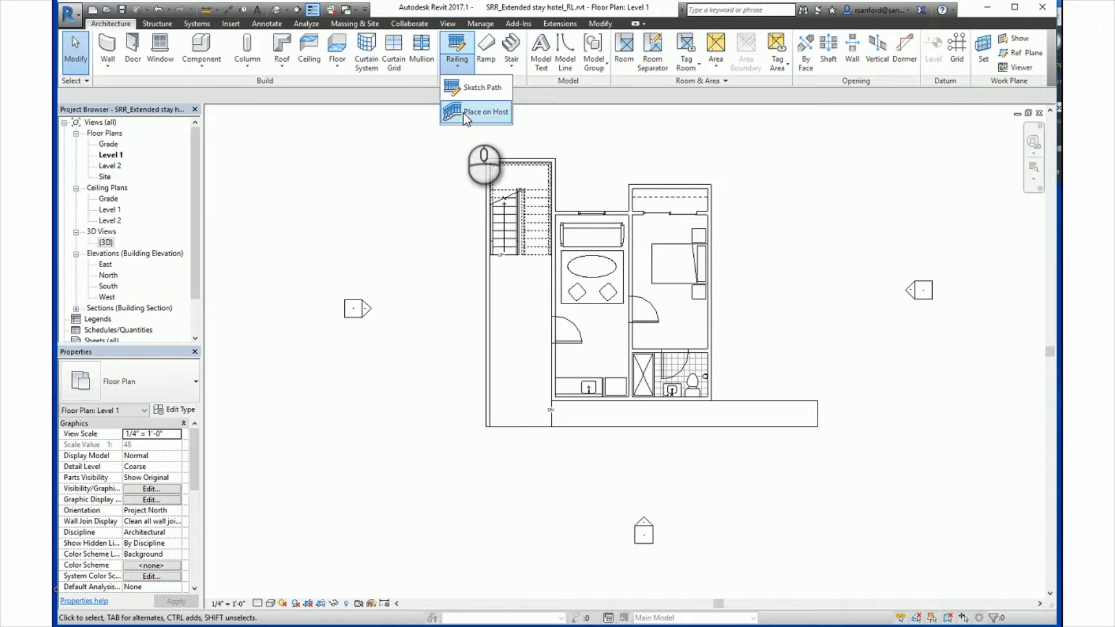
click(463, 112)
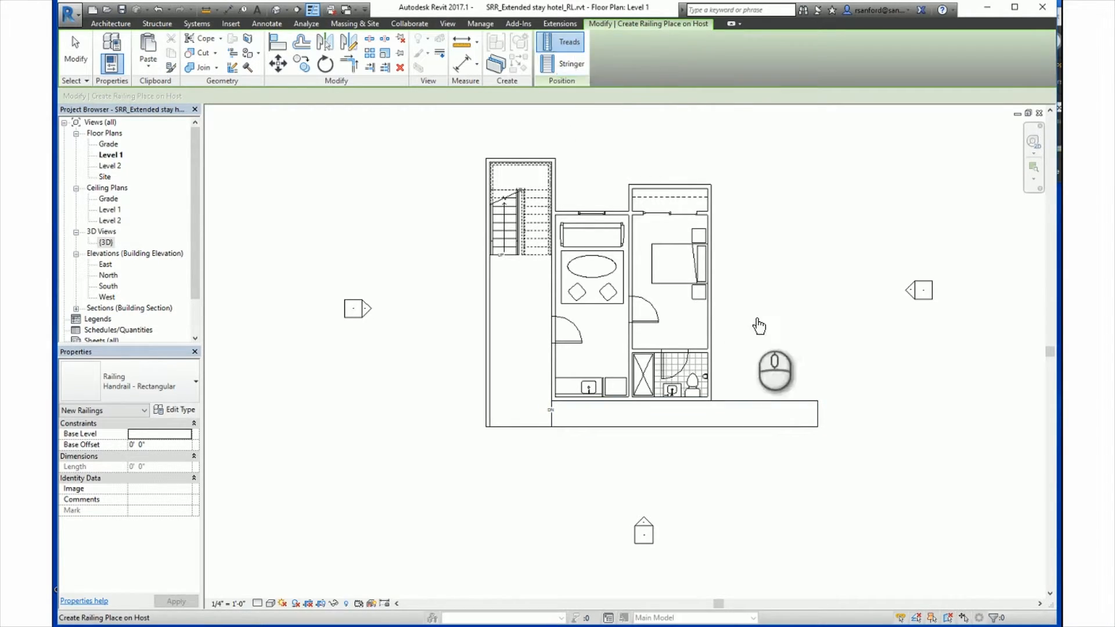
click(768, 412)
scroll(548, 476, up, 3)
middle_drag(611, 448, 267, 468)
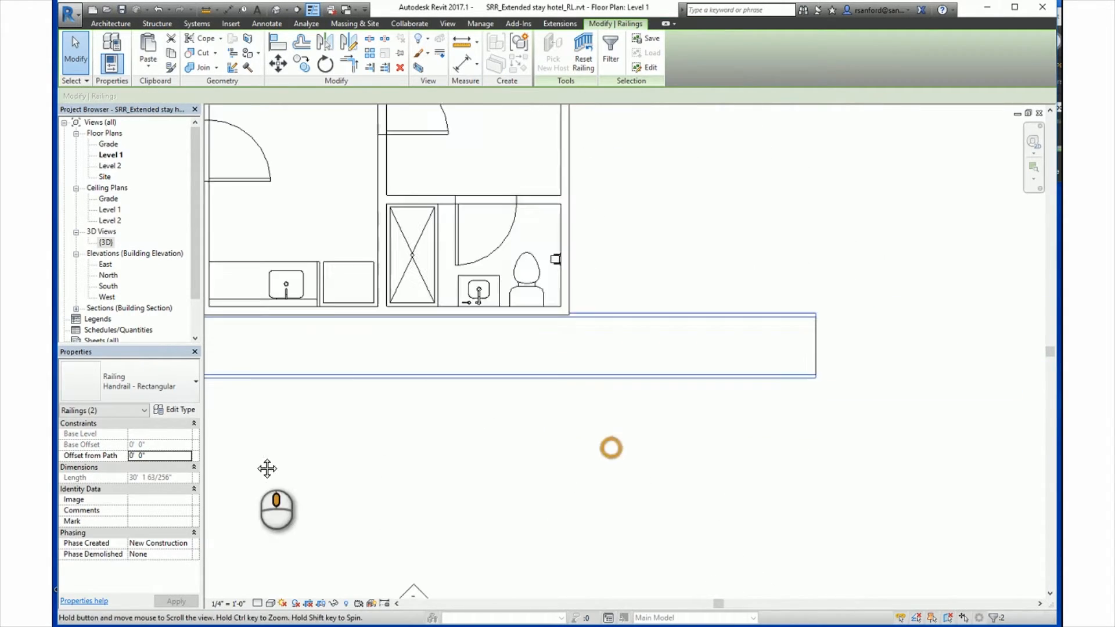
click(668, 442)
middle_drag(674, 445, 767, 371)
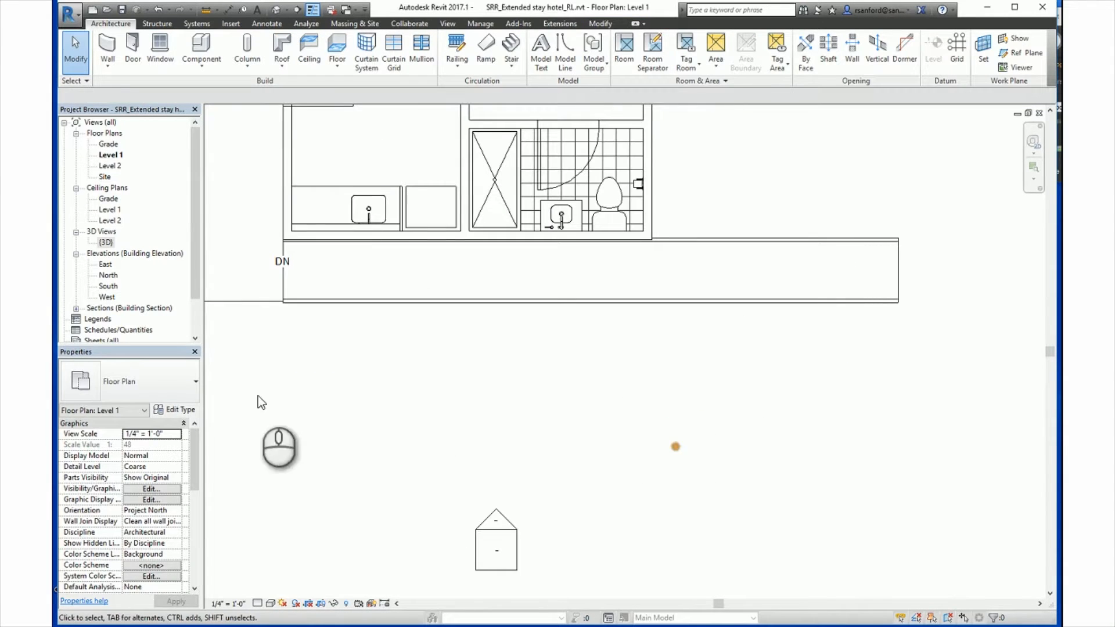
Step: Open the {3D} view and examine the ramp's railings where they meet the corridor floor
double_click(105, 243)
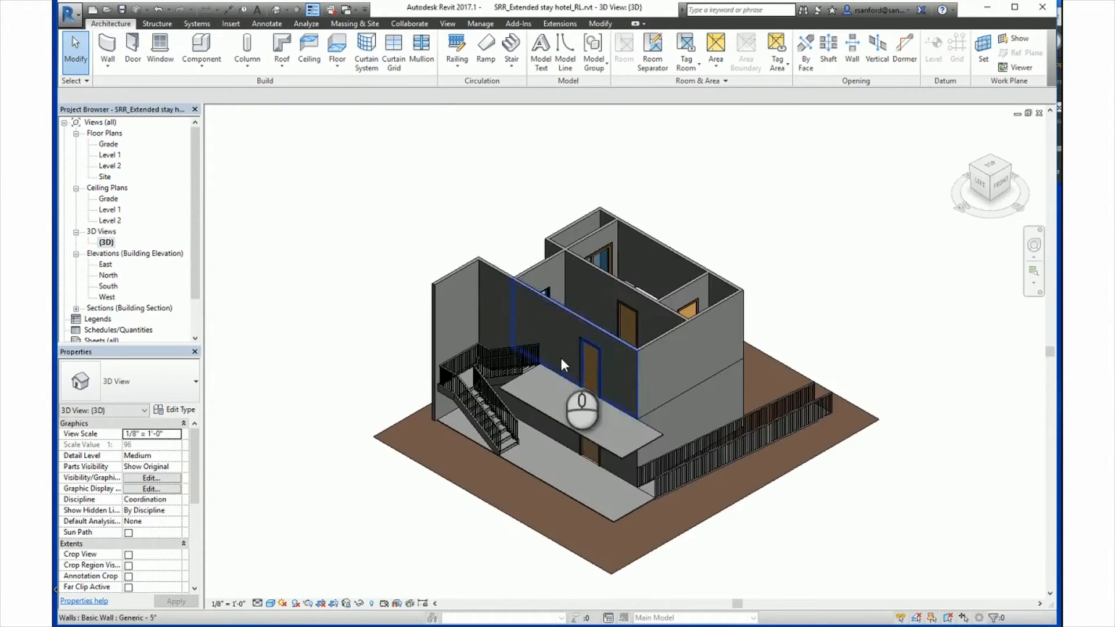
scroll(701, 495, up, 5)
middle_drag(638, 469, 536, 421)
scroll(539, 480, up, 1)
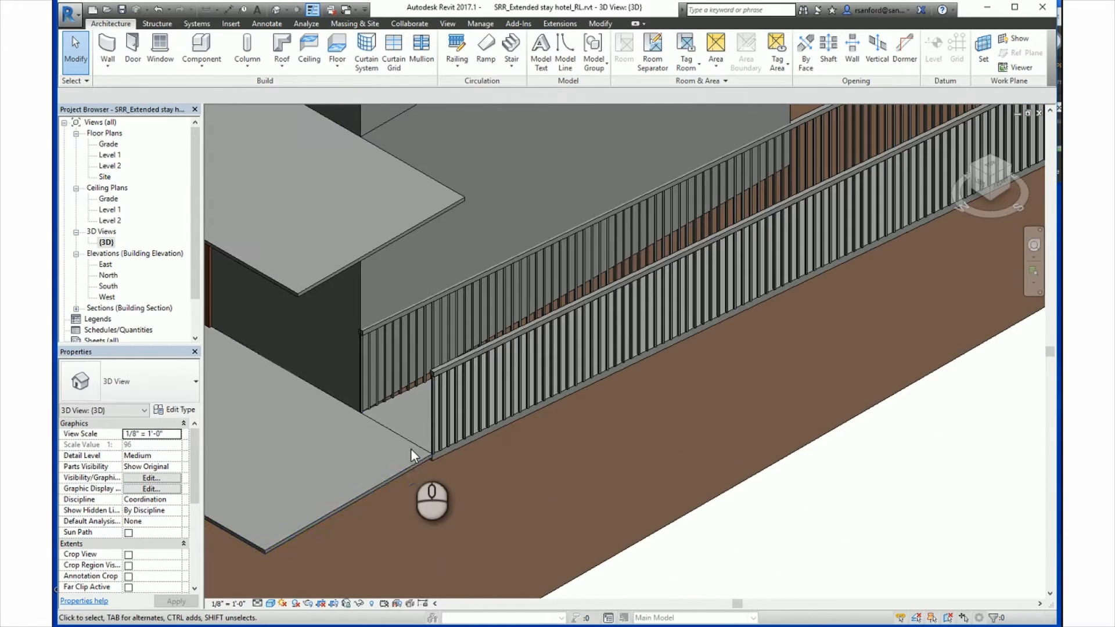
scroll(467, 540, down, 3)
click(468, 518)
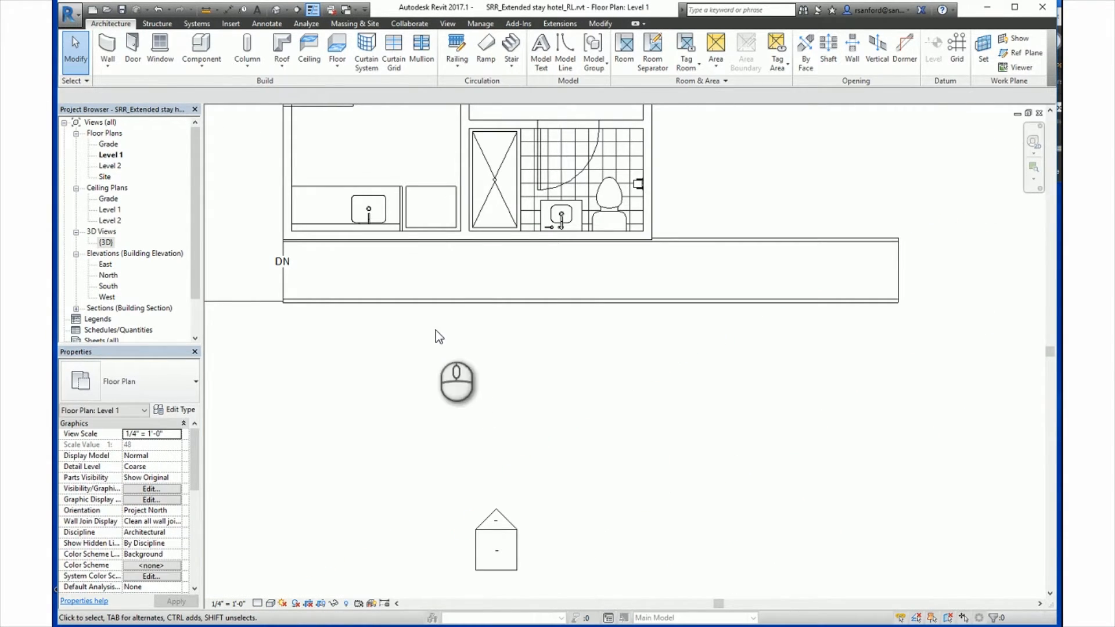
Step: Move the ramp's outer railing about 1'-7" away from the ramp in the Level 1 plan
click(423, 302)
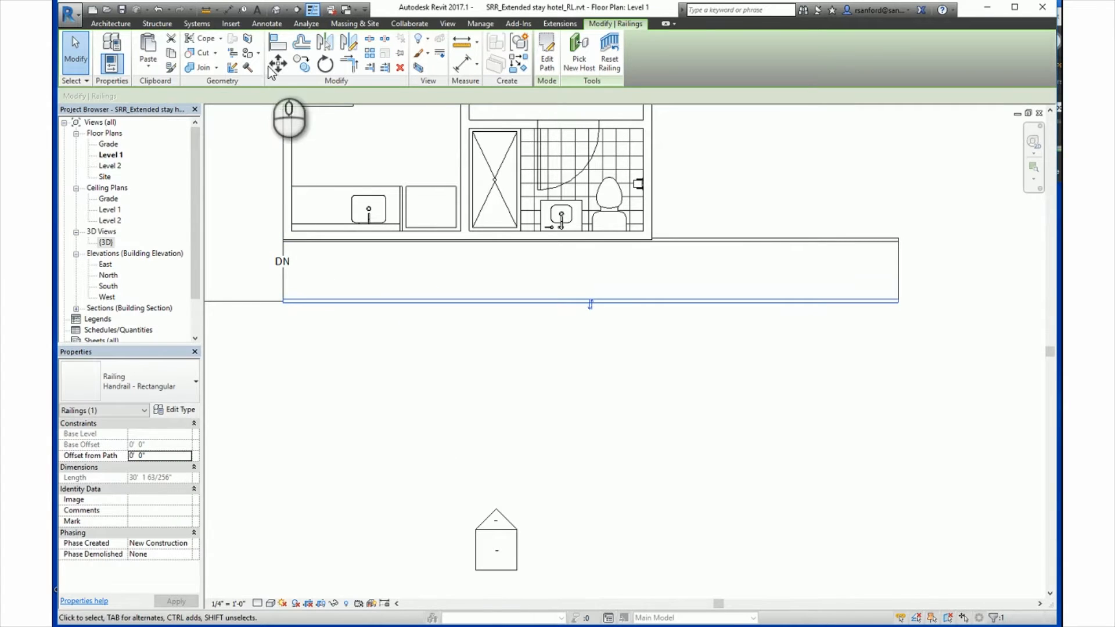
click(278, 64)
click(439, 358)
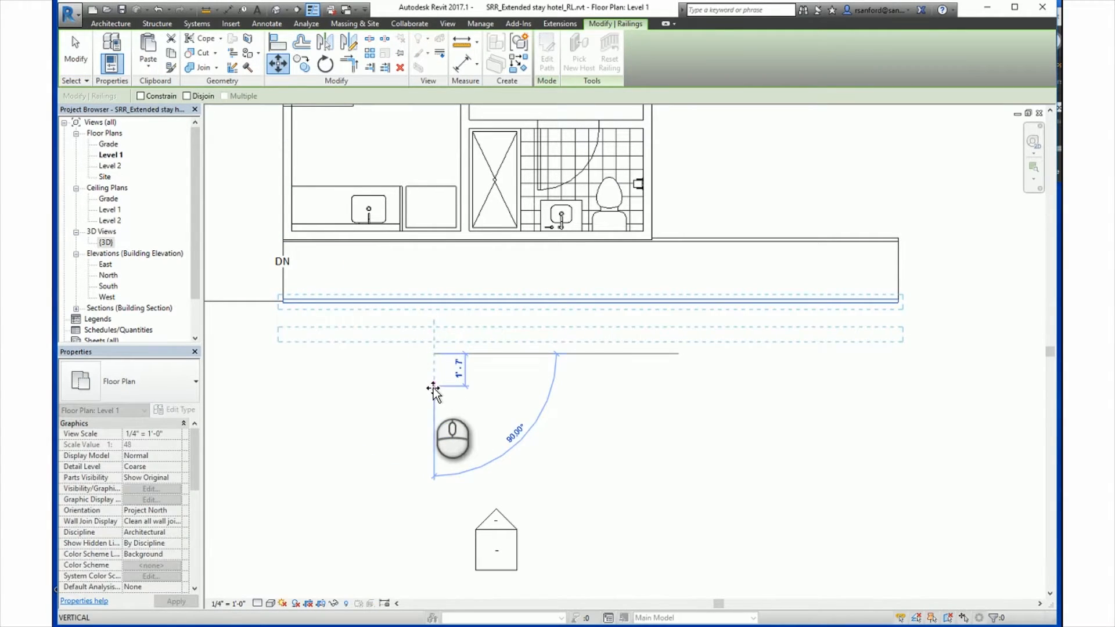
click(431, 386)
click(388, 478)
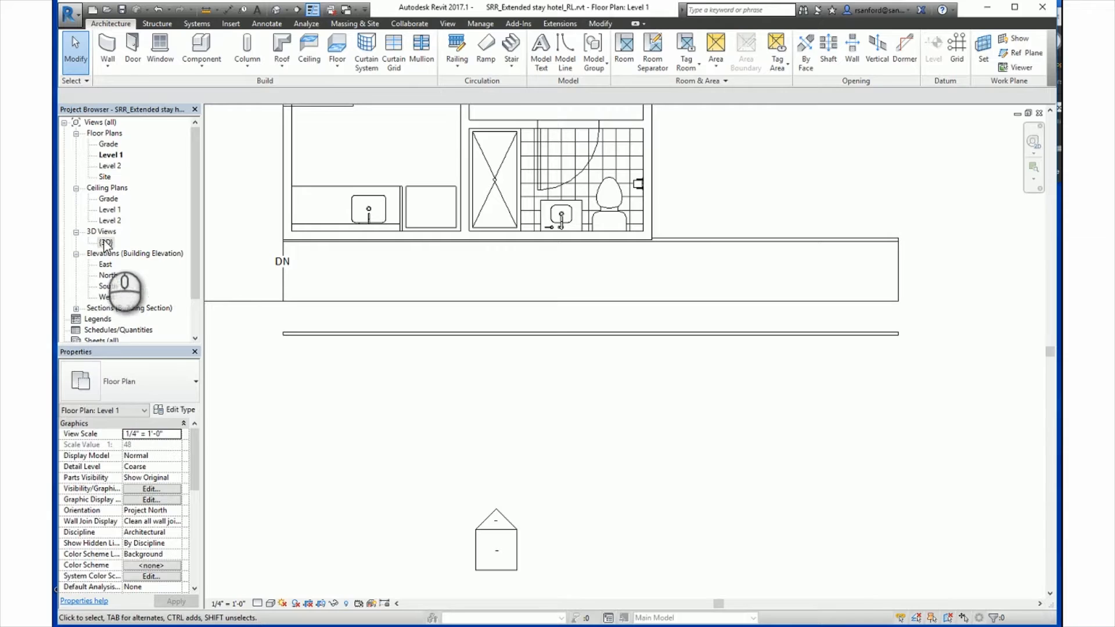
Step: Open the {3D} view and examine the height and slope of the displaced railing against the ramp
double_click(105, 243)
scroll(768, 500, up, 3)
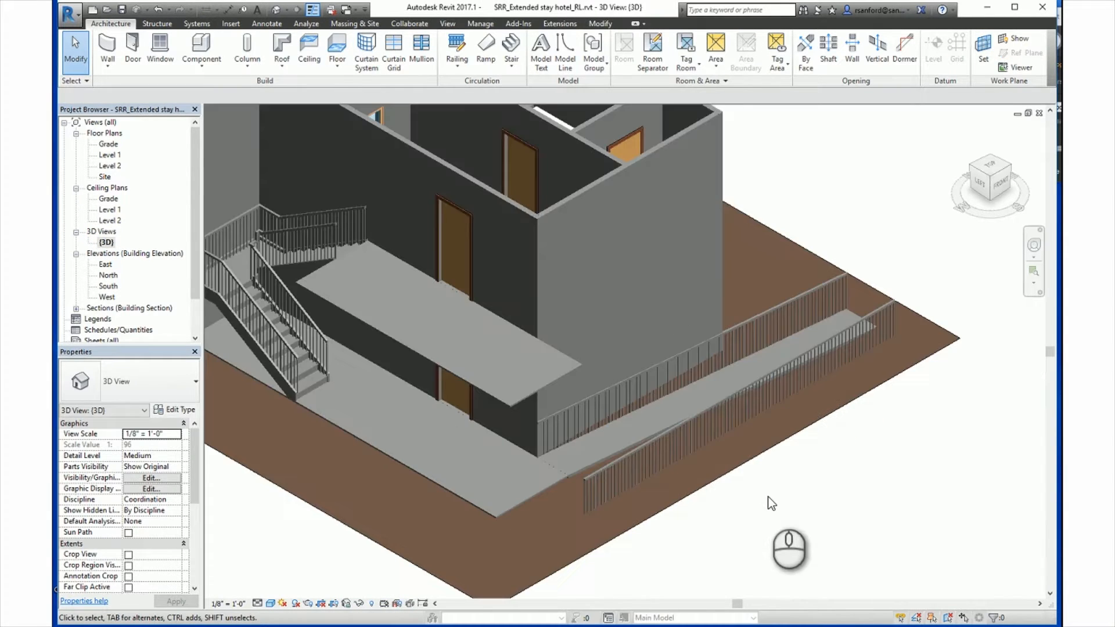
middle_drag(517, 524, 505, 512)
middle_drag(387, 469, 523, 443)
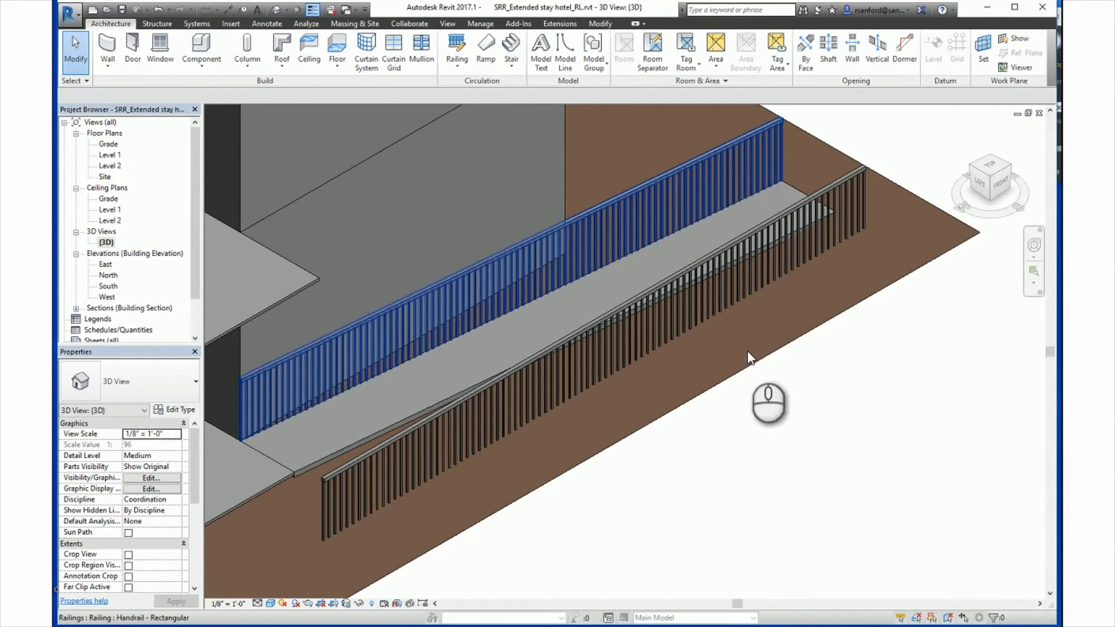
click(917, 229)
Step: Return to the Level 1 plan and move the railing back onto the ramp's outer edge, aligned with the corridor floor edge
key(ctrl+Tab)
scroll(393, 377, up, 2)
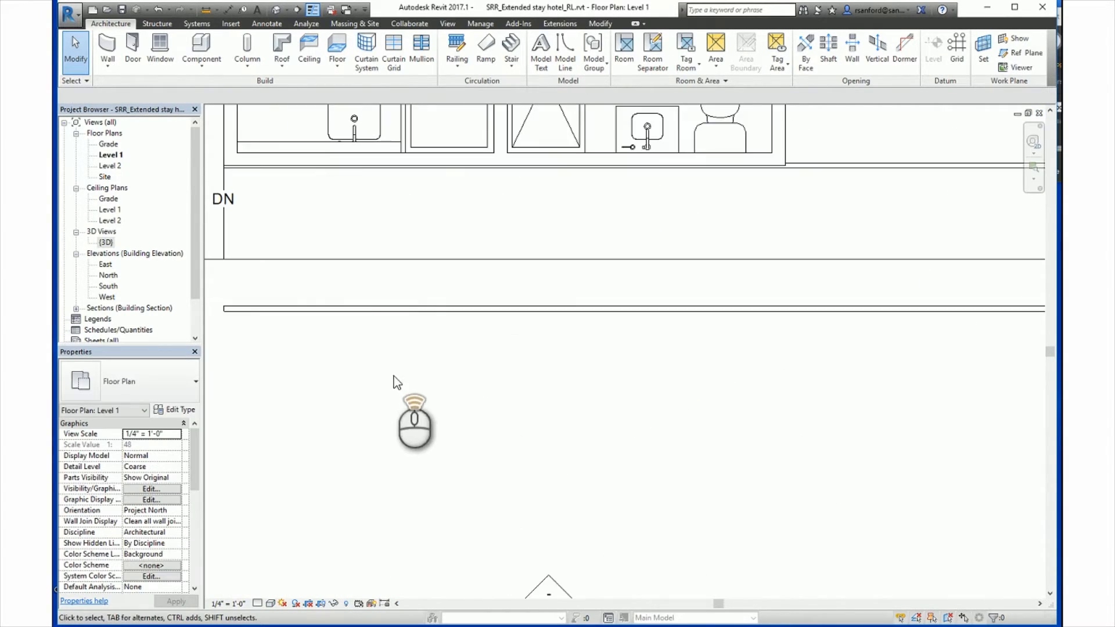
click(379, 310)
middle_drag(356, 398, 605, 411)
click(279, 62)
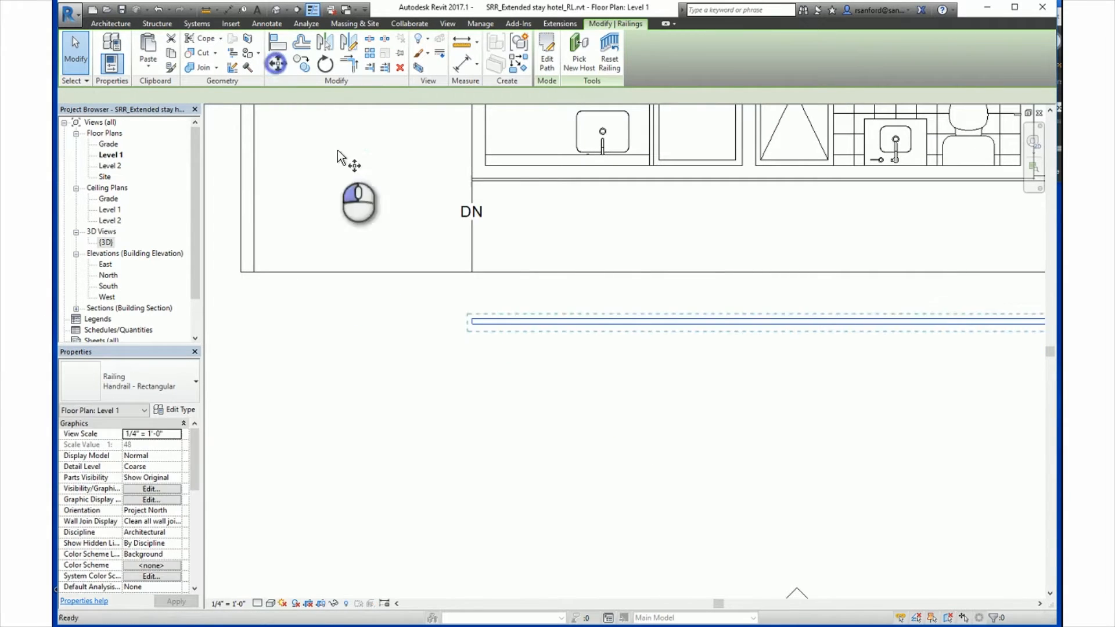
scroll(461, 356, up, 2)
click(488, 318)
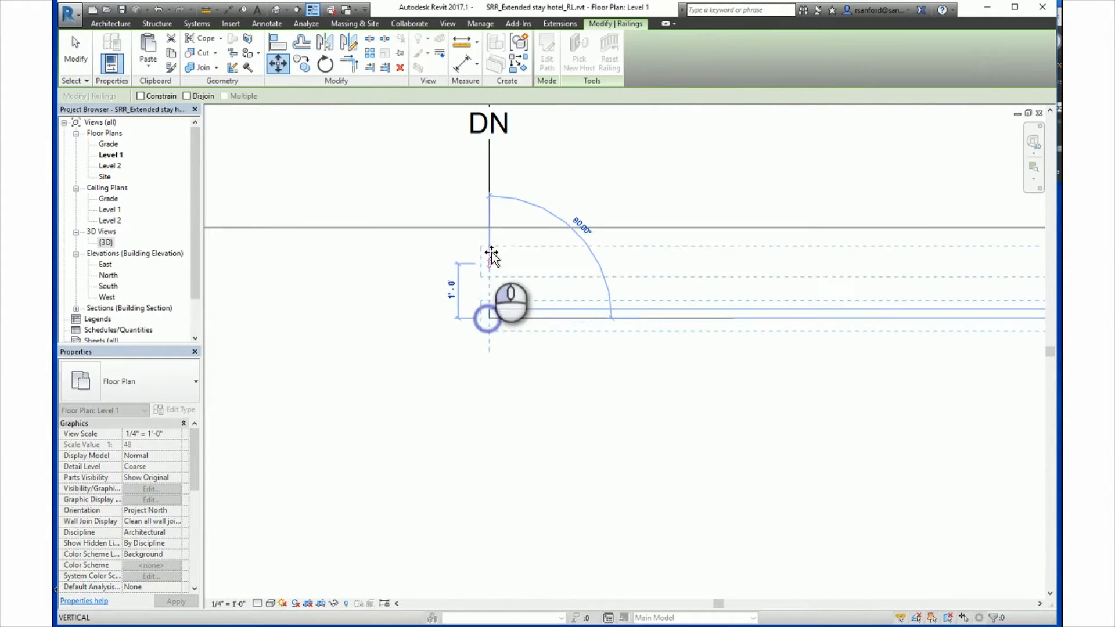
click(489, 227)
scroll(459, 342, down, 2)
middle_drag(450, 351, 421, 361)
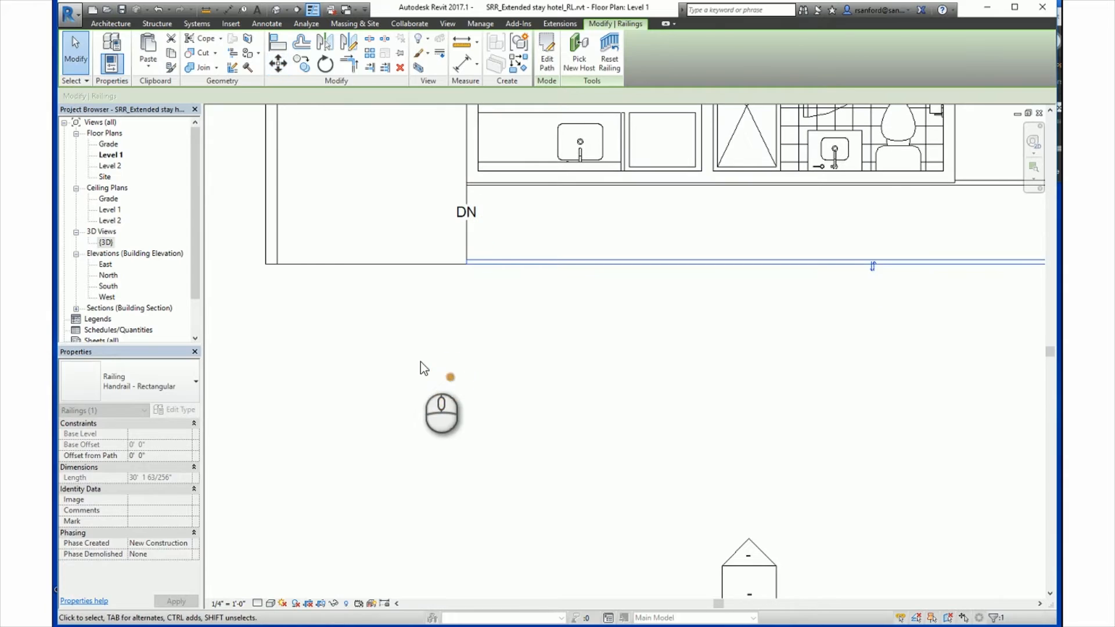
click(420, 361)
Step: Open the {3D} view and check how the repositioned outer railing sits on the ramp
double_click(105, 243)
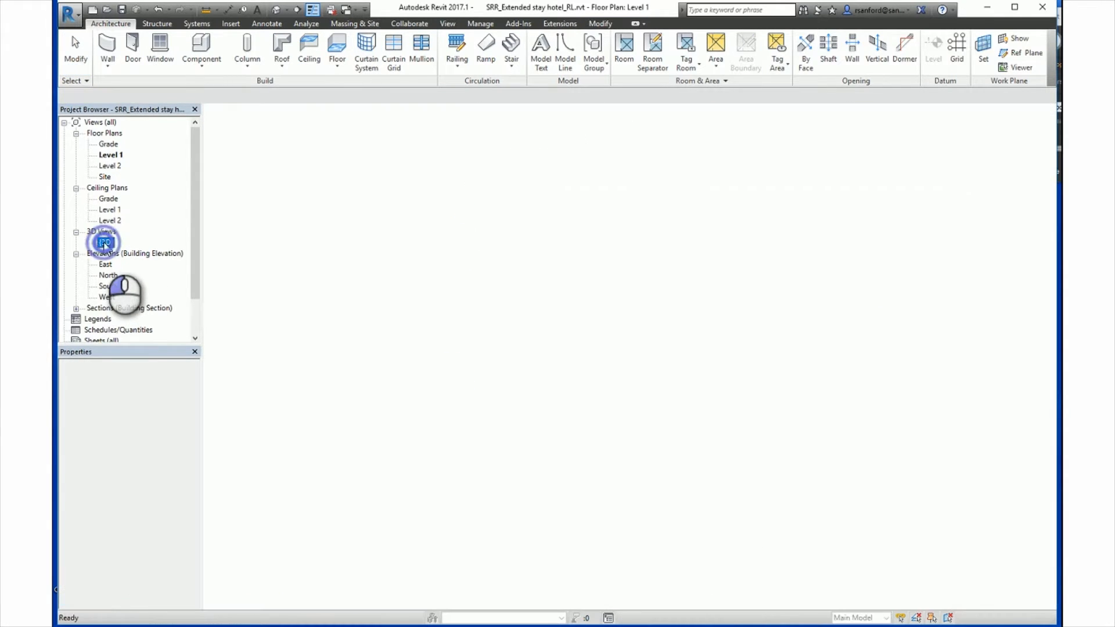
scroll(772, 485, up, 5)
scroll(772, 486, up, 3)
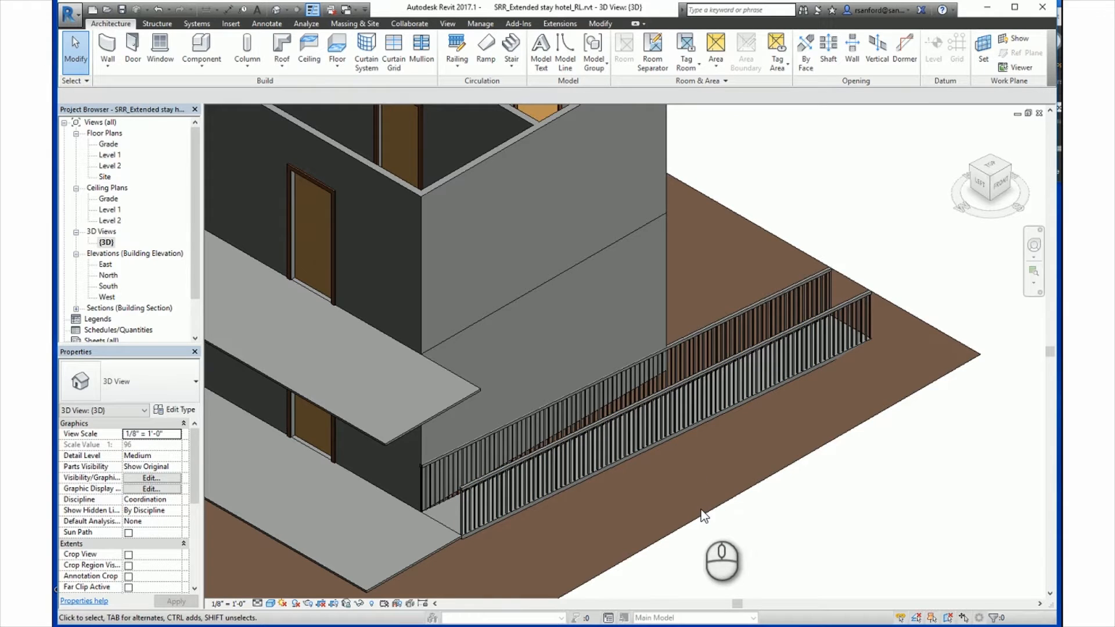
Step: Delete the inner railing of the U-shaped stair in the {3D} view
scroll(697, 452, down, 5)
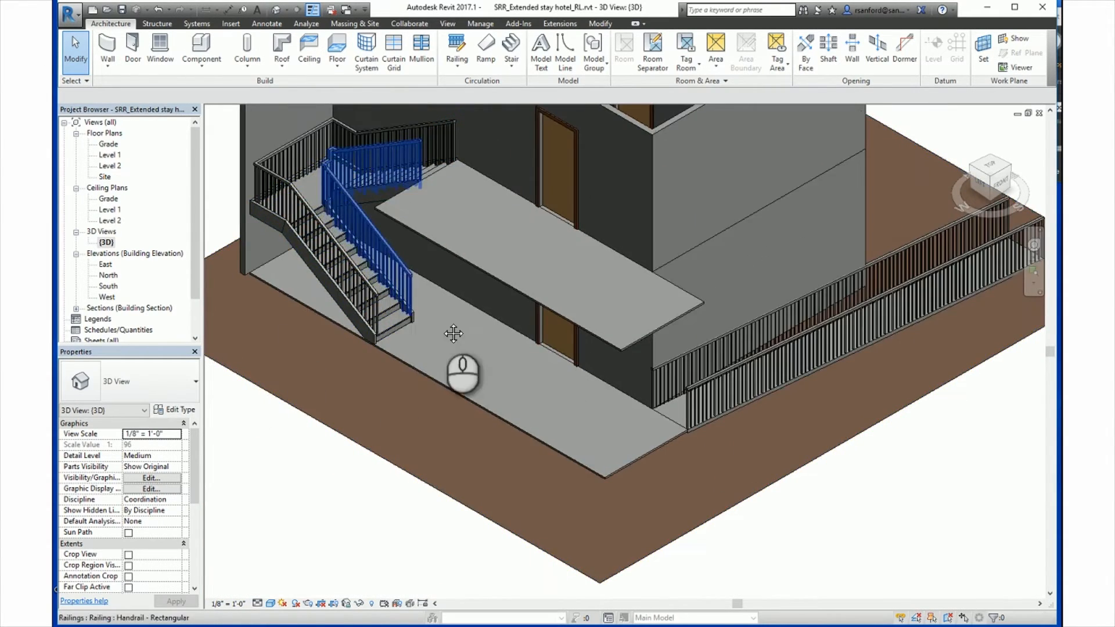
scroll(455, 331, up, 4)
scroll(416, 270, up, 2)
click(419, 300)
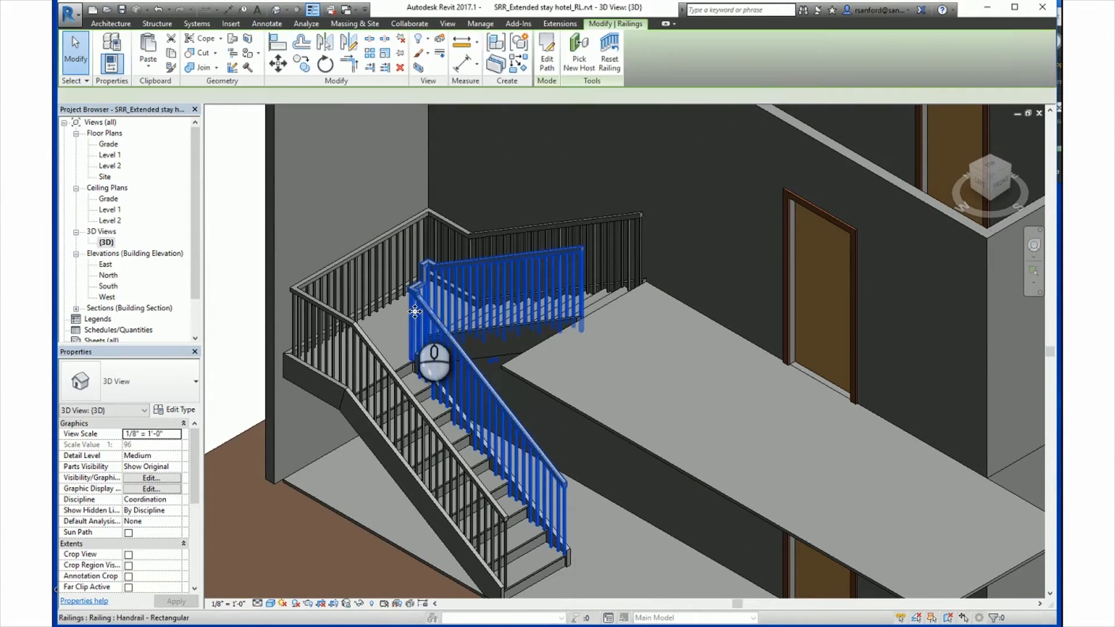
click(400, 68)
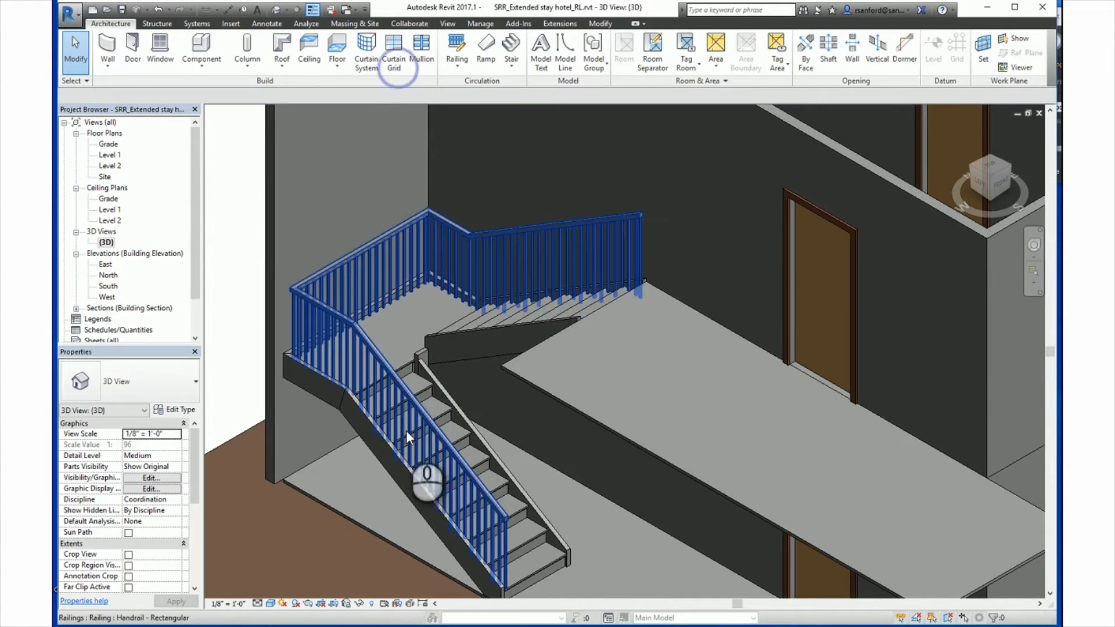
scroll(378, 476, up, 2)
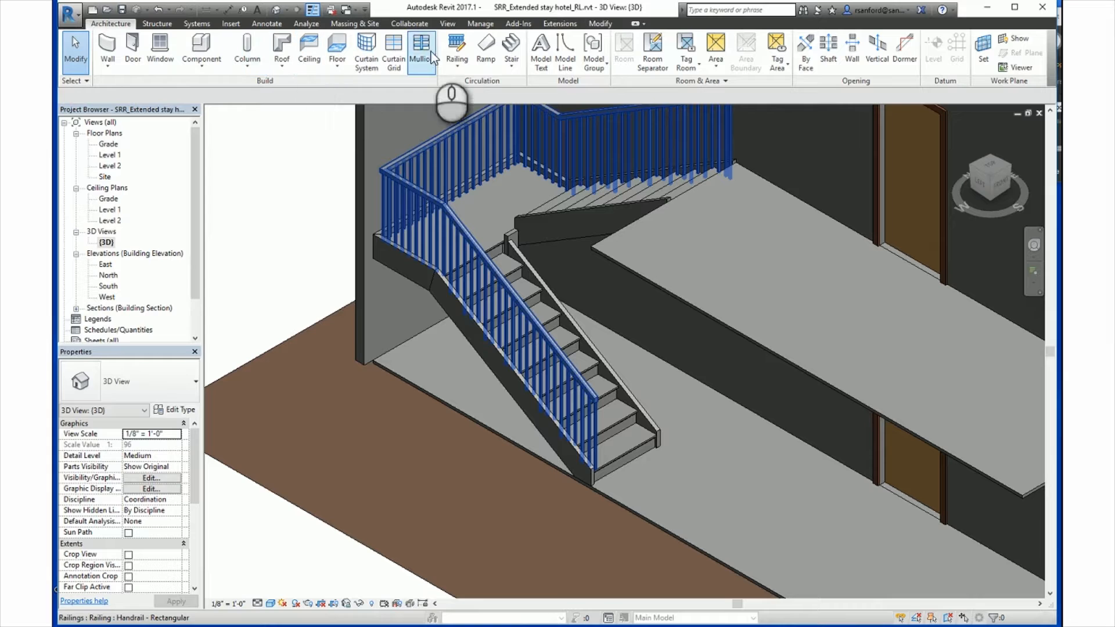
click(457, 65)
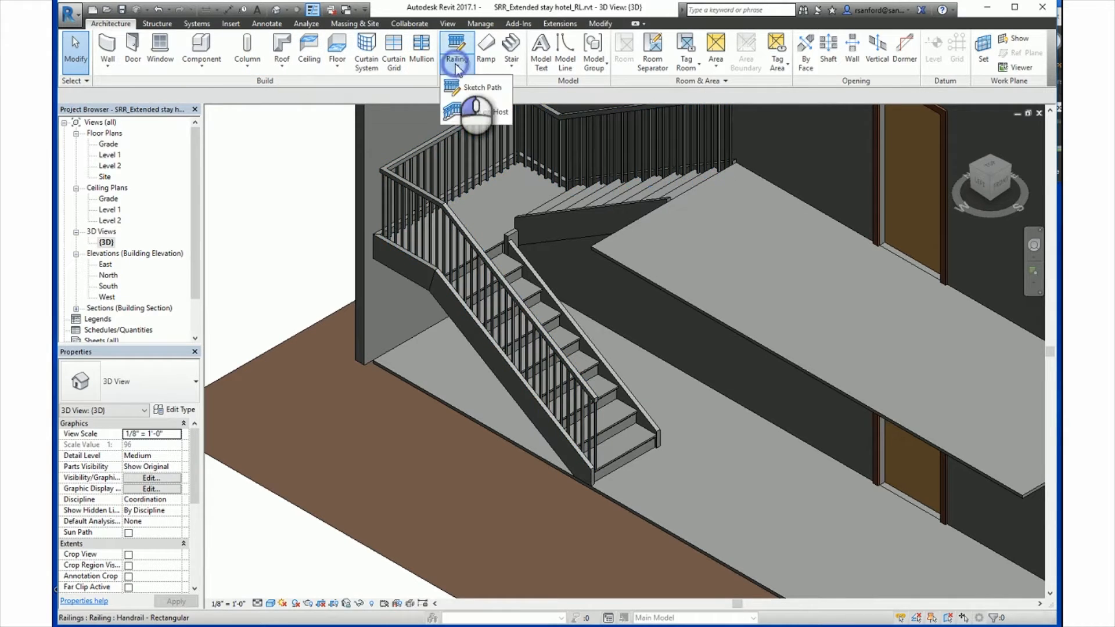
click(476, 112)
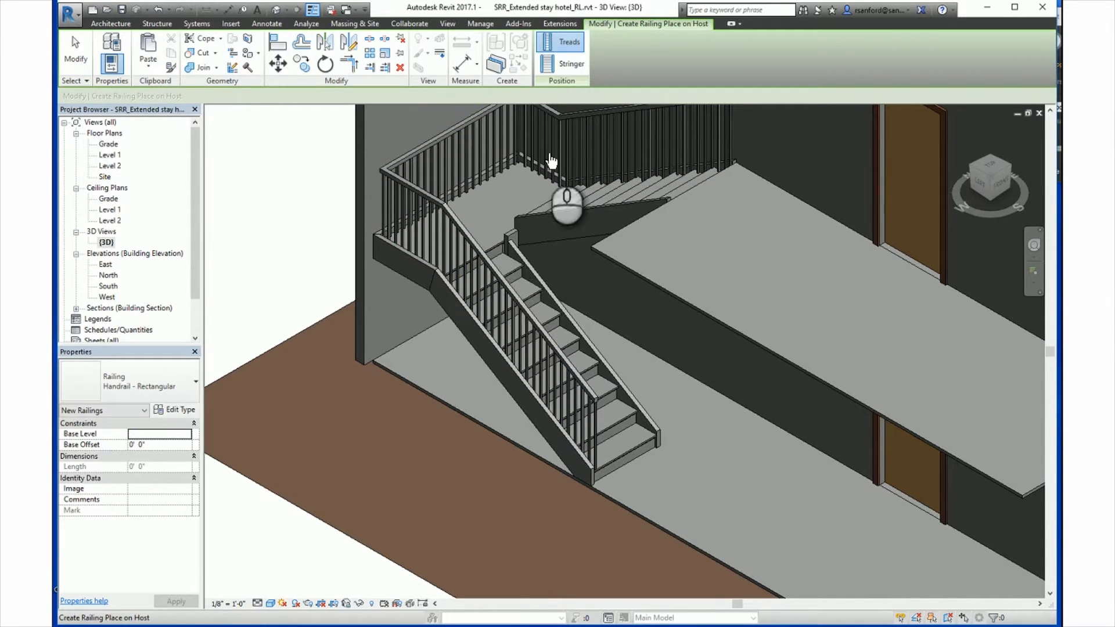
click(554, 42)
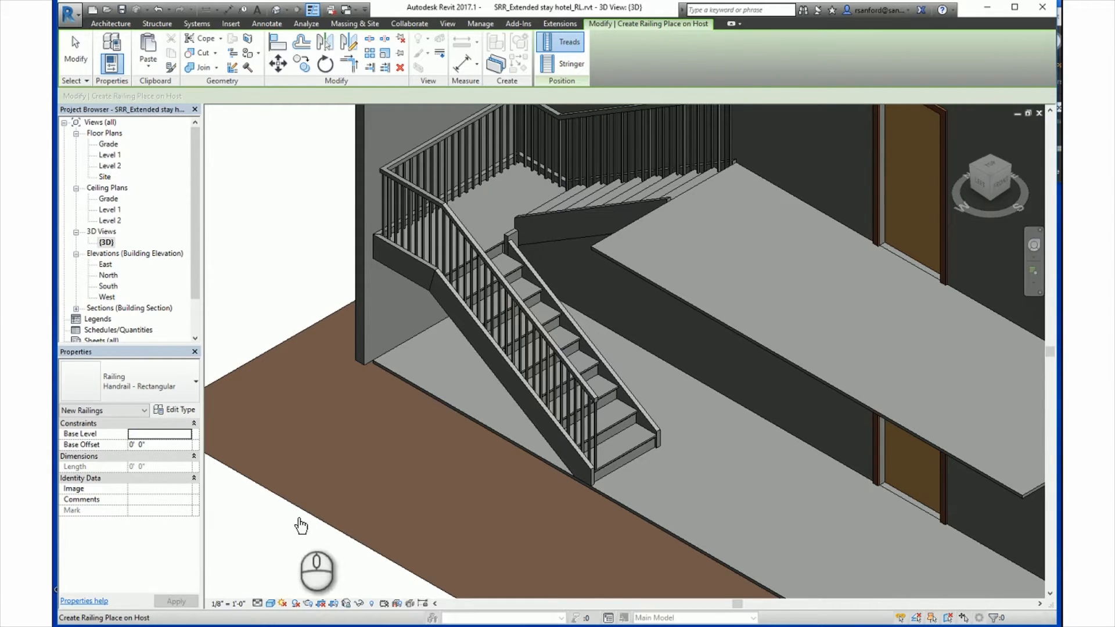
key(Escape)
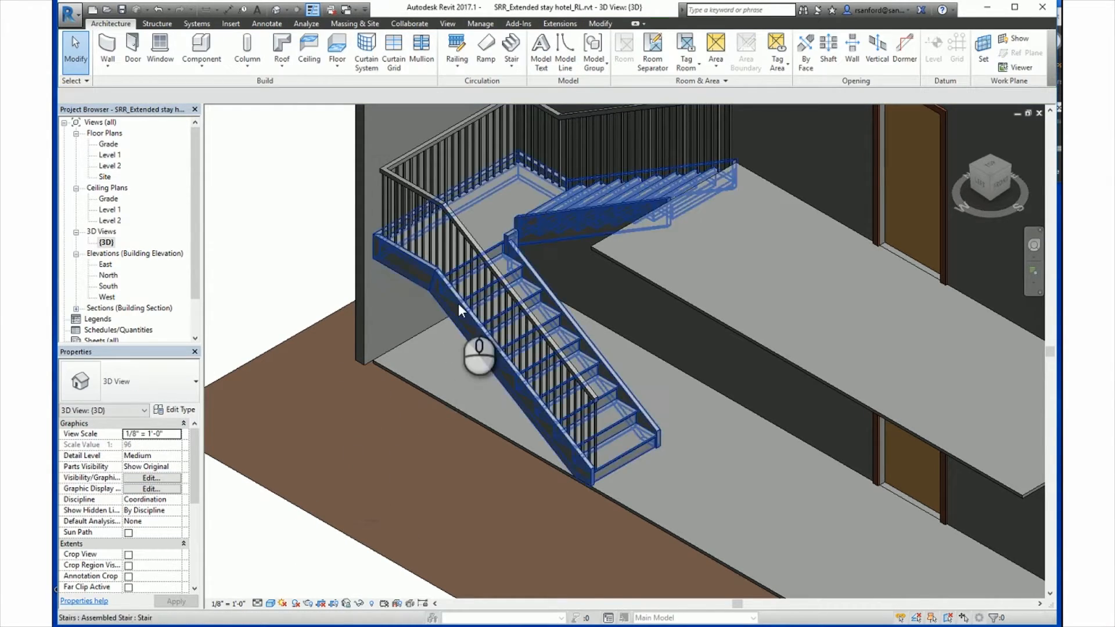
Step: Delete the stair's outer railing and place Handrail - Rectangular railings on the stair as host, using the Stringer position
click(462, 243)
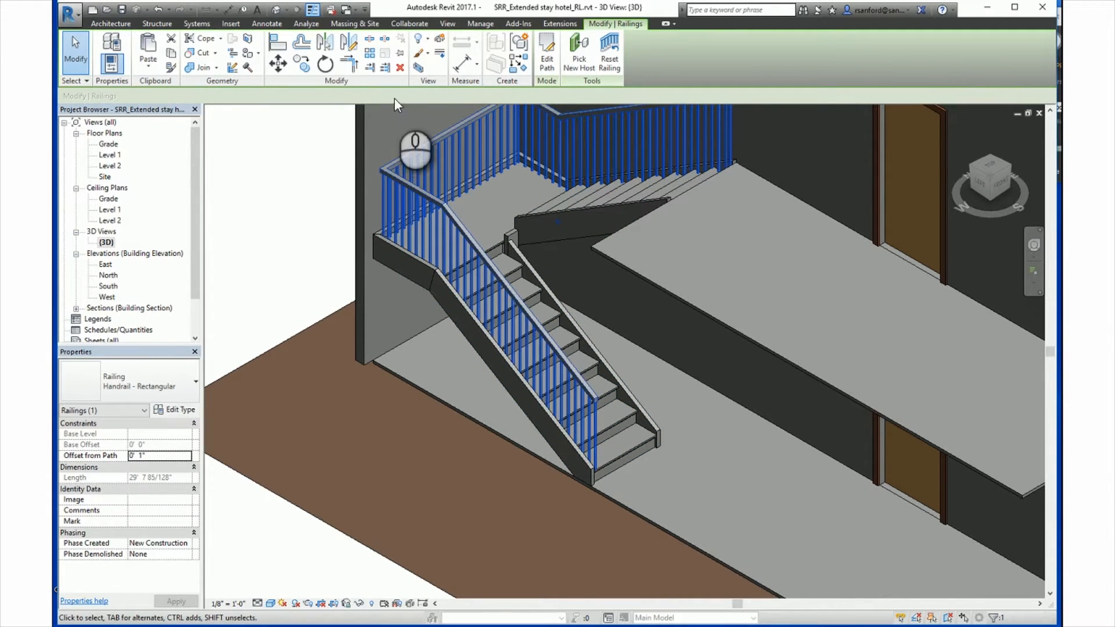
click(400, 68)
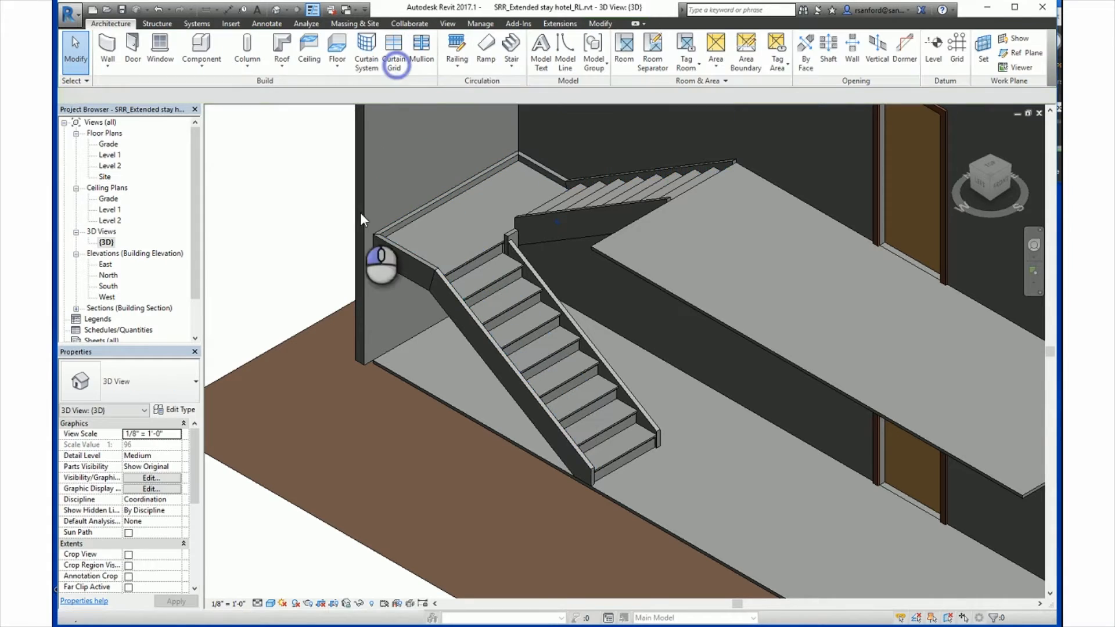
click(460, 65)
click(465, 111)
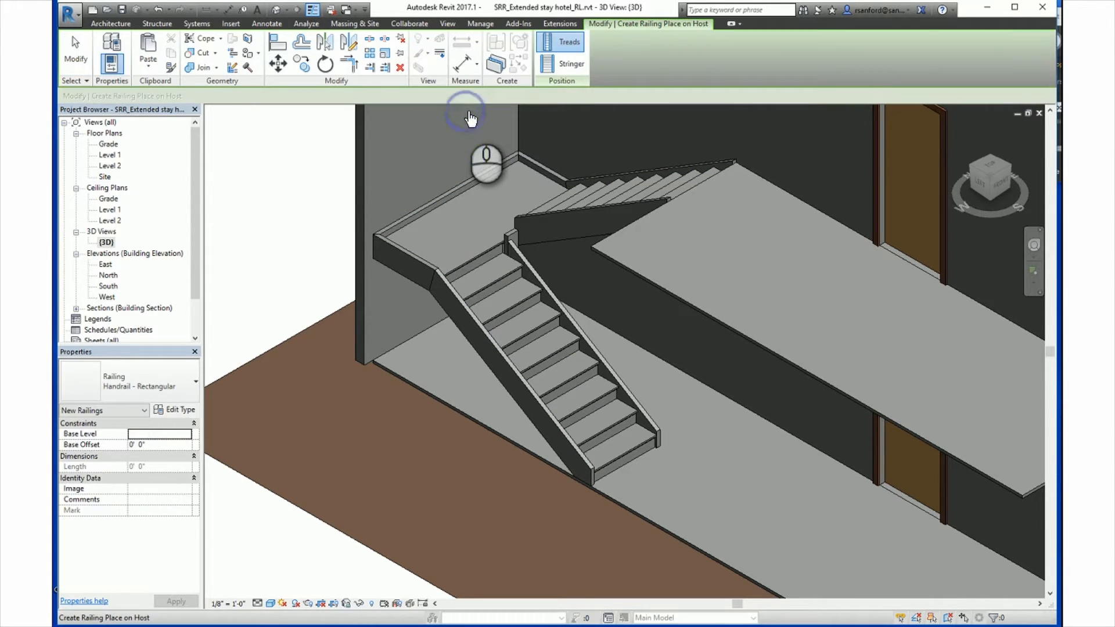
click(553, 65)
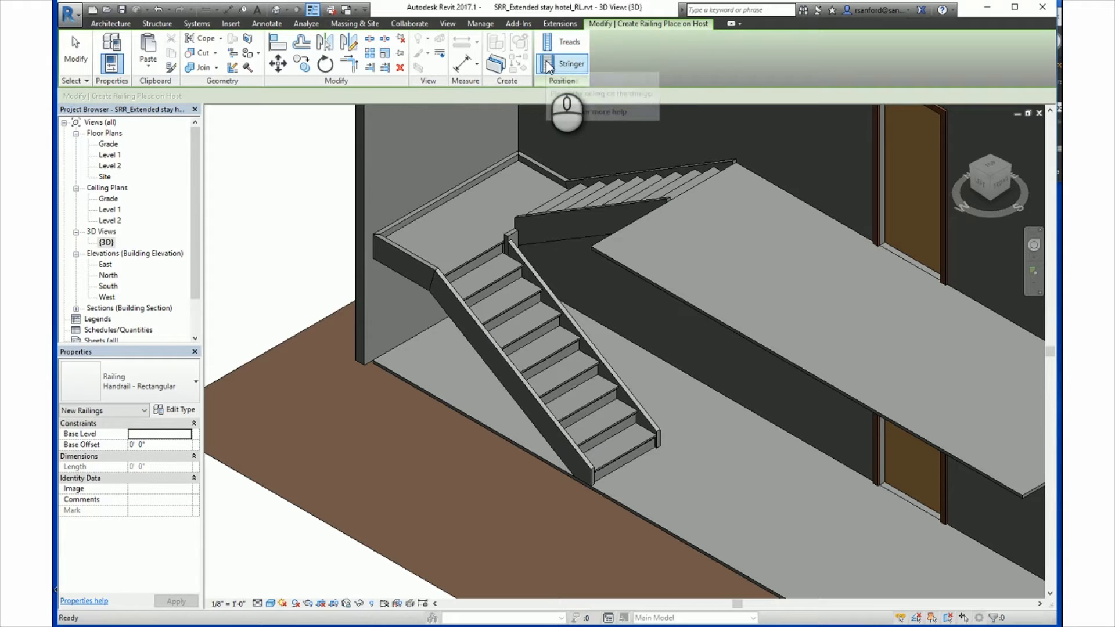
click(534, 221)
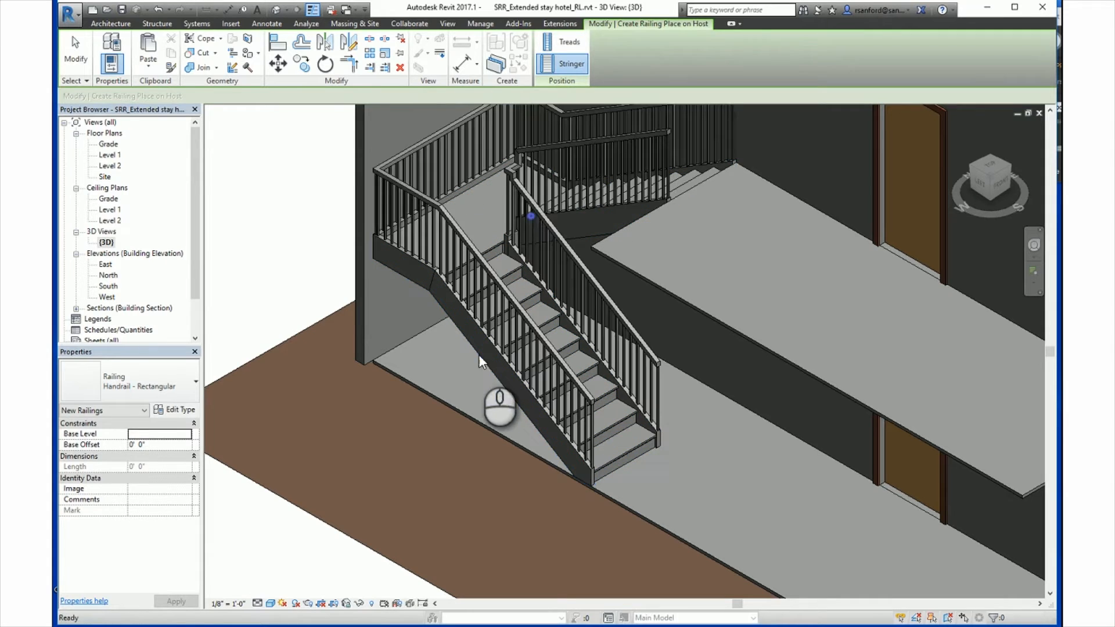
click(300, 460)
Step: Examine in the {3D} view how the new railings sit on the stair's stringers and landing
scroll(381, 337, up, 5)
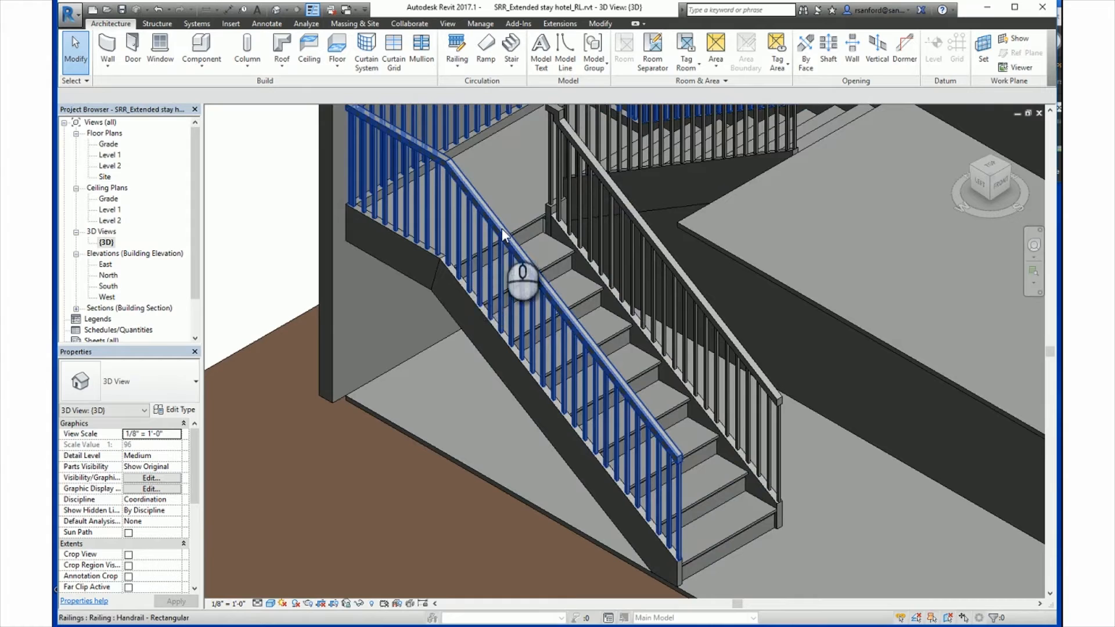
middle_drag(502, 232, 425, 381)
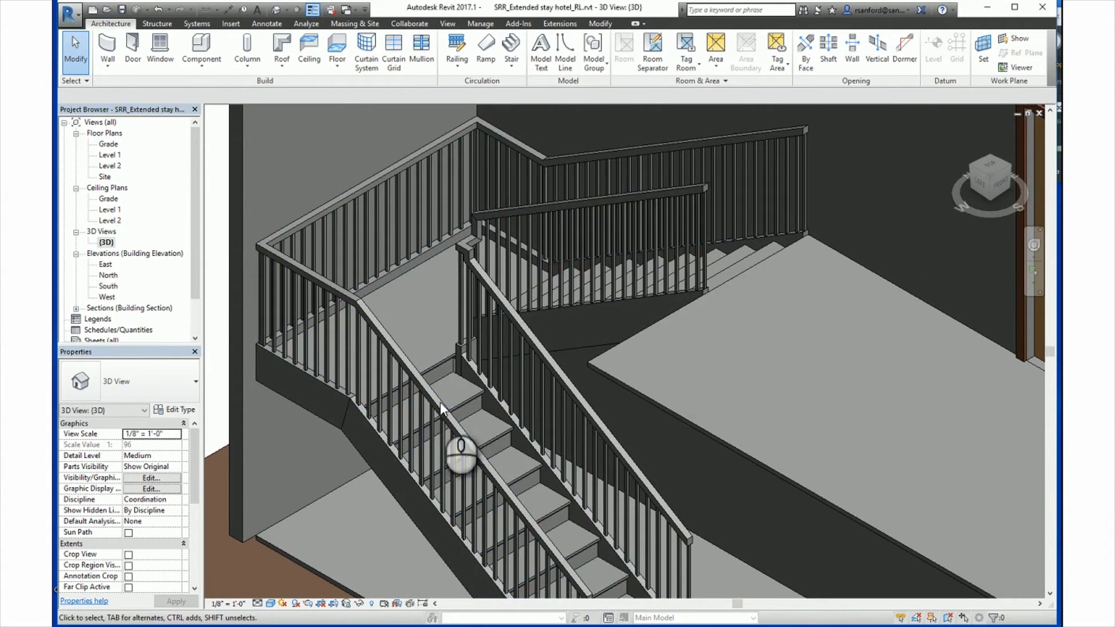
middle_drag(274, 413, 303, 364)
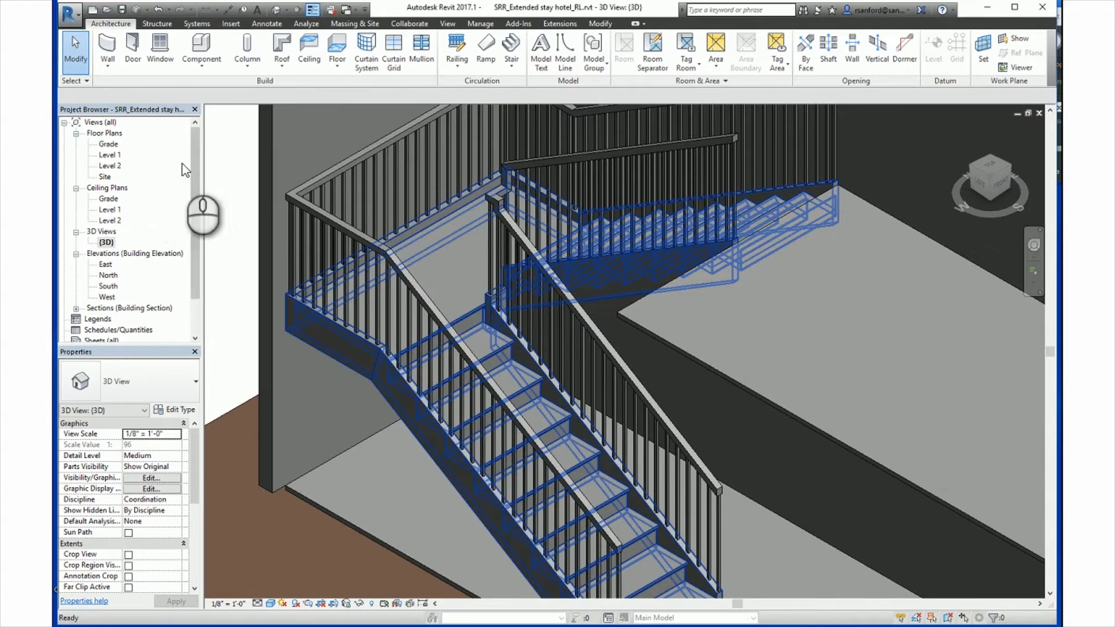
Step: Open the Level 1 floor plan and flip the stair's inner railing to the other side of its path
double_click(111, 154)
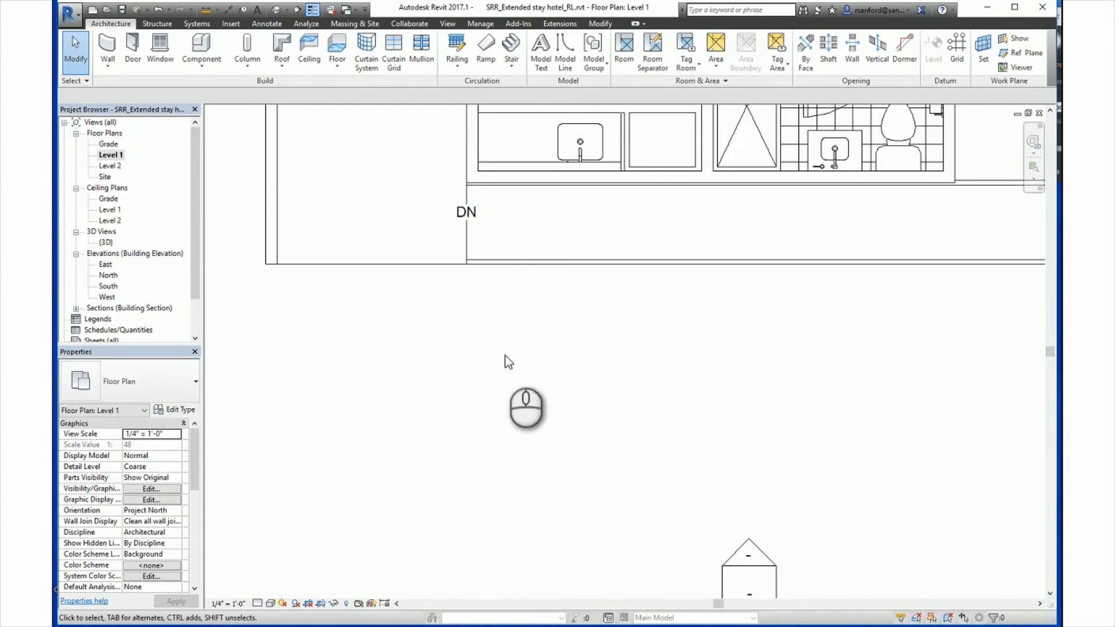
middle_drag(481, 199, 492, 328)
middle_drag(418, 143, 488, 393)
middle_drag(468, 212, 517, 316)
scroll(516, 317, up, 2)
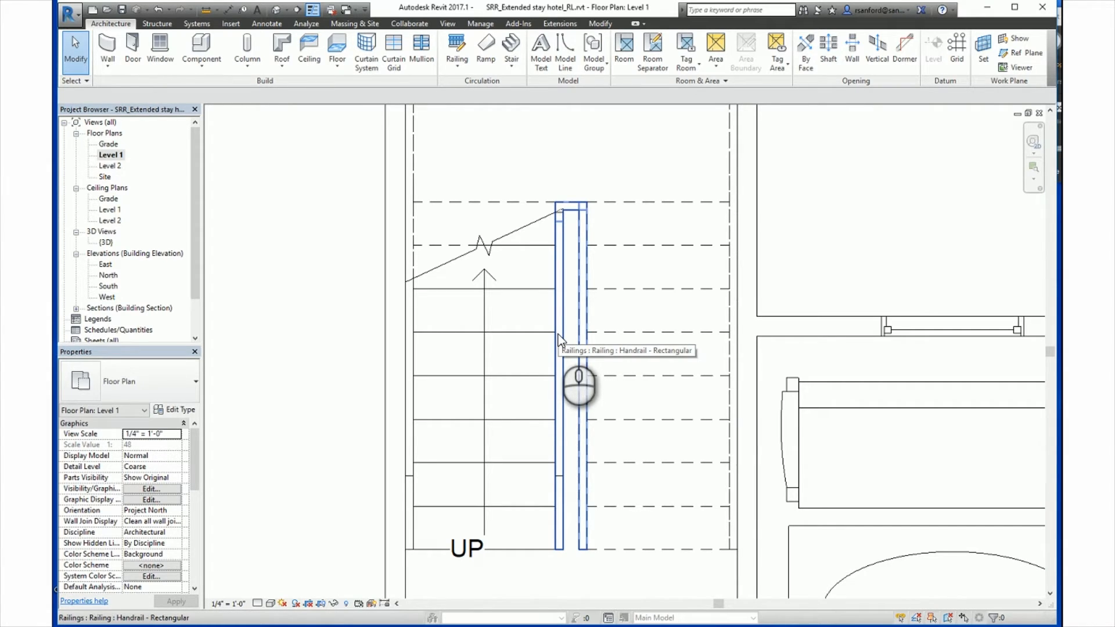
click(559, 340)
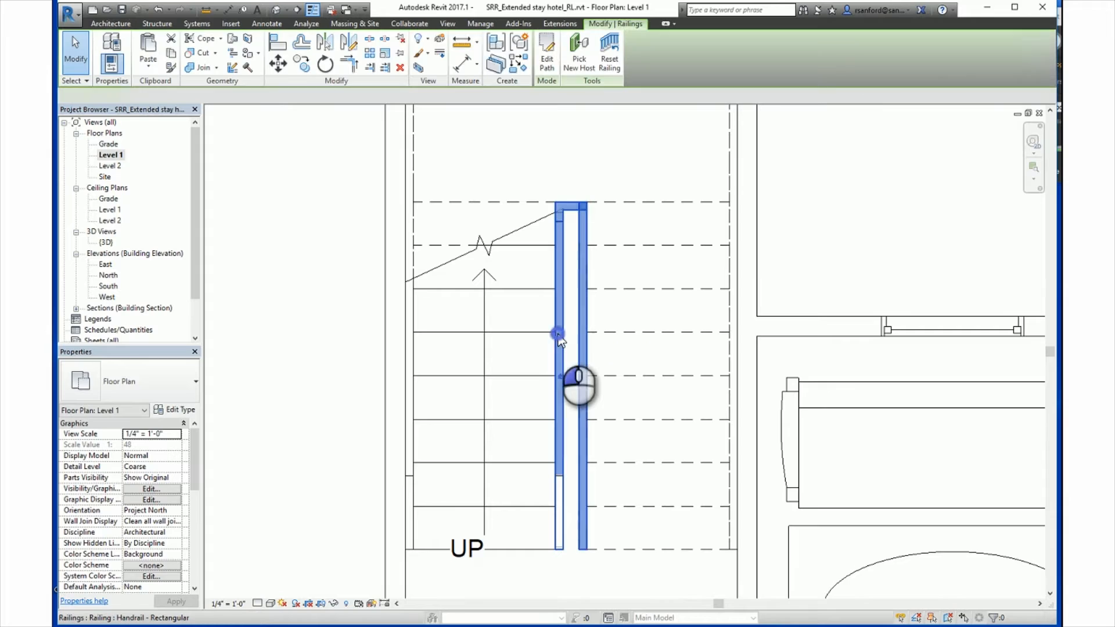
click(562, 378)
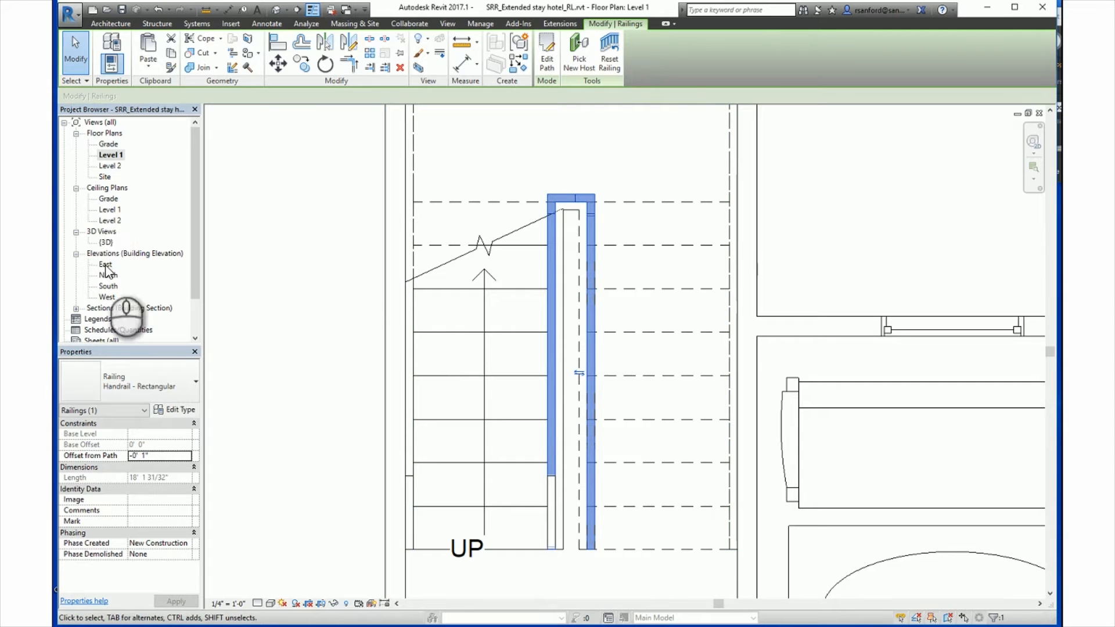
Step: Open the {3D} view and examine the flipped inner railing along the stair treads and at the landing
double_click(107, 243)
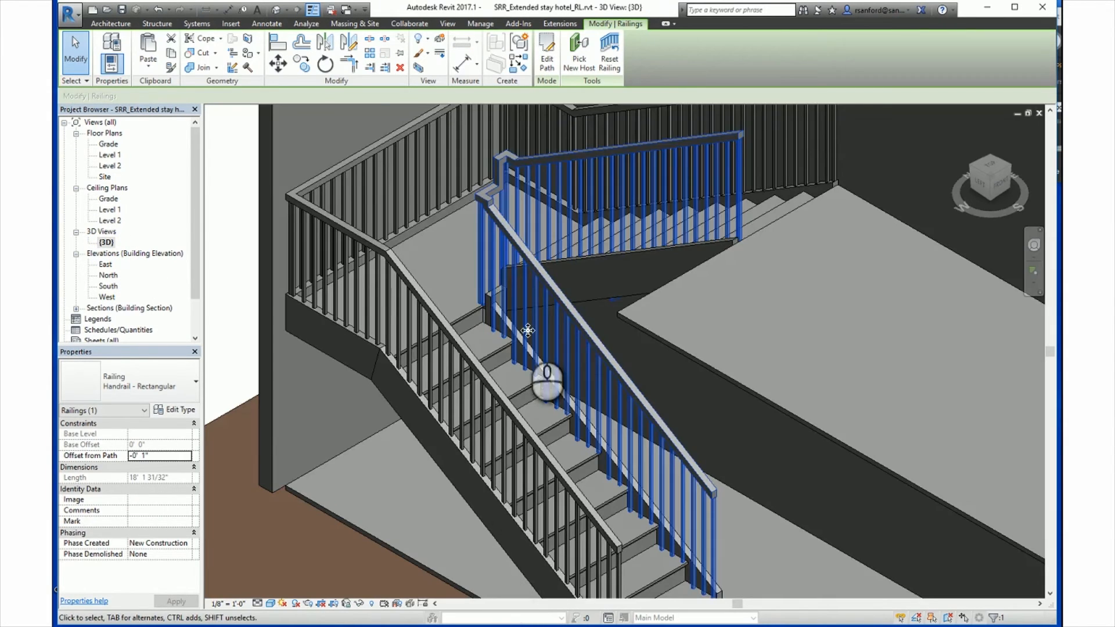
scroll(443, 354, up, 2)
middle_drag(444, 354, 416, 419)
key(Escape)
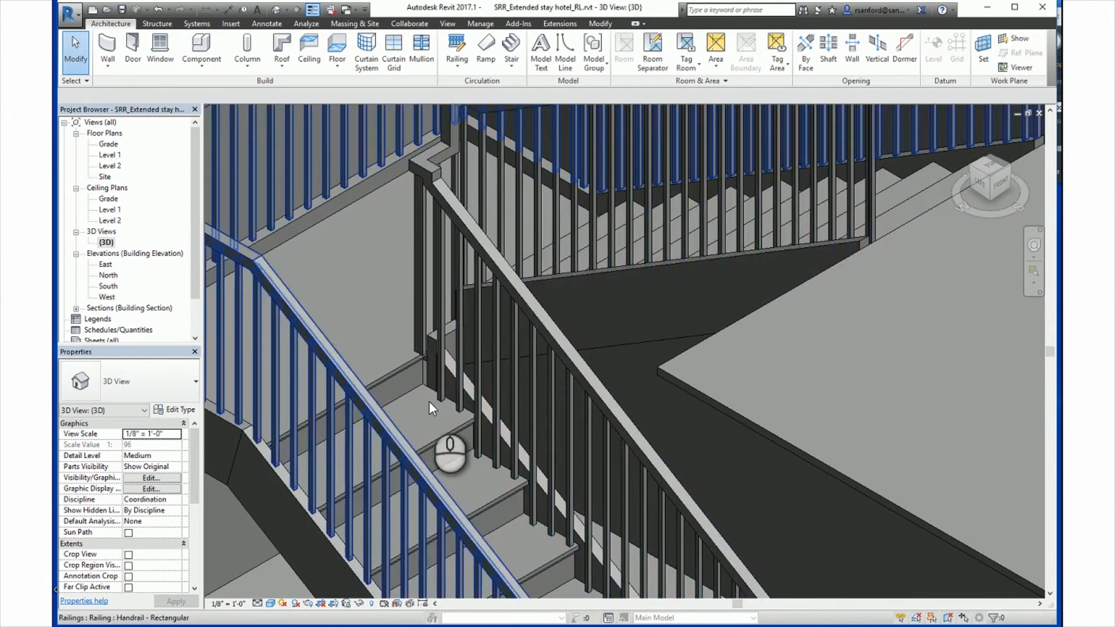
middle_drag(429, 402, 453, 348)
middle_click(438, 355)
middle_click(435, 353)
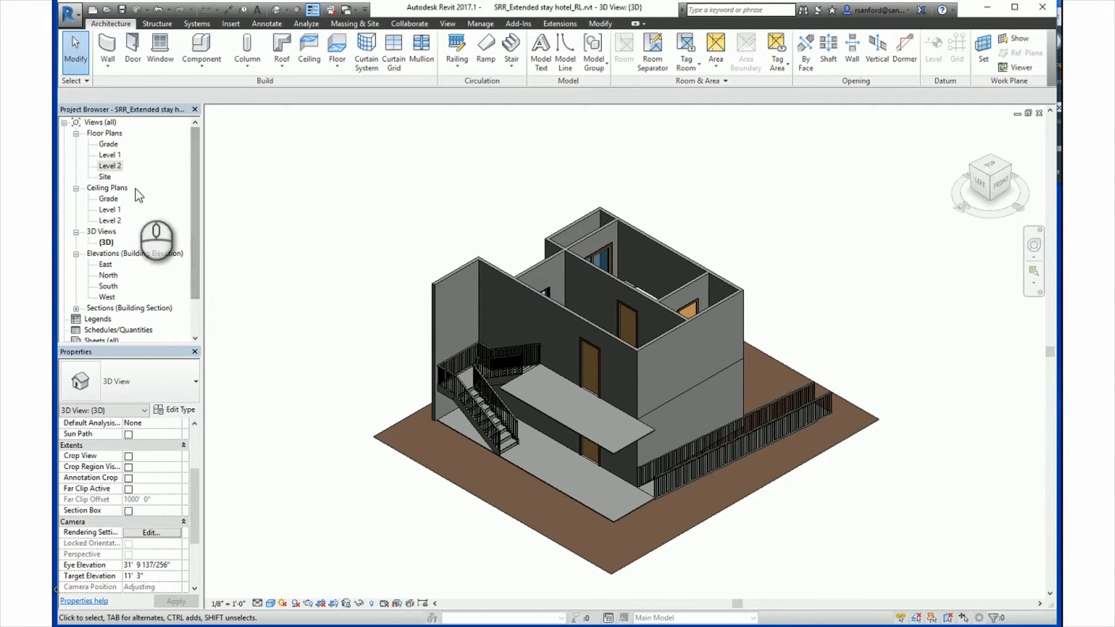
Step: Open the Level 2 floor plan and start a railing path with a 7' line along the walkway's open end, from the outer wall
double_click(106, 167)
scroll(459, 482, up, 5)
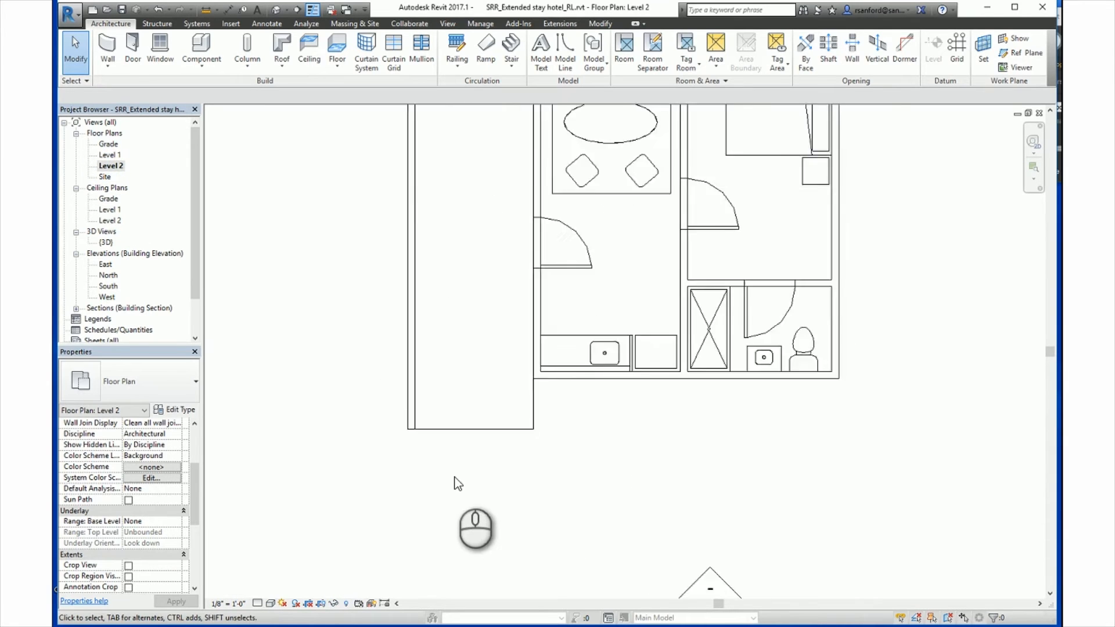
scroll(458, 482, up, 2)
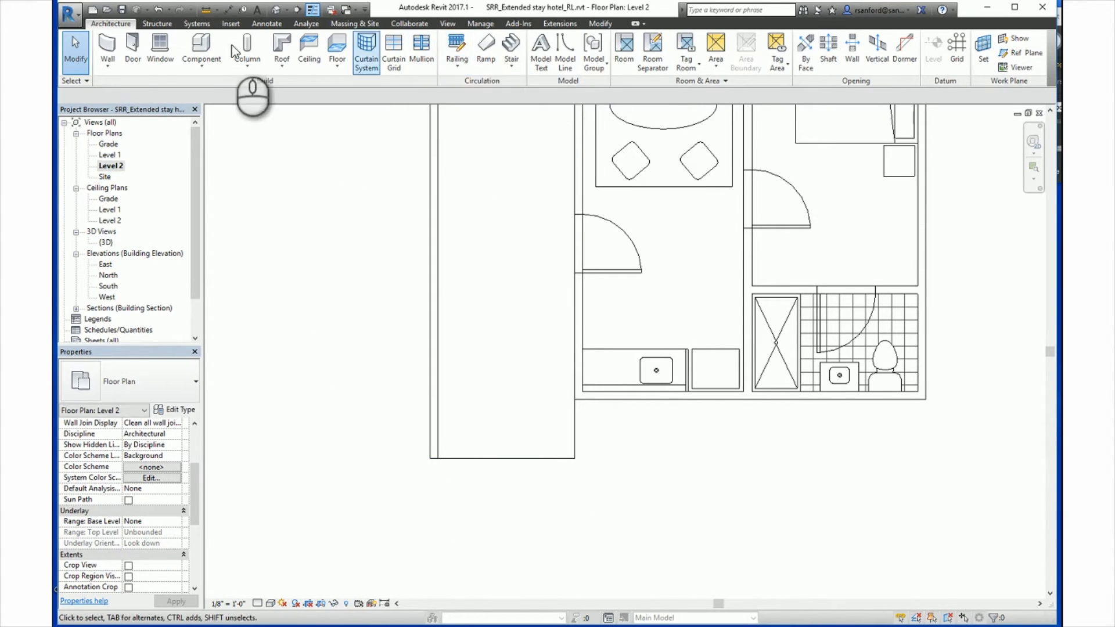
click(458, 69)
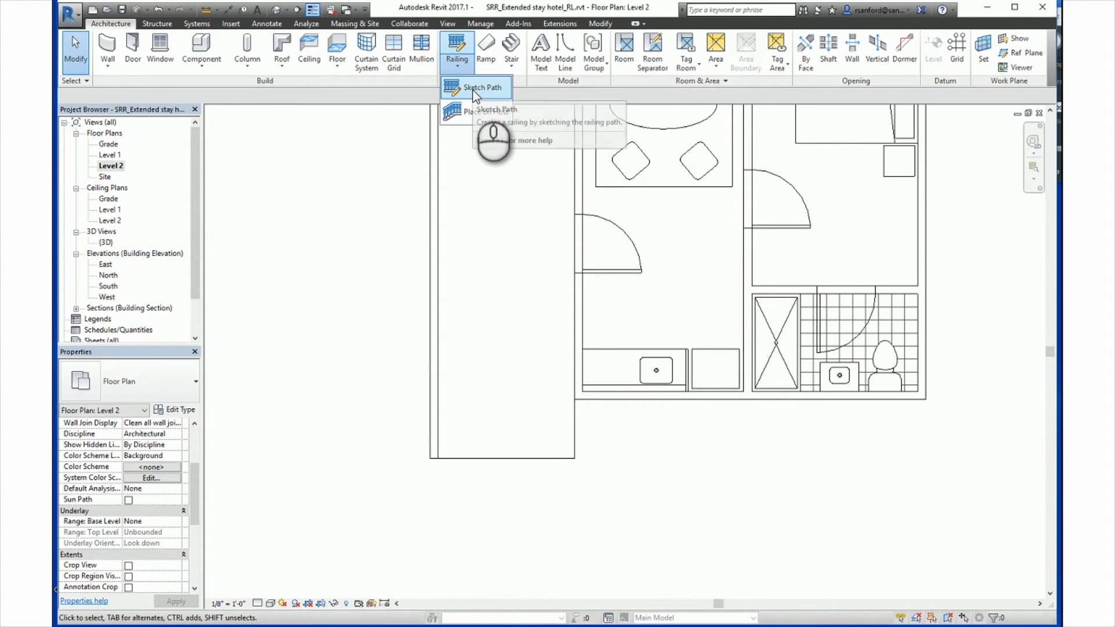
click(470, 88)
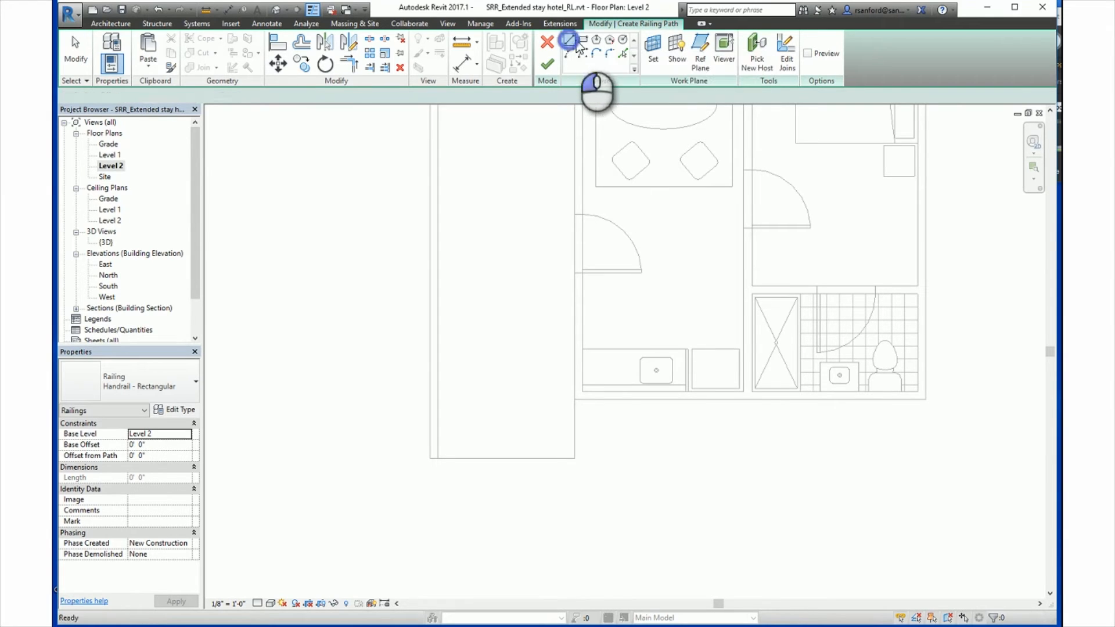
scroll(520, 243, up, 4)
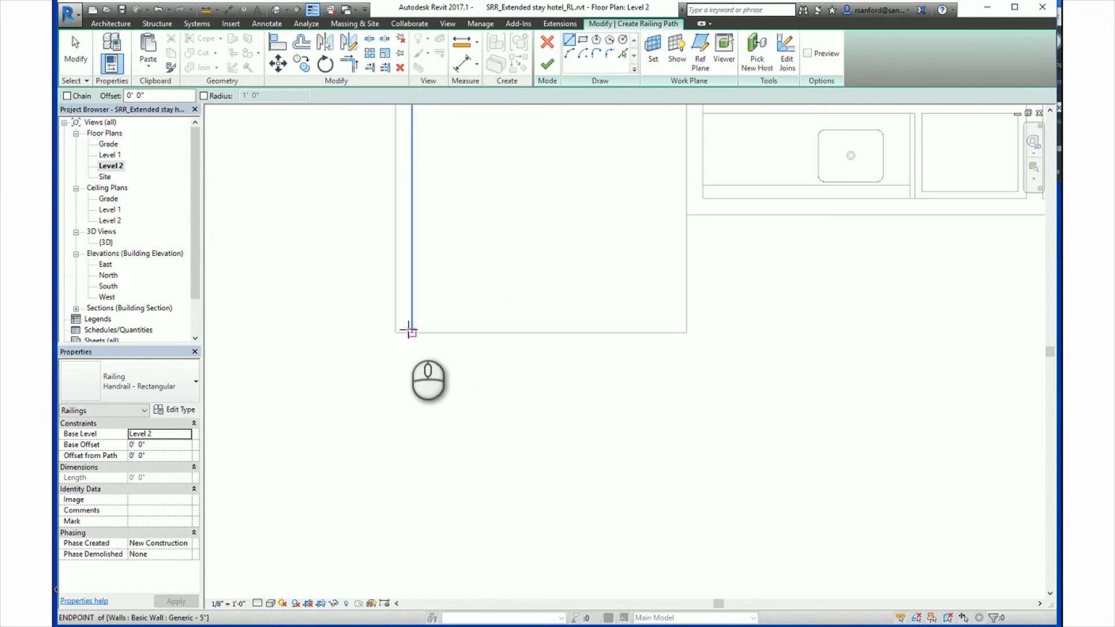
click(412, 333)
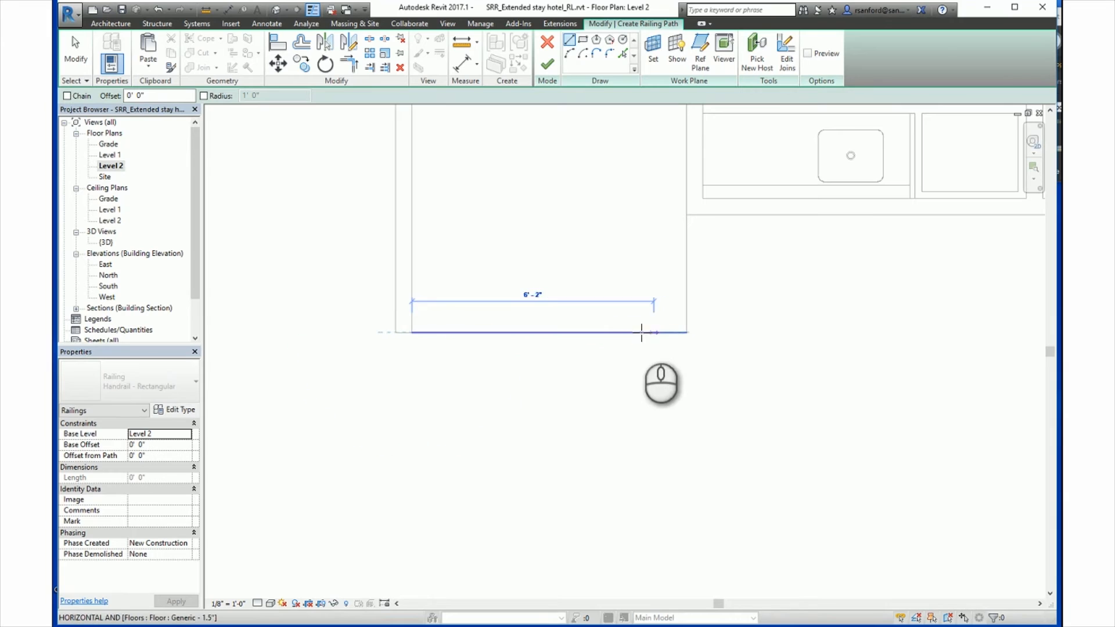
click(685, 333)
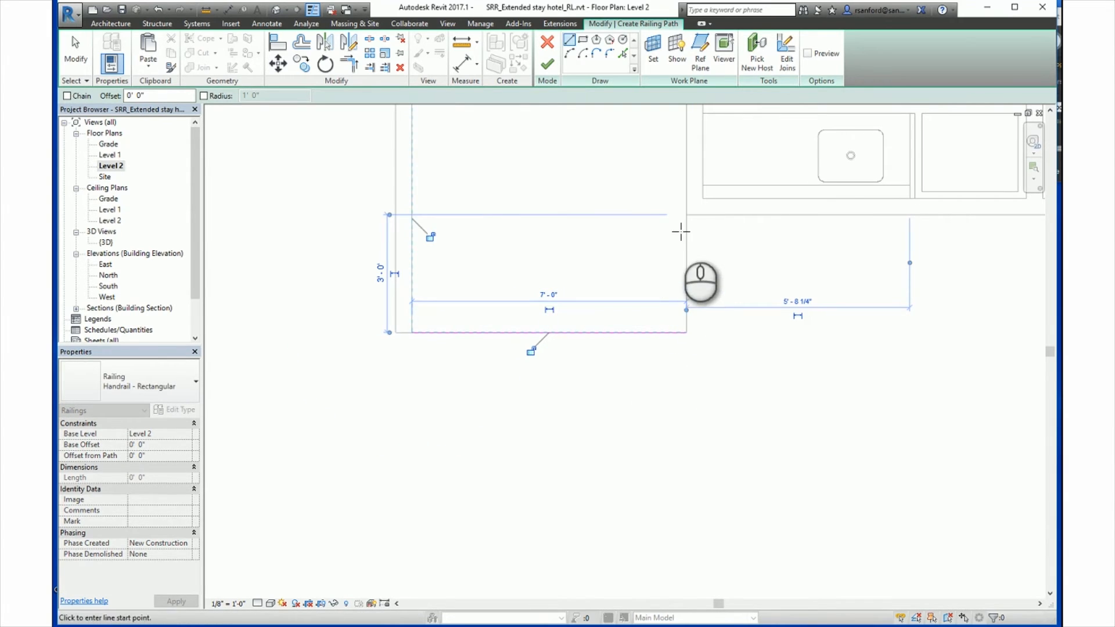
Step: Continue the path with a 3' segment along the walkway edge to the building corner and finish the Handrail - Rectangular railing
click(686, 332)
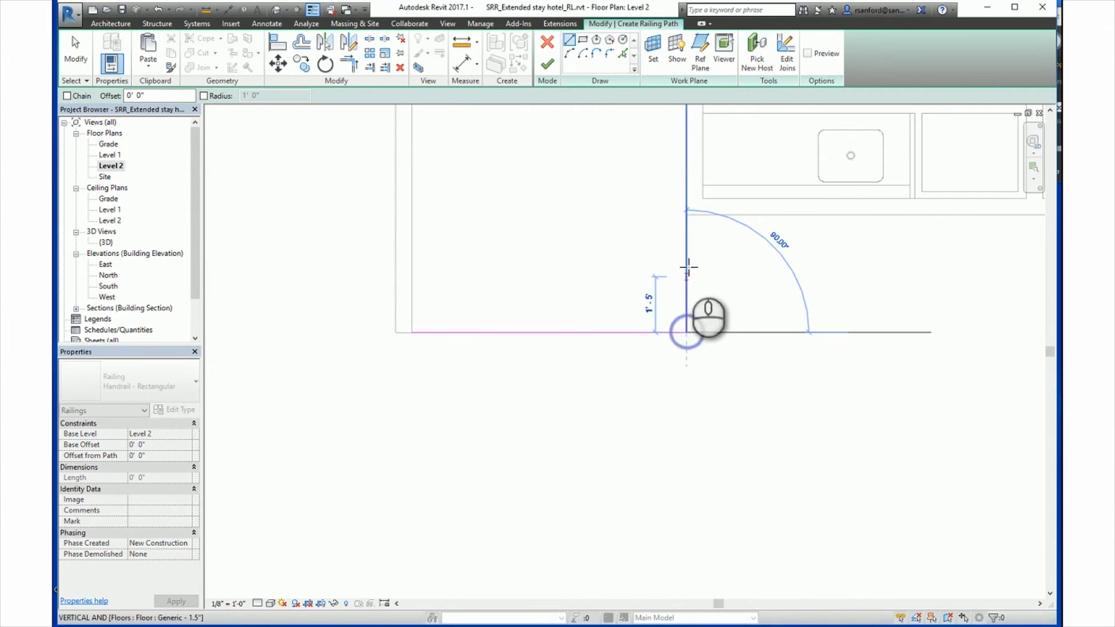
click(686, 216)
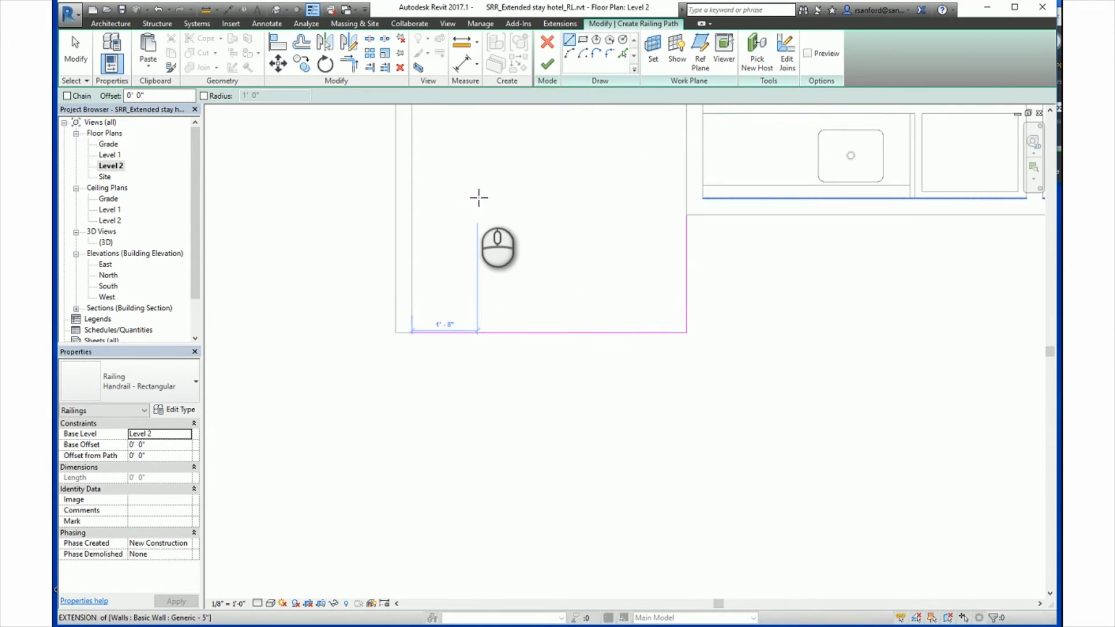
key(Escape)
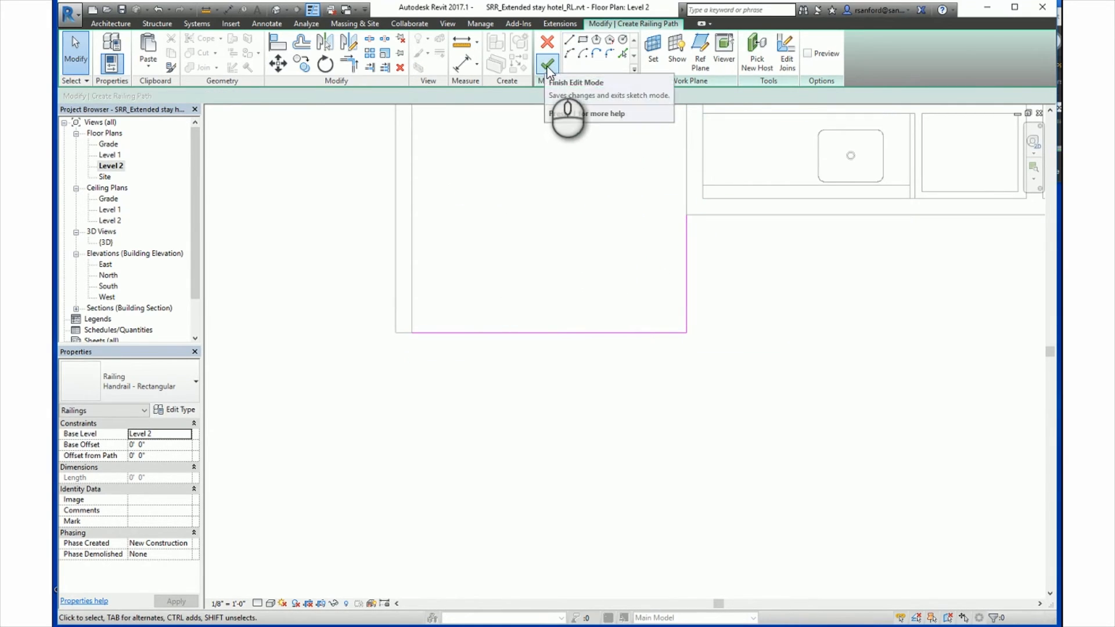
click(548, 66)
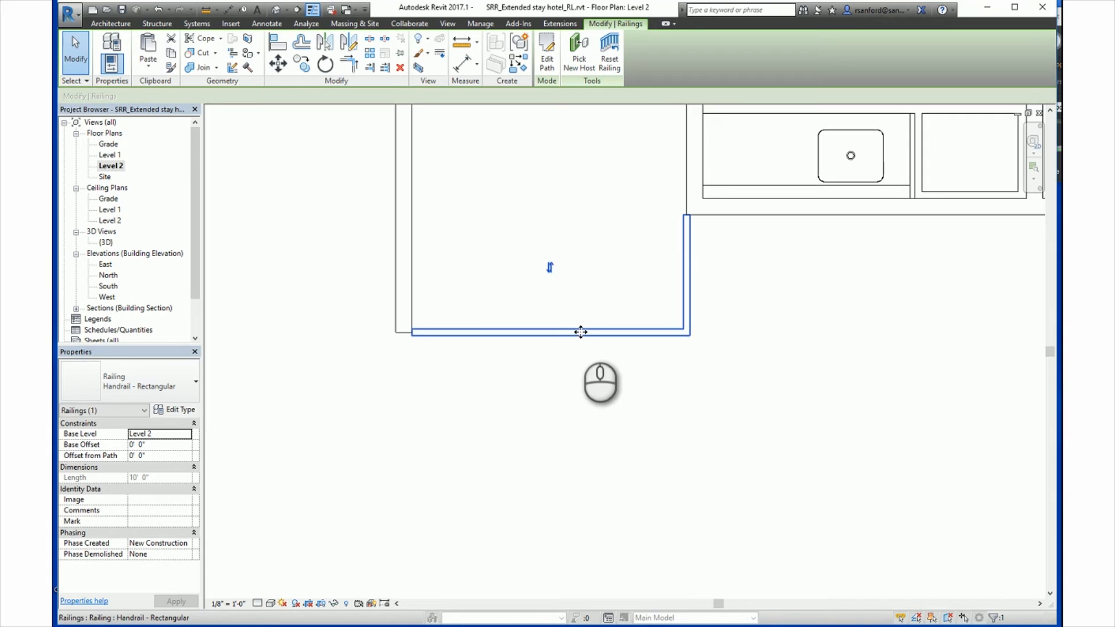
Step: Examine the new walkway-end railing in the Level 2 plan and in the {3D} view
middle_drag(389, 375, 442, 517)
scroll(432, 462, down, 3)
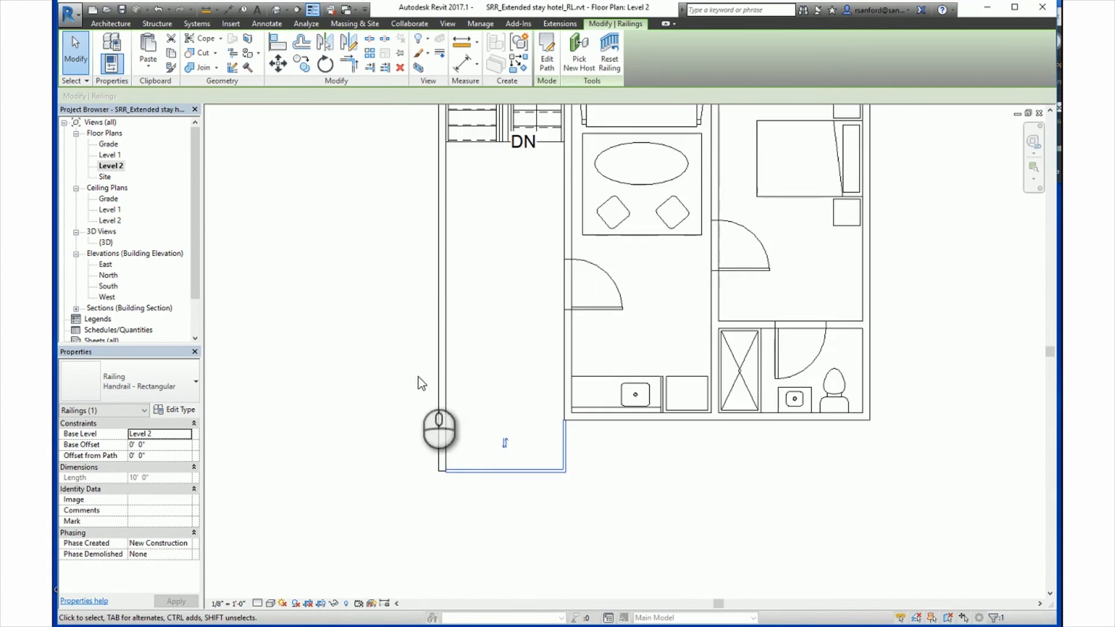
middle_drag(421, 300, 446, 398)
middle_drag(503, 429, 507, 311)
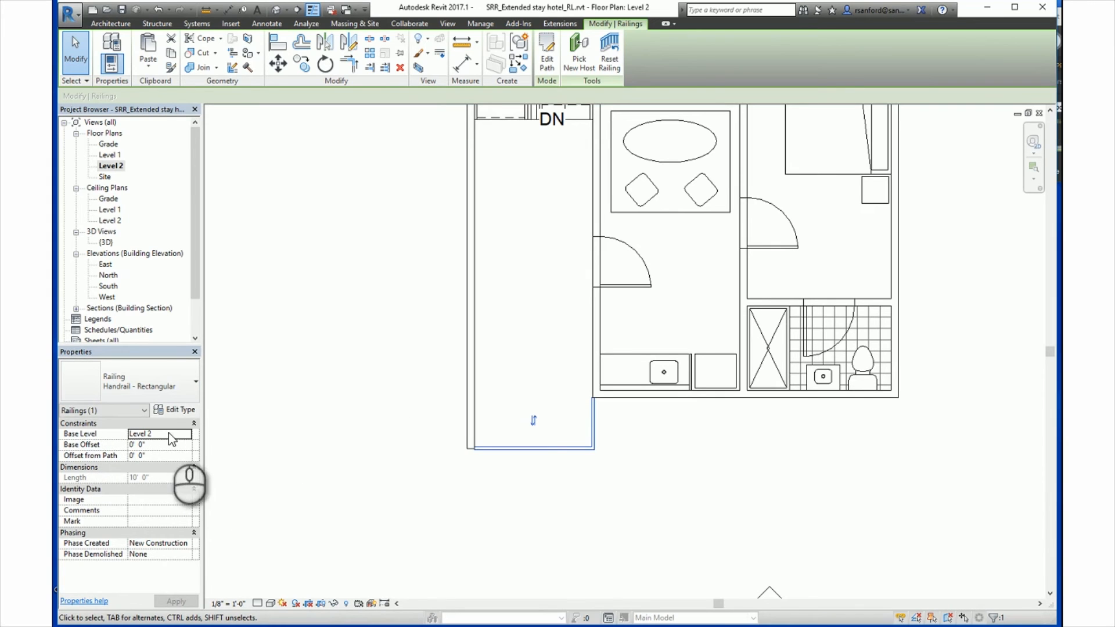
click(298, 341)
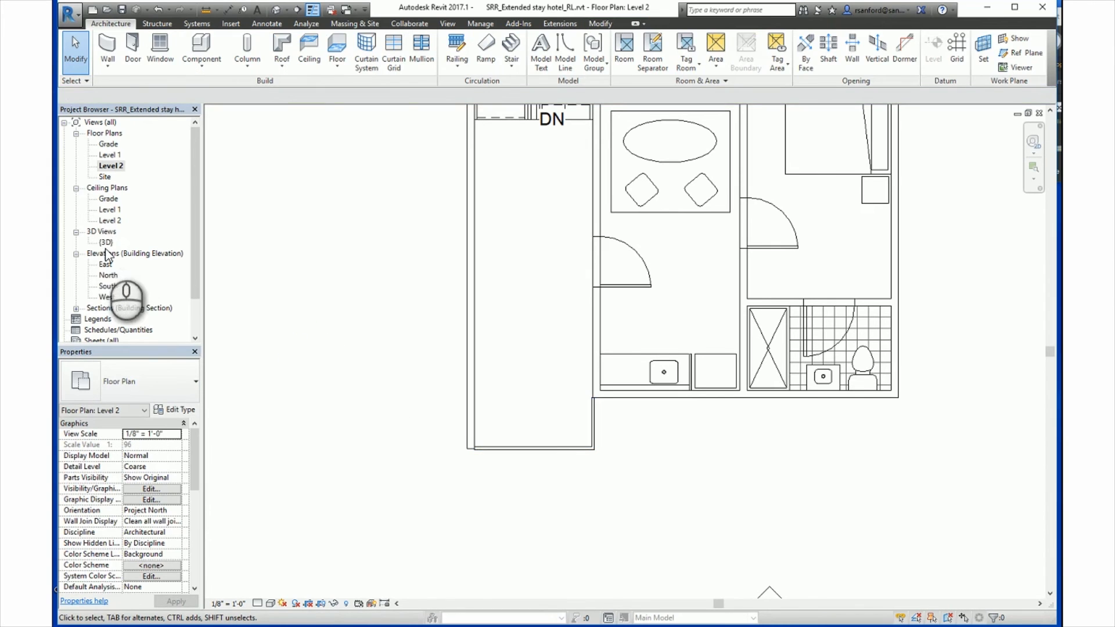
double_click(106, 243)
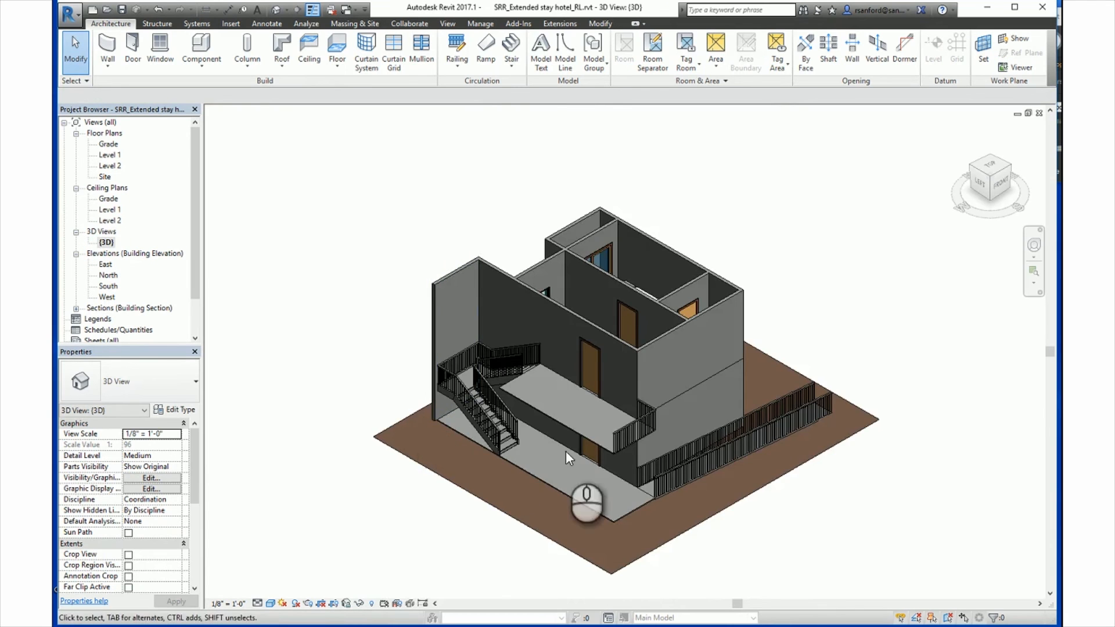
scroll(612, 452, up, 6)
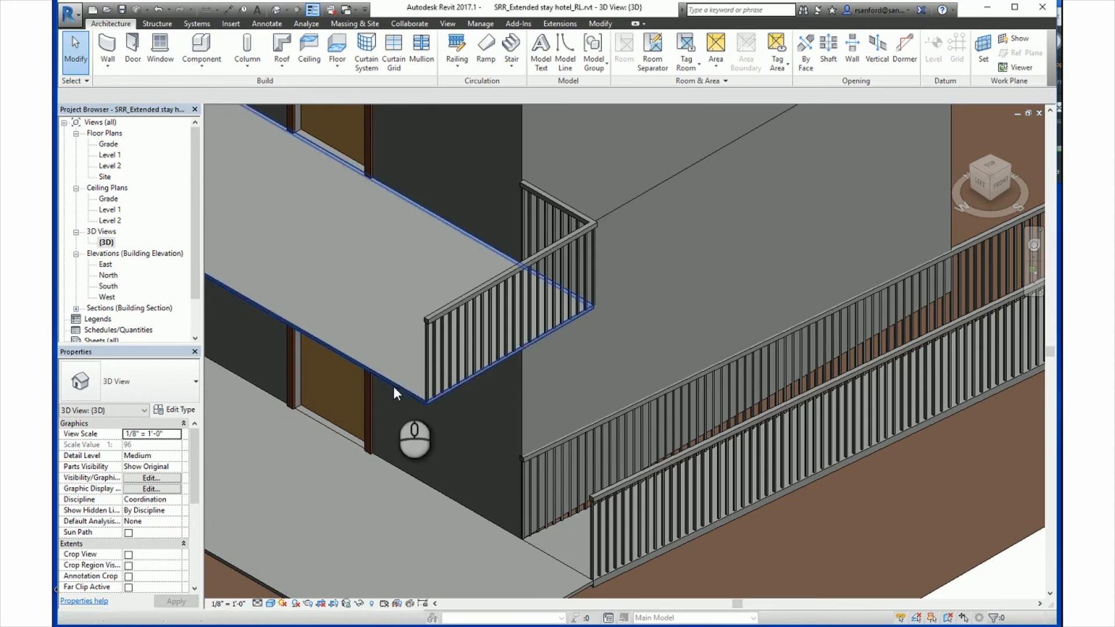
scroll(373, 438, down, 5)
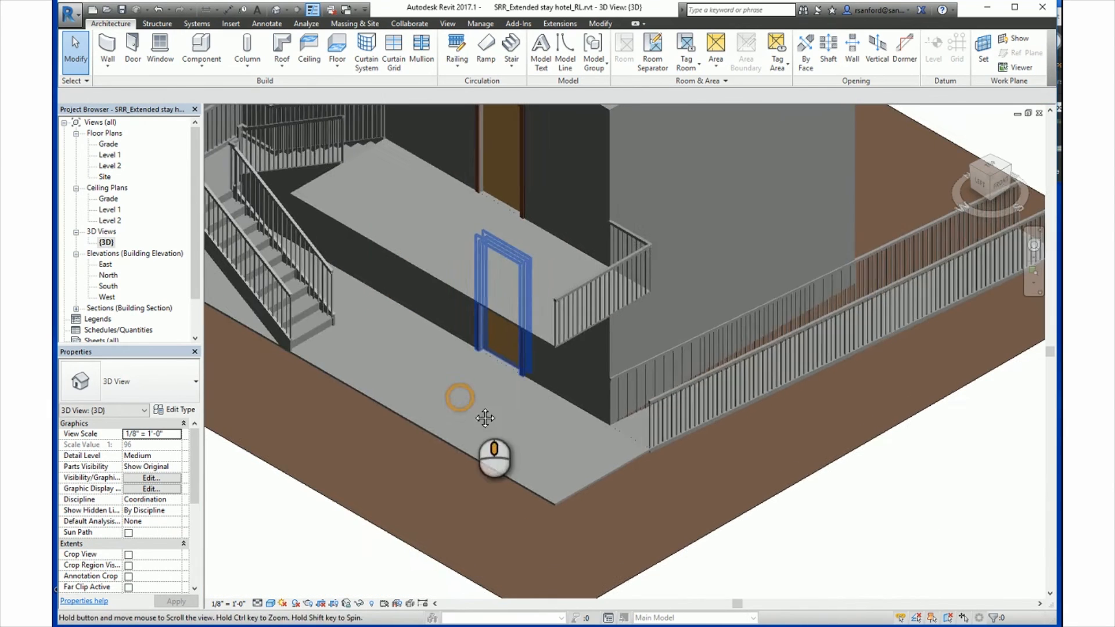